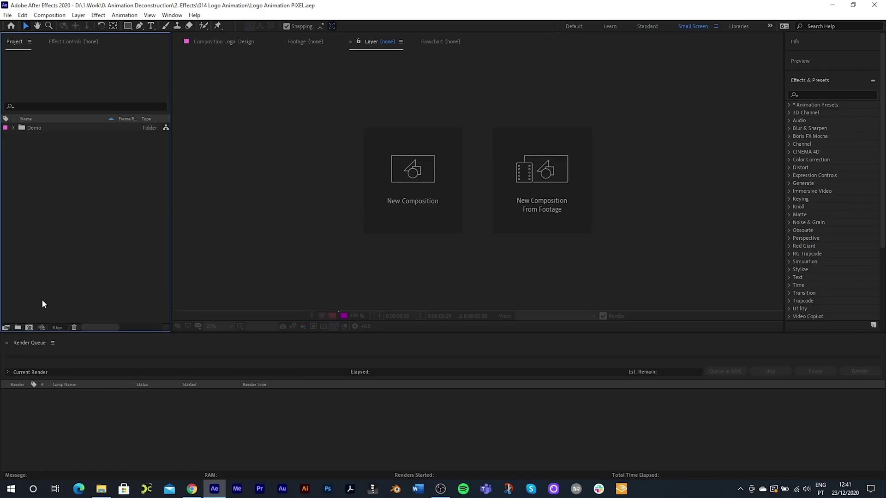
Create a new composition with its width set to 1920 px and the other settings left at their defaults.
{"action": "left_click", "coordinate": [29, 328]}
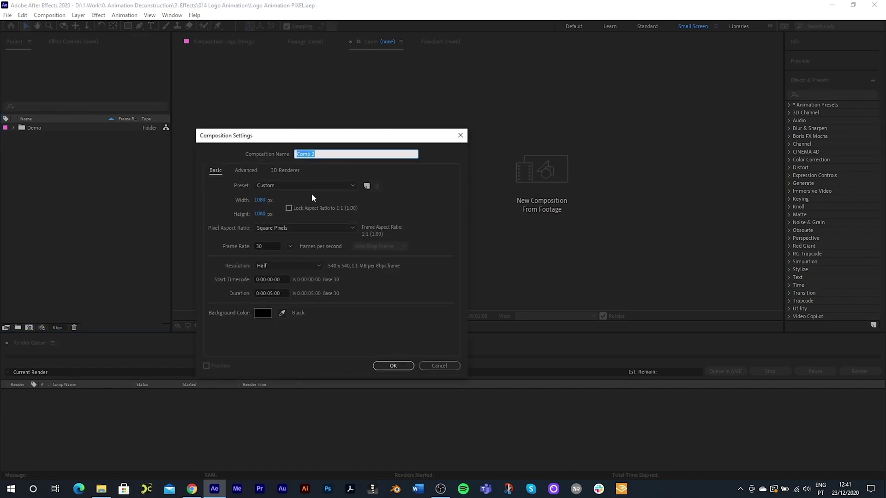
{"action": "left_click", "coordinate": [261, 199]}
{"action": "type", "text": "1920"}
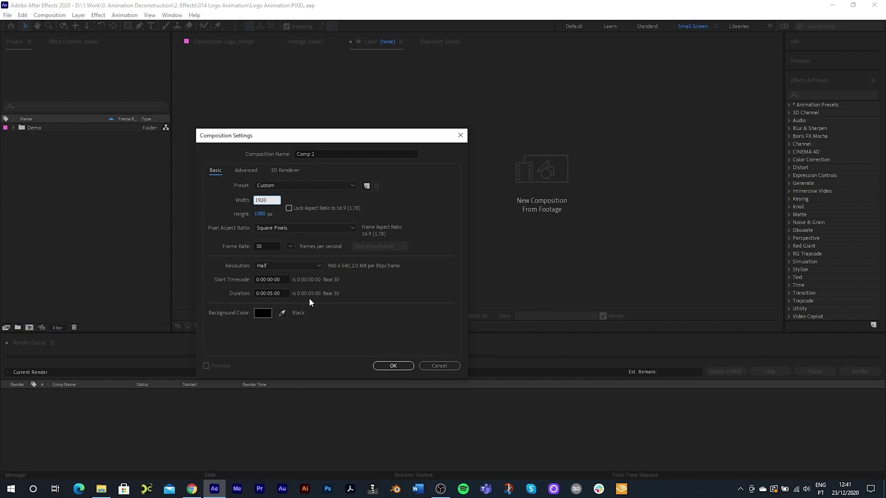
{"action": "left_click", "coordinate": [392, 366]}
Add a solid layer to the composition with the default magenta-red color and full composition size.
{"action": "right_click", "coordinate": [116, 392]}
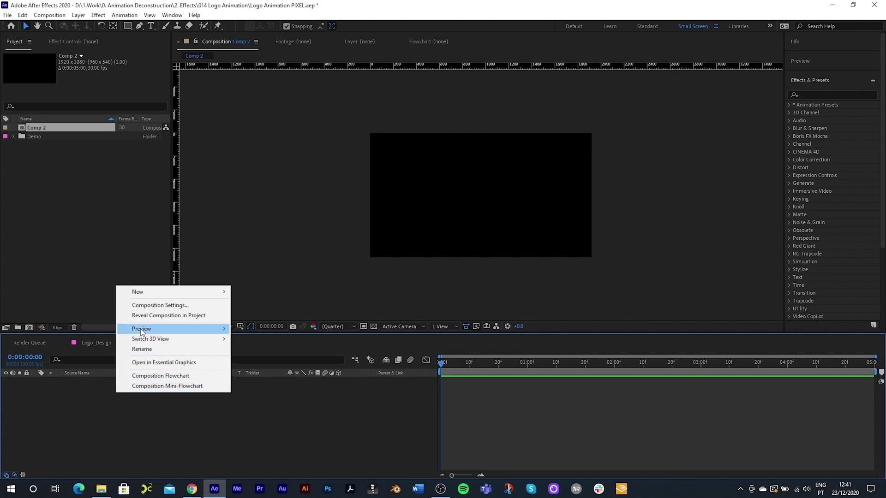
{"action": "mouse_move", "coordinate": [145, 292]}
{"action": "left_click", "coordinate": [282, 314]}
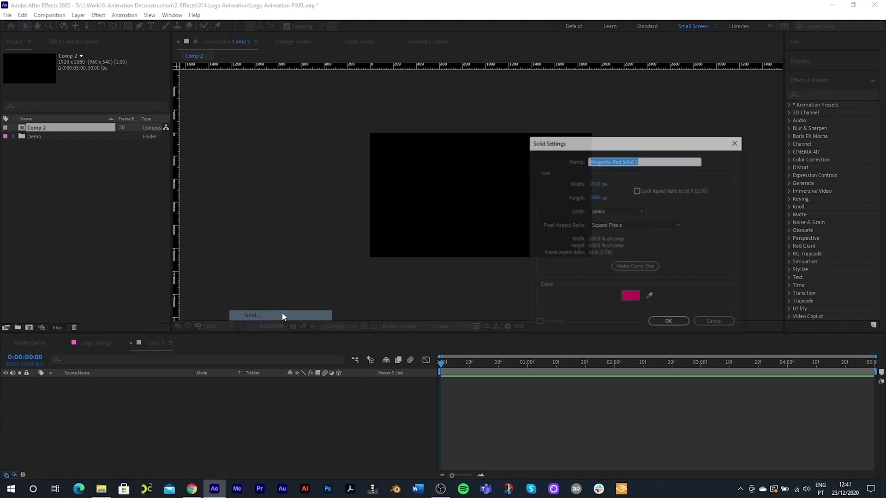
{"action": "left_click", "coordinate": [671, 321]}
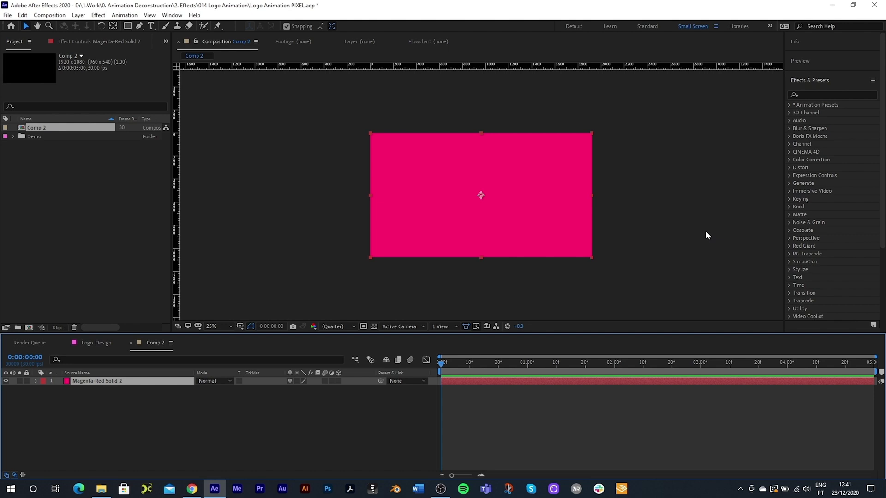
Find and apply the Gradient Ramp effect to the solid layer and set its ramp shape to Radial Ramp.
{"action": "left_click", "coordinate": [813, 95]}
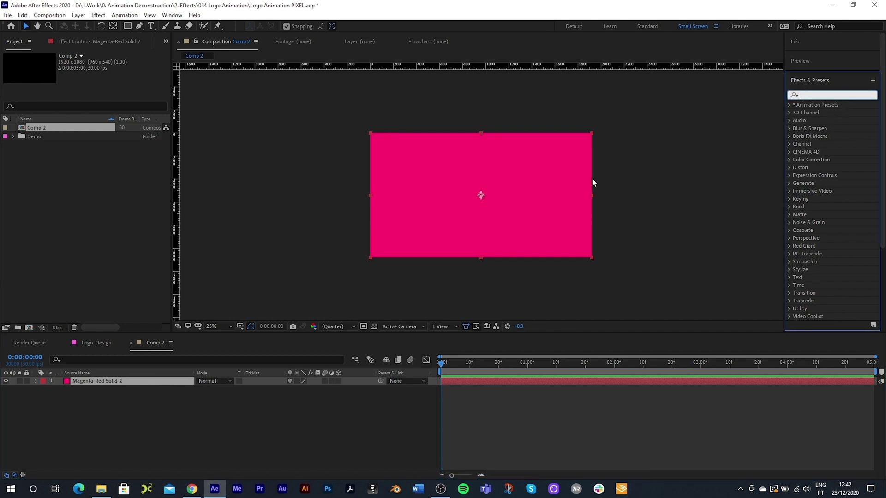
{"action": "type", "text": "gradi"}
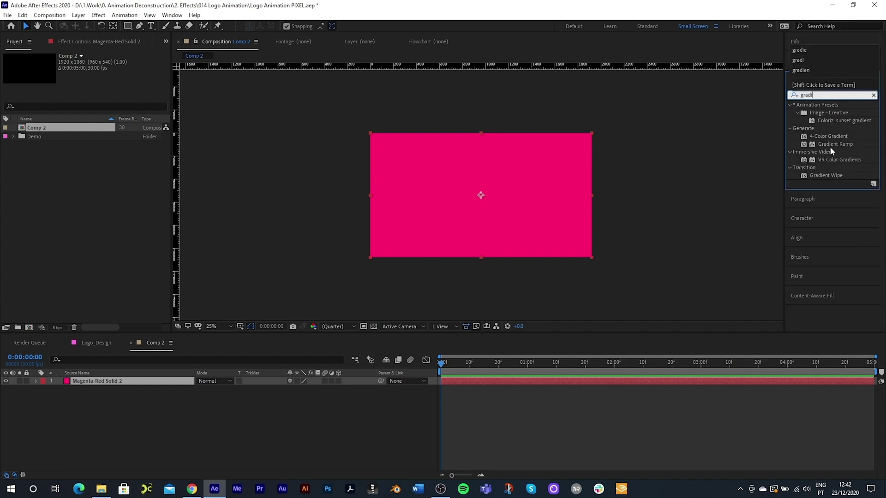
{"action": "left_click", "coordinate": [848, 144]}
{"action": "double_click", "coordinate": [848, 144]}
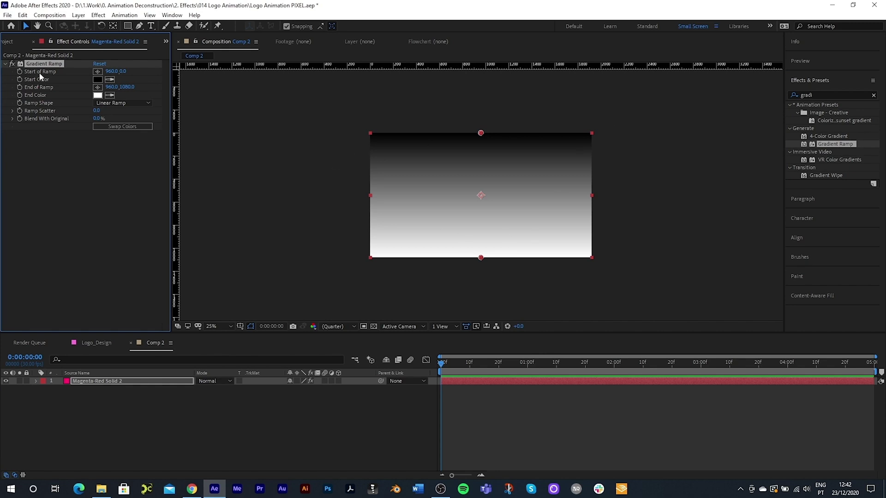
{"action": "left_click", "coordinate": [115, 105]}
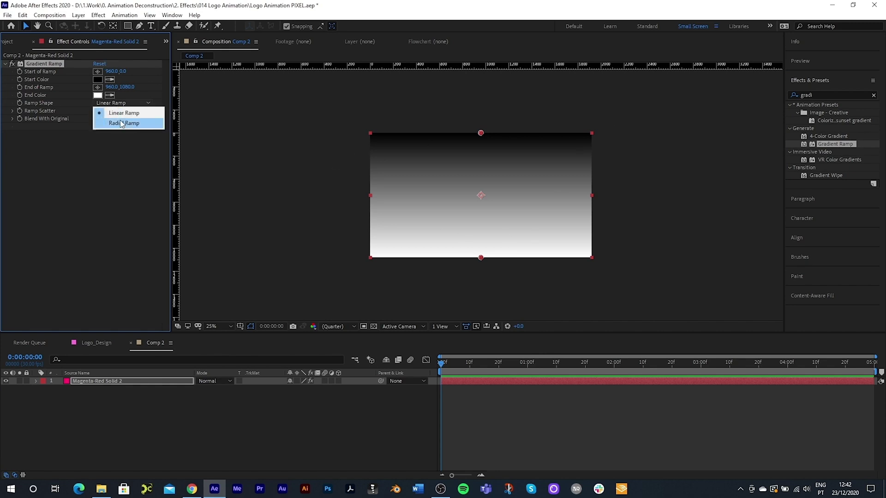
{"action": "left_click", "coordinate": [121, 121]}
Set the Gradient Ramp's end color to the near-black blue 00040D.
{"action": "left_click", "coordinate": [97, 95]}
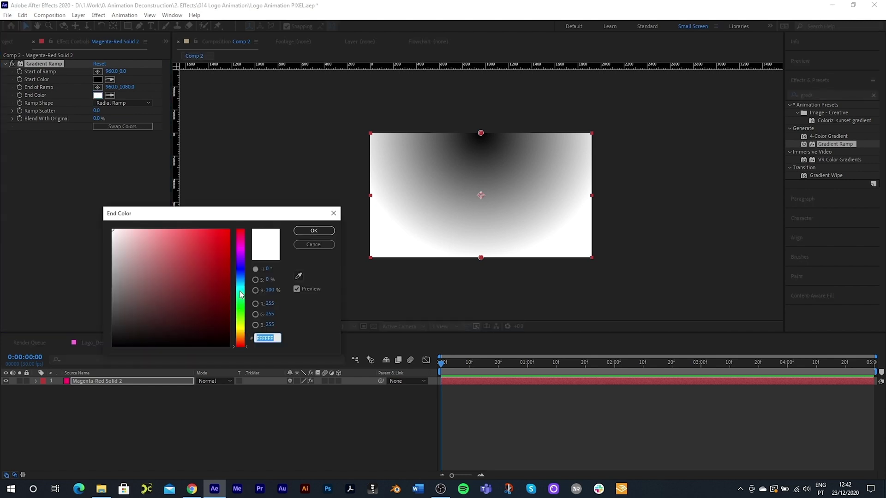
{"action": "left_click_drag", "start_coordinate": [246, 289], "coordinate": [244, 275]}
{"action": "left_click_drag", "start_coordinate": [212, 338], "coordinate": [228, 340]}
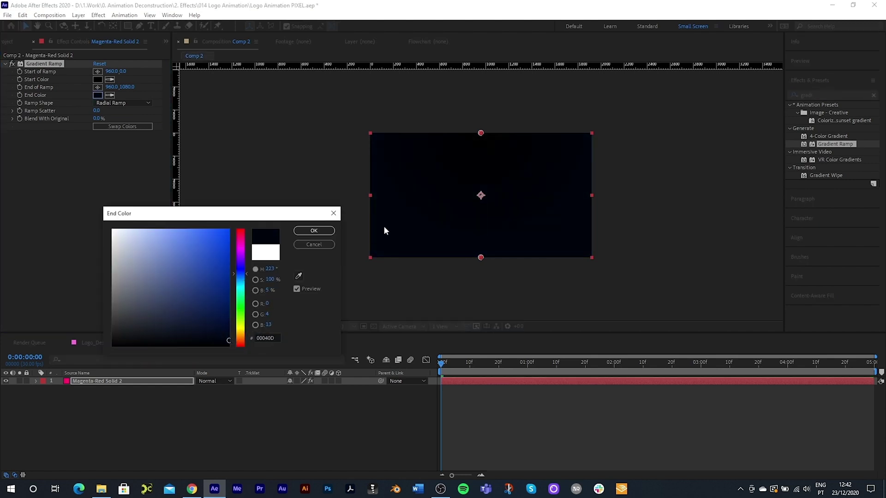
{"action": "left_click", "coordinate": [331, 233]}
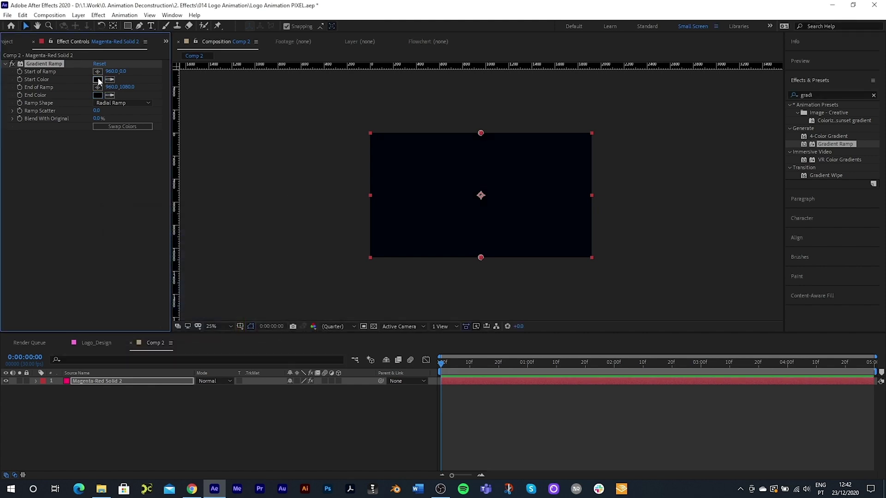
Set the Gradient Ramp's start color to a dark blue slightly brighter than the end color.
{"action": "left_click", "coordinate": [98, 79]}
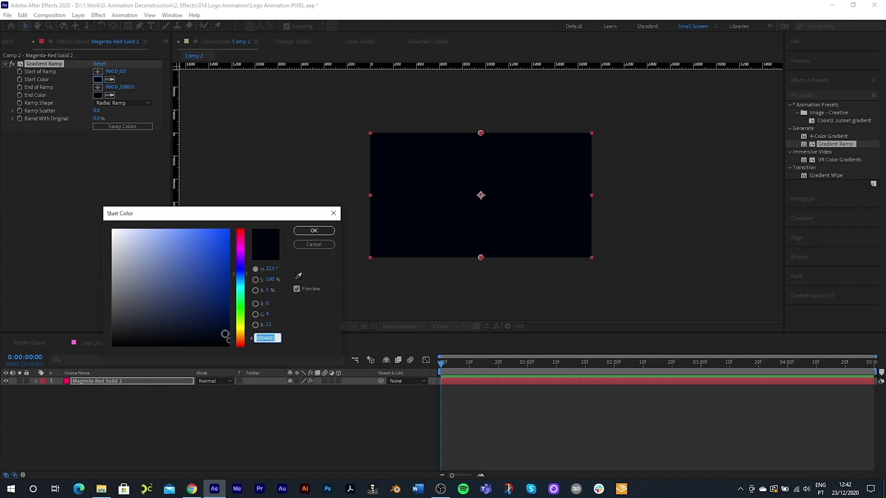
{"action": "left_click_drag", "start_coordinate": [223, 333], "coordinate": [231, 330]}
{"action": "left_click", "coordinate": [314, 231]}
{"action": "key", "text": "period"}
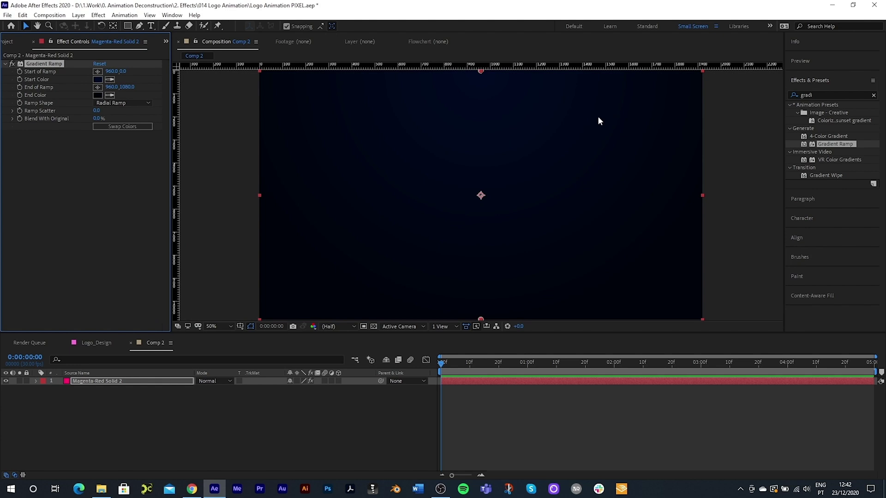
Raise the Gradient Ramp's Ramp Scatter to 287 to smooth the gradient.
{"action": "left_click_drag", "start_coordinate": [97, 112], "coordinate": [260, 123]}
{"action": "left_click_drag", "start_coordinate": [530, 130], "coordinate": [711, 131]}
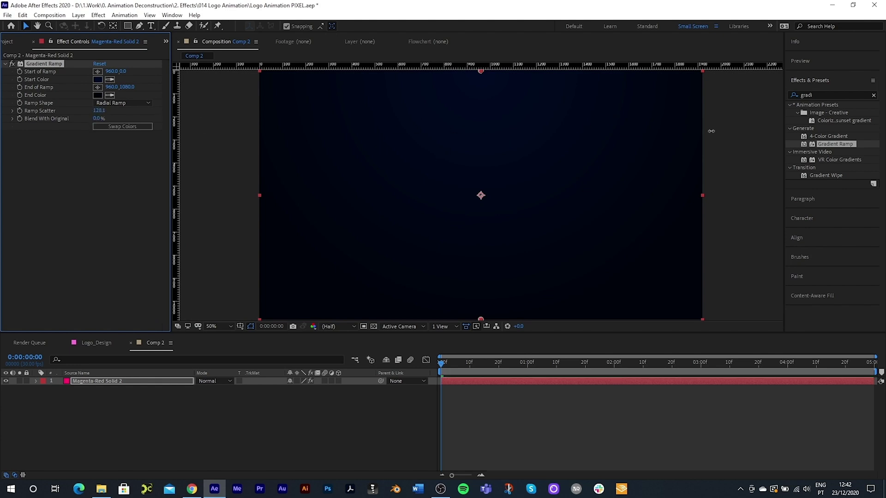
{"action": "left_click_drag", "start_coordinate": [103, 114], "coordinate": [748, 160]}
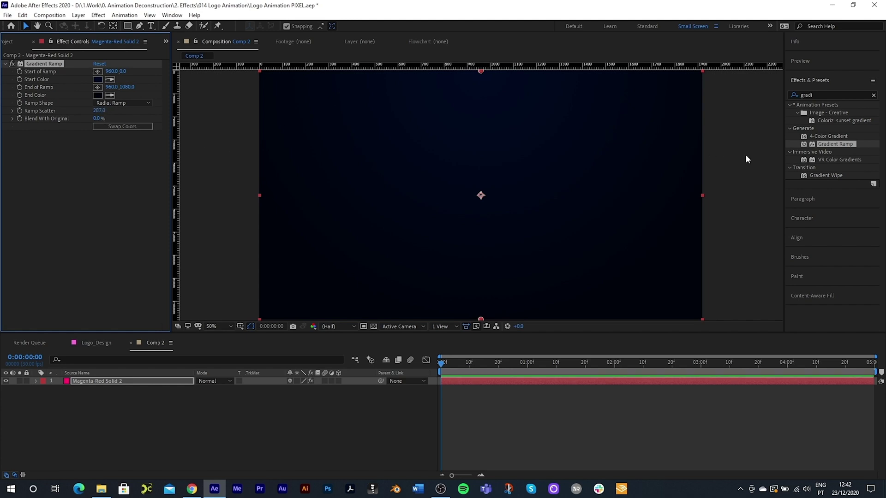
Apply the Venetian Blinds transition effect to the solid layer.
{"action": "left_click", "coordinate": [209, 409]}
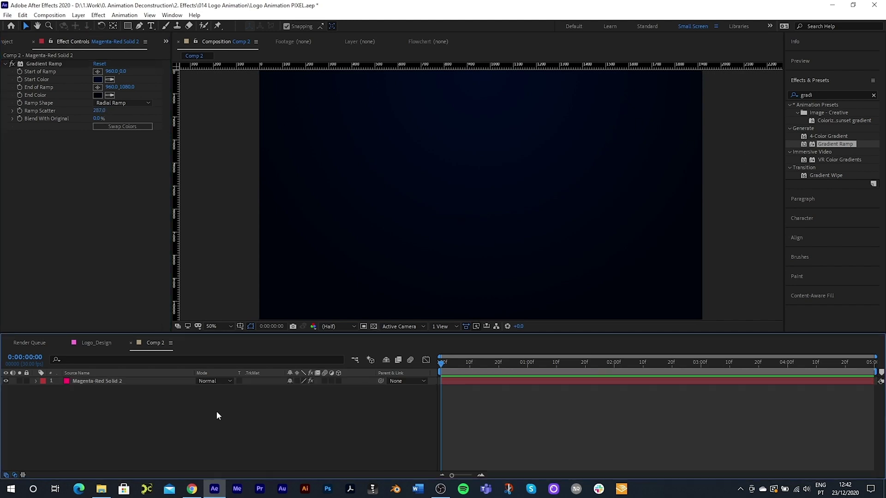
{"action": "left_click", "coordinate": [107, 380]}
{"action": "left_click", "coordinate": [98, 14]}
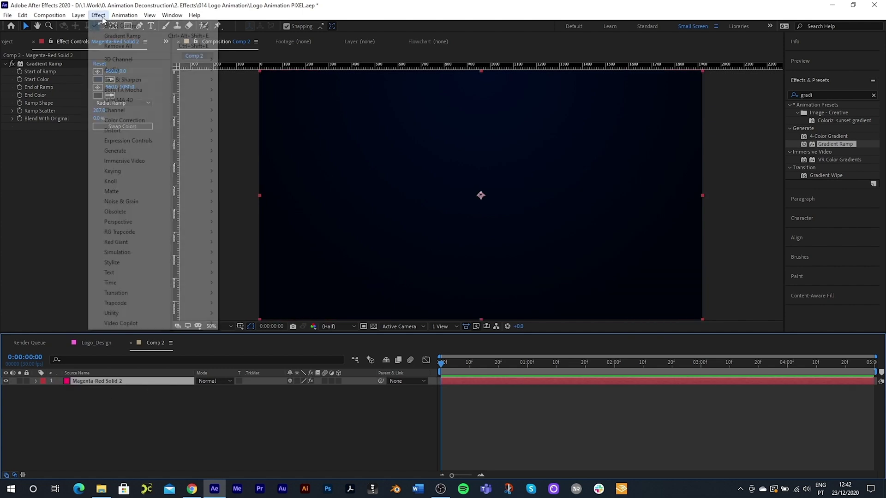
{"action": "mouse_move", "coordinate": [149, 293]}
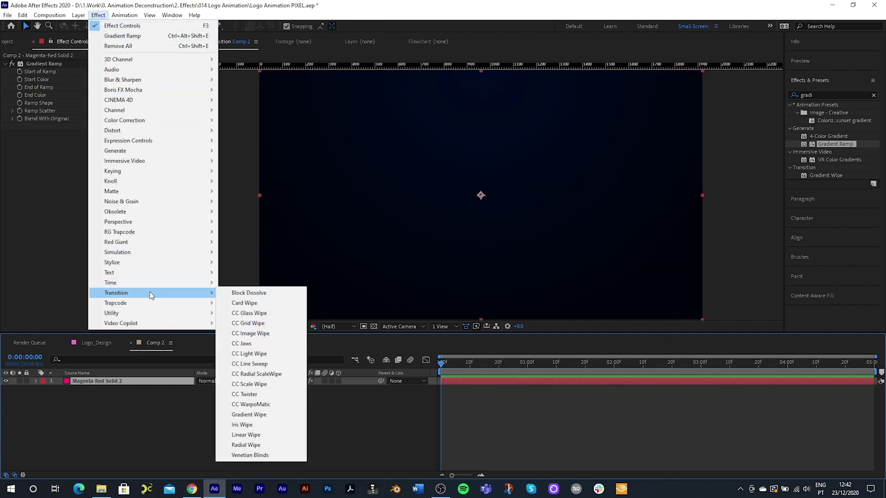
{"action": "left_click", "coordinate": [290, 454]}
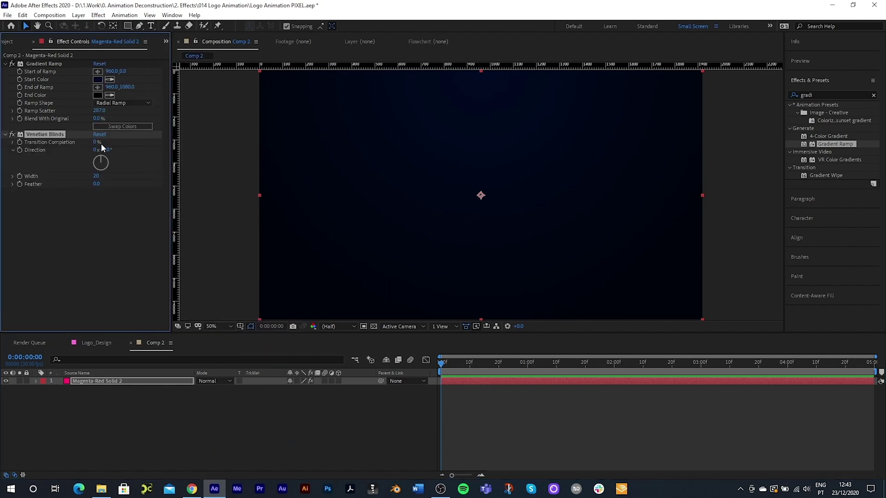
Set the Venetian Blinds transition completion to 11%, width to 14 and direction to -45°.
{"action": "left_click_drag", "start_coordinate": [96, 143], "coordinate": [100, 142]}
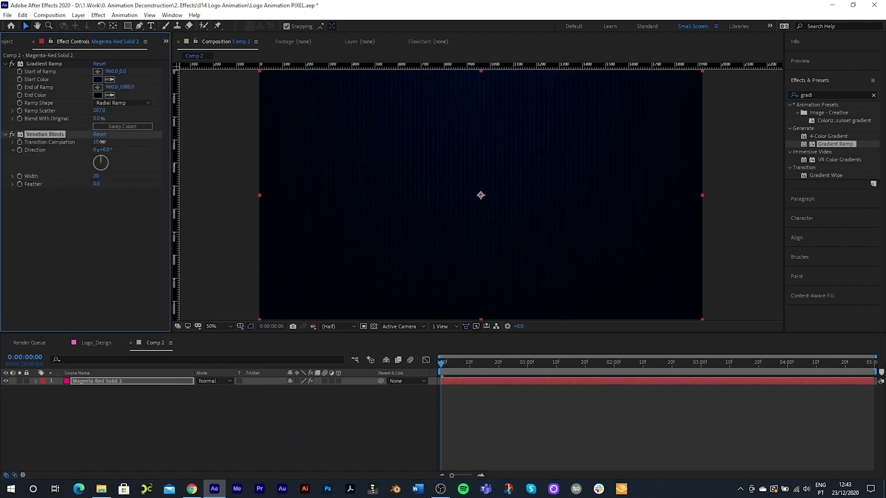
{"action": "left_click_drag", "start_coordinate": [102, 142], "coordinate": [97, 142]}
{"action": "left_click", "coordinate": [97, 142]}
{"action": "type", "text": "11"}
{"action": "key", "text": "Return"}
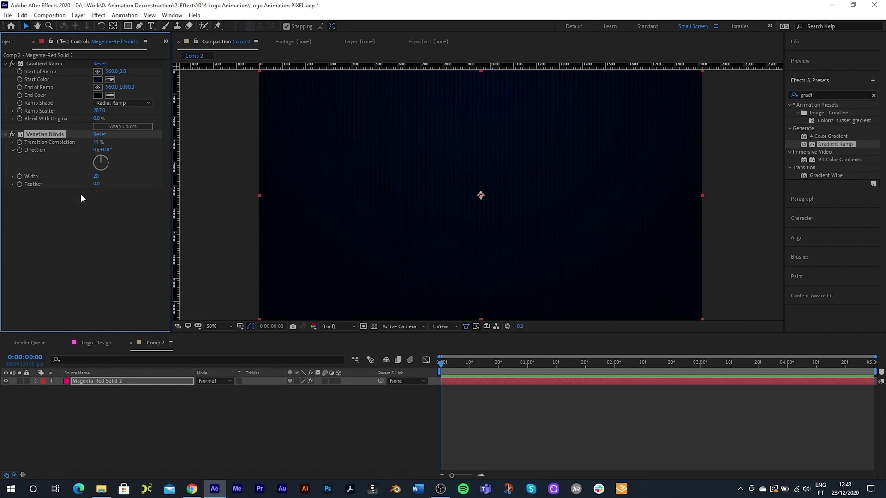
{"action": "left_click_drag", "start_coordinate": [93, 179], "coordinate": [93, 179]}
{"action": "left_click_drag", "start_coordinate": [102, 162], "coordinate": [98, 161]}
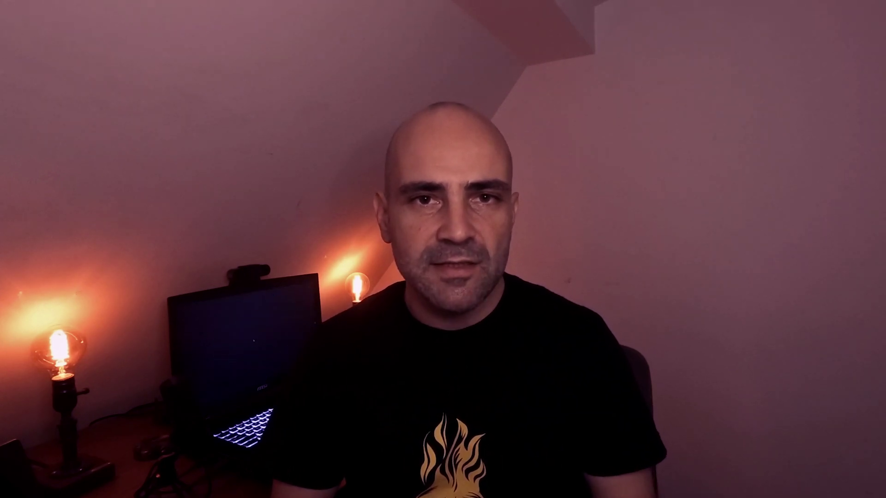
Add a new text layer reading MOTION.
{"action": "right_click", "coordinate": [140, 408]}
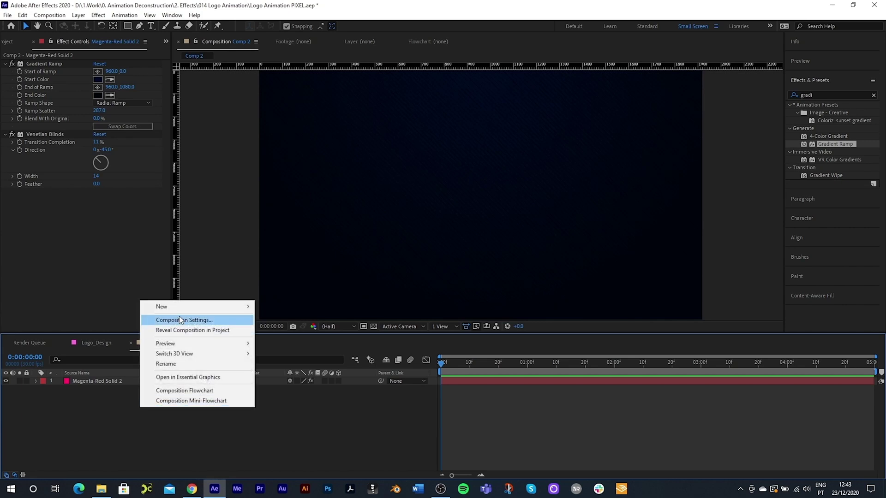
{"action": "mouse_move", "coordinate": [179, 306]}
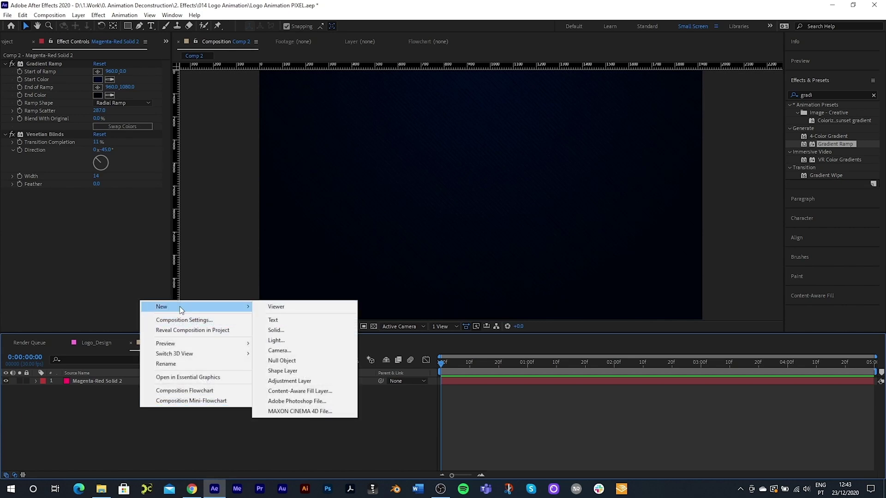
{"action": "left_click", "coordinate": [271, 320]}
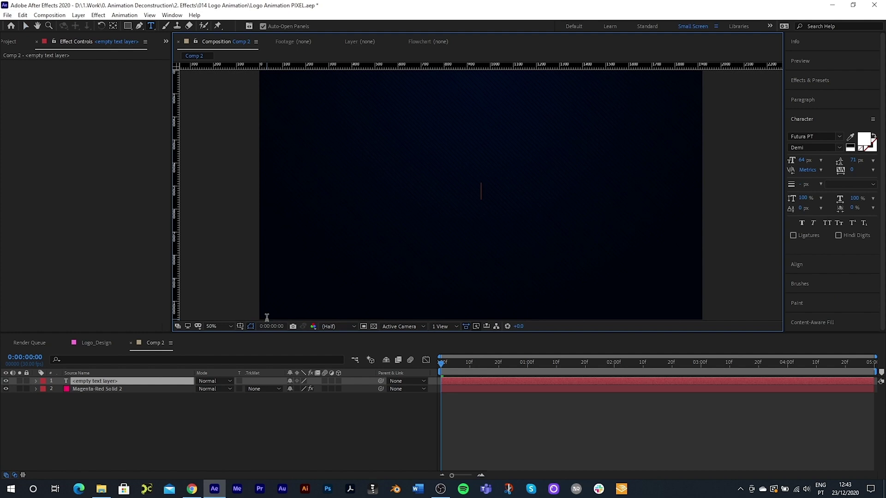
{"action": "type", "text": "MOTION"}
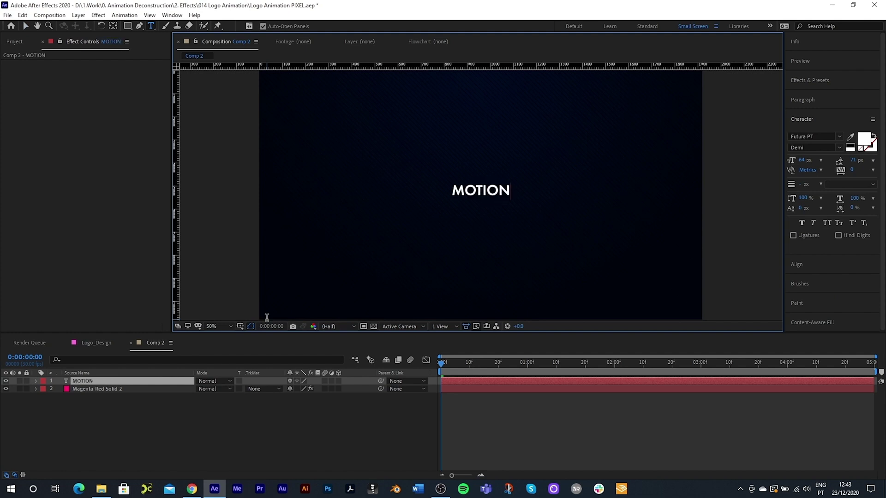
Format the MOTION text with the Bold font style and a size of 171 px.
{"action": "key", "text": "ctrl+a"}
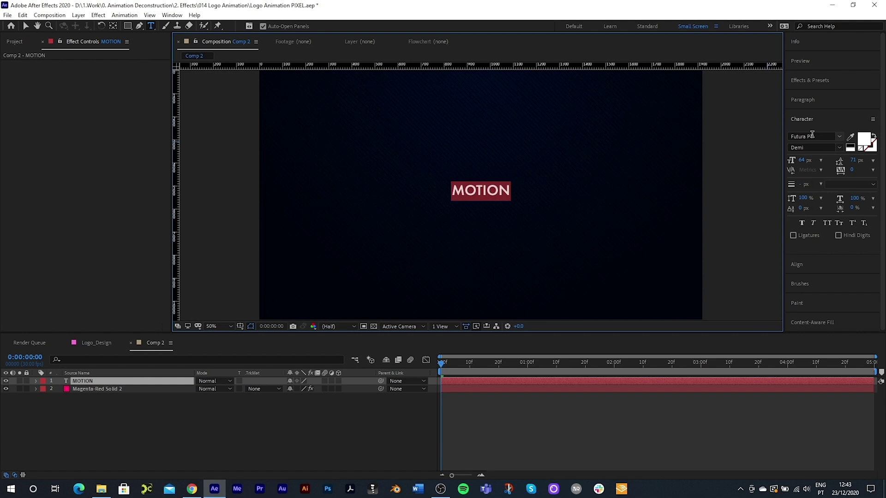
{"action": "left_click", "coordinate": [840, 148]}
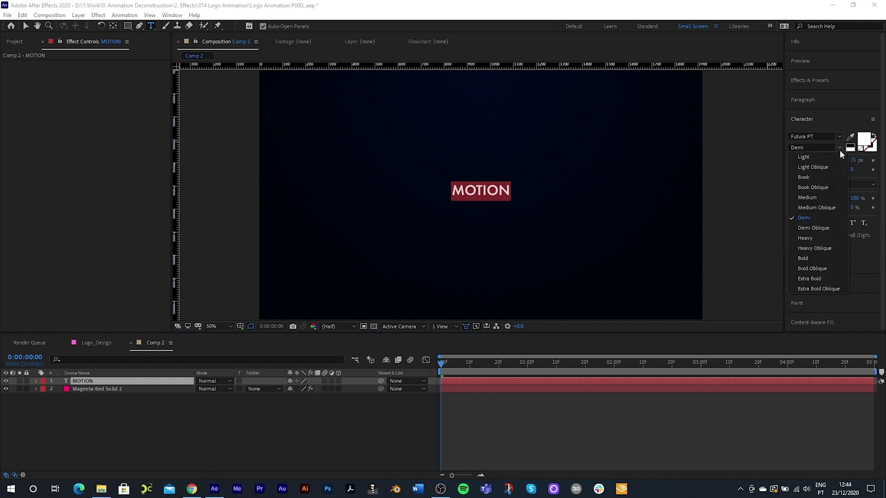
{"action": "left_click", "coordinate": [813, 254]}
{"action": "left_click_drag", "start_coordinate": [802, 160], "coordinate": [847, 182]}
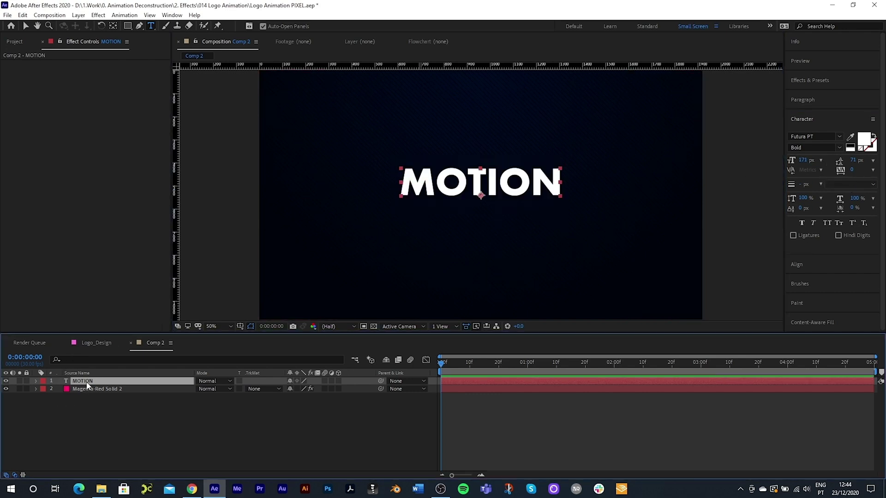
Duplicate the MOTION text layer and change the copy's text to MAGIC.
{"action": "key", "text": "ctrl+d"}
{"action": "left_click", "coordinate": [473, 177]}
{"action": "key", "text": "ctrl+a"}
{"action": "type", "text": "magi"}
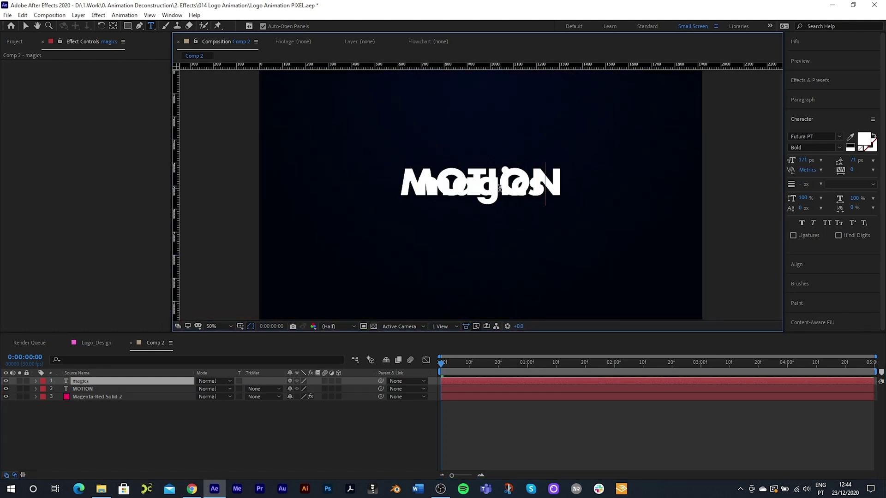
{"action": "key", "text": "BackSpace"}
{"action": "key", "text": "BackSpace"}
{"action": "key", "text": "BackSpace"}
{"action": "key", "text": "BackSpace"}
{"action": "type", "text": "MAGIC"}
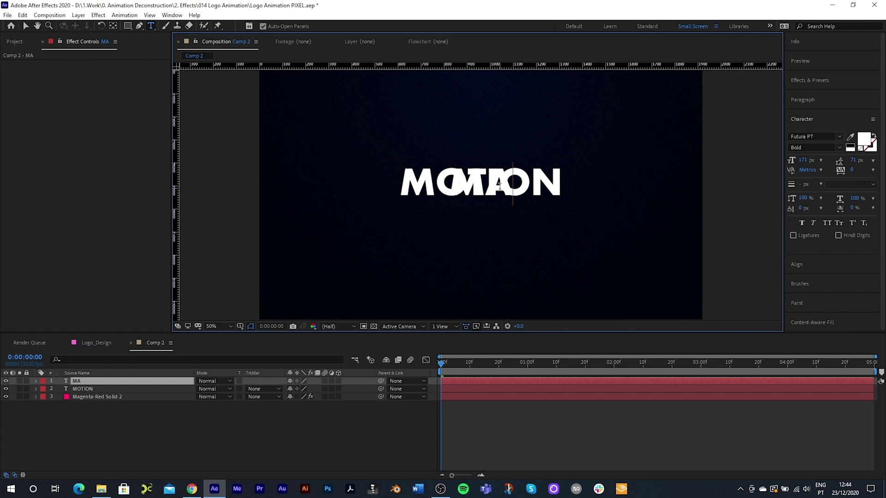
{"action": "key", "text": "Escape"}
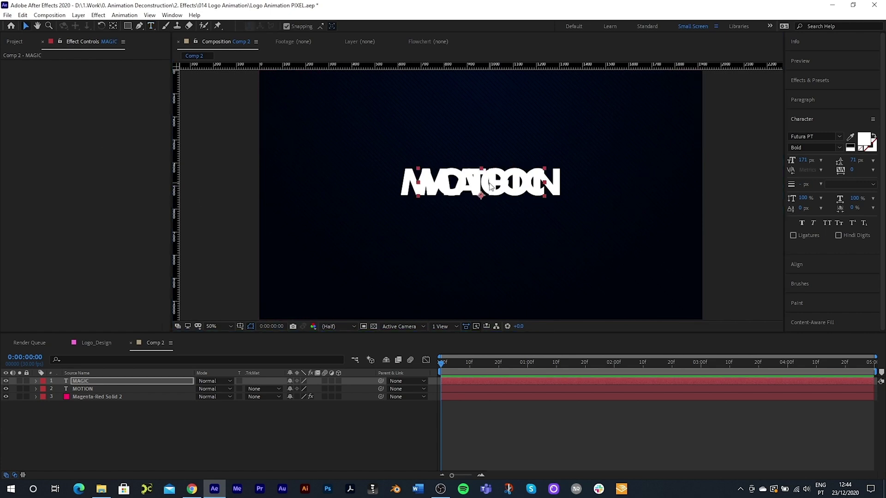
Move the MAGIC text directly below MOTION and enlarge it to 212 px to match the width of the word above.
{"action": "key", "text": "shift+Down"}
{"action": "key", "text": "shift+Down"}
{"action": "key", "text": "shift+Down"}
{"action": "key", "text": "shift+Down"}
{"action": "key", "text": "shift+Down"}
{"action": "key", "text": "shift+Down"}
{"action": "key", "text": "shift+Down"}
{"action": "key", "text": "shift+Down"}
{"action": "key", "text": "shift+Down"}
{"action": "key", "text": "shift+Down"}
{"action": "key", "text": "shift+Down"}
{"action": "key", "text": "shift+Down"}
{"action": "key", "text": "shift+Down"}
{"action": "key", "text": "shift+Down"}
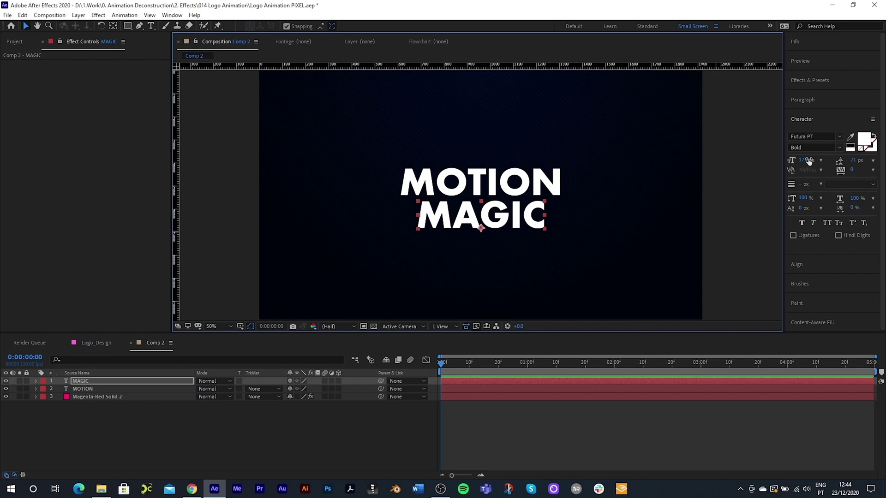
{"action": "left_click_drag", "start_coordinate": [807, 161], "coordinate": [818, 161]}
{"action": "left_click_drag", "start_coordinate": [539, 215], "coordinate": [540, 221]}
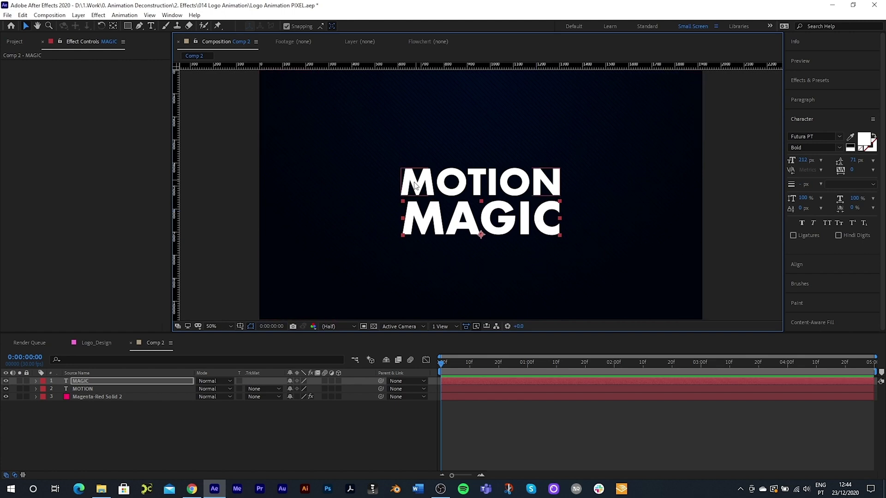
Change the fill color of the MAGIC text to a light orange.
{"action": "left_click", "coordinate": [869, 141]}
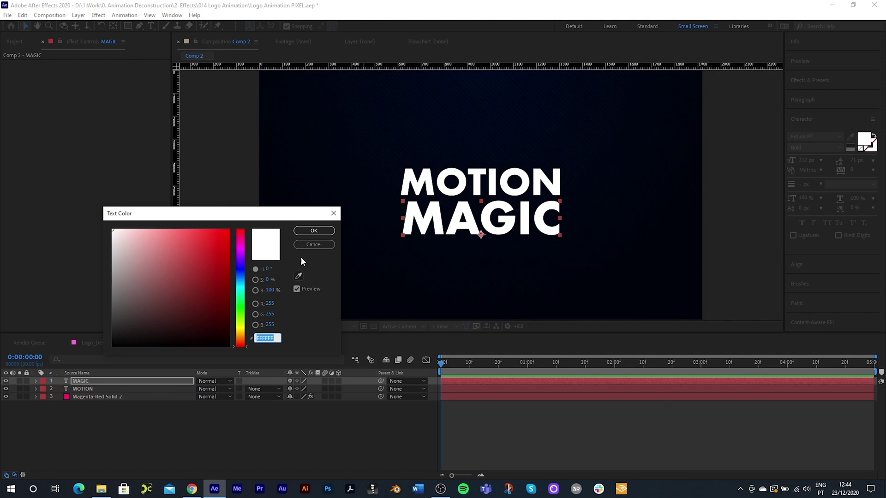
{"action": "left_click_drag", "start_coordinate": [240, 340], "coordinate": [239, 339]}
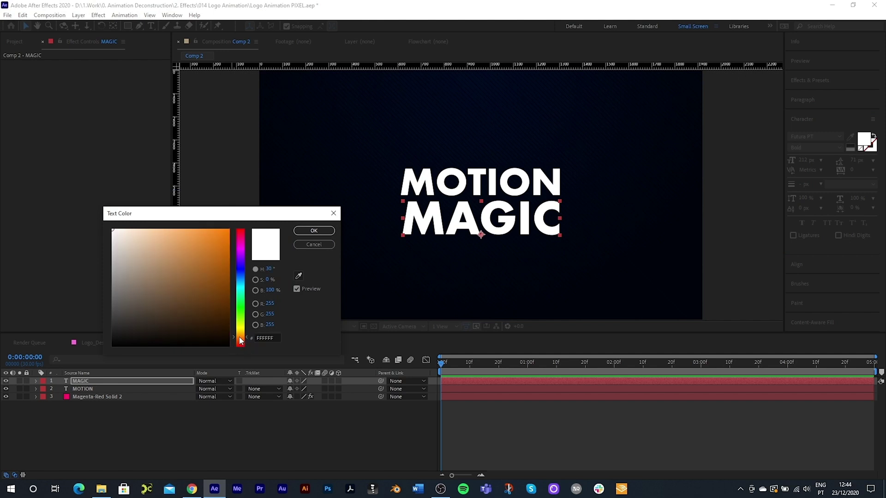
{"action": "left_click_drag", "start_coordinate": [184, 257], "coordinate": [193, 213]}
{"action": "left_click", "coordinate": [297, 231]}
Nudge MOTION and MAGIC up together to center them vertically against the Title/Action Safe guides, hiding the guides when done.
{"action": "left_click", "coordinate": [241, 326]}
{"action": "left_click", "coordinate": [273, 336]}
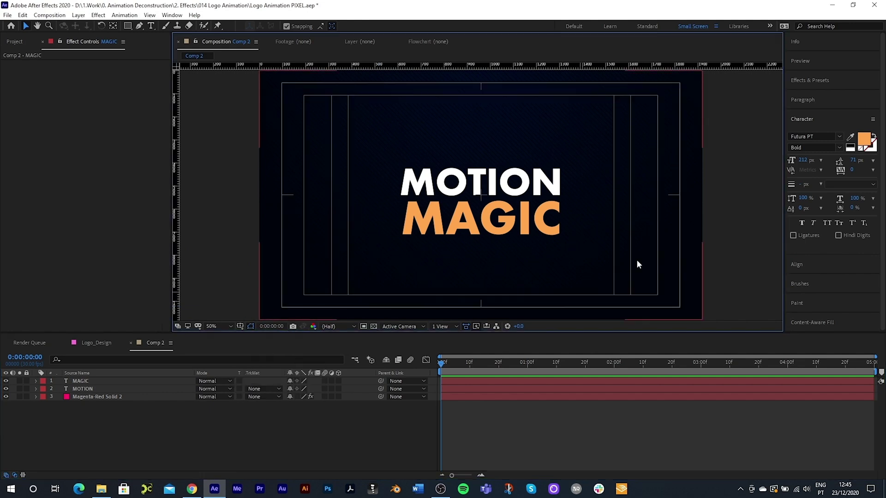
{"action": "left_click", "coordinate": [85, 381]}
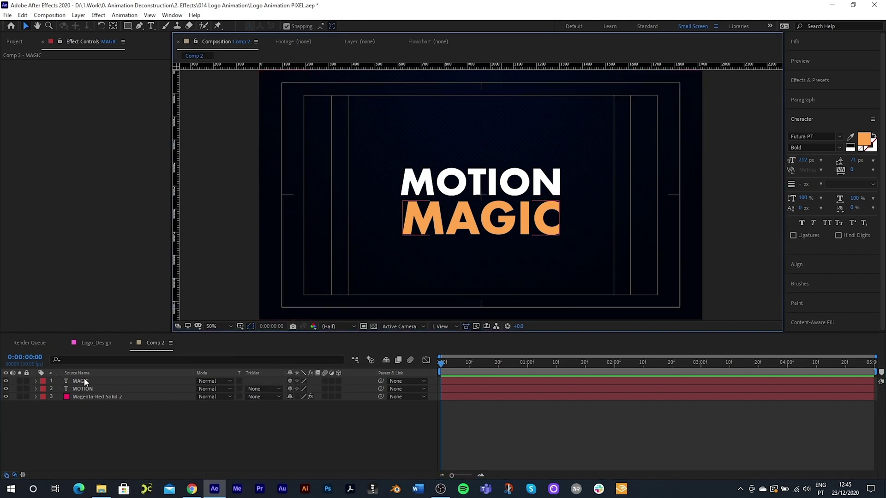
{"action": "left_click", "coordinate": [85, 389], "text": "shift"}
{"action": "key", "text": "shift+Up"}
{"action": "key", "text": "shift+Up"}
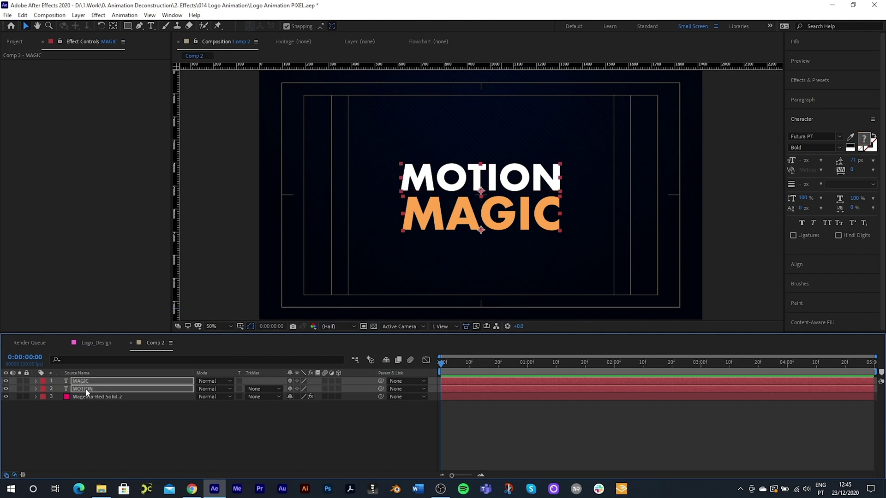
{"action": "key", "text": "shift+Up"}
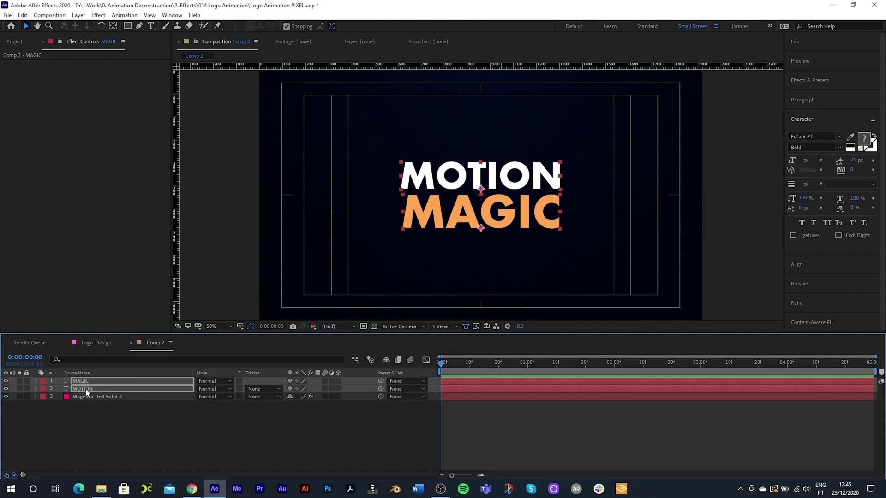
{"action": "key", "text": "Up"}
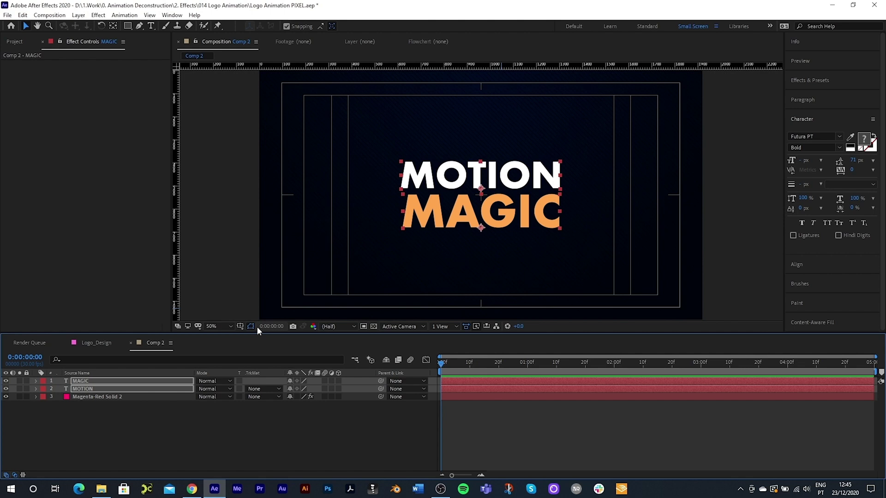
{"action": "left_click", "coordinate": [240, 326]}
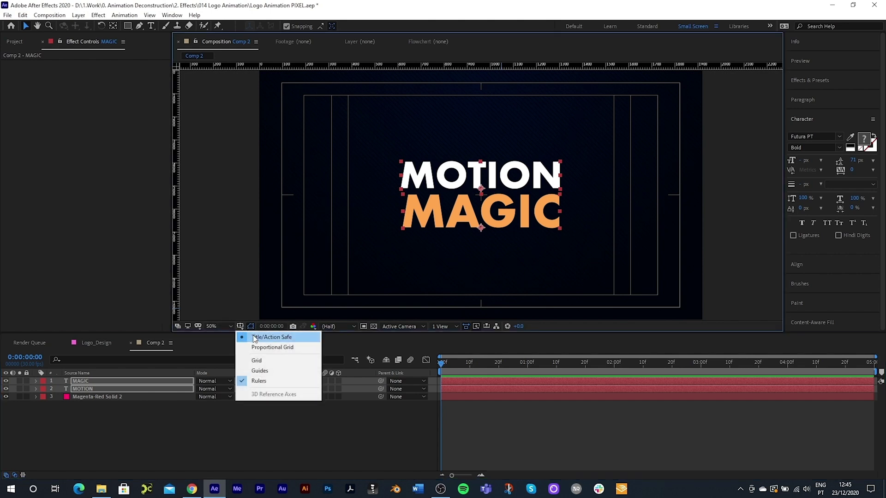
{"action": "left_click", "coordinate": [255, 338]}
{"action": "left_click", "coordinate": [279, 412]}
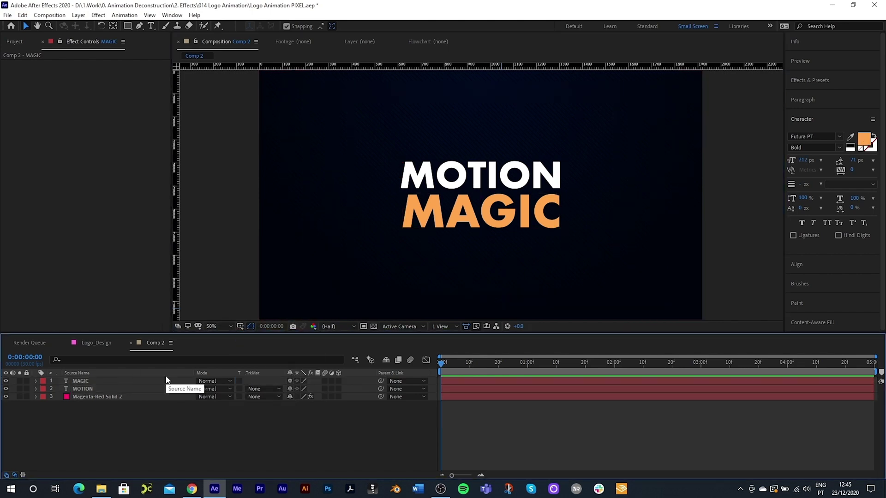
Add Position keyframes to the MAGIC and MOTION layers at 0:00:00:20.
{"action": "left_click", "coordinate": [82, 381]}
{"action": "left_click_drag", "start_coordinate": [458, 360], "coordinate": [499, 370]}
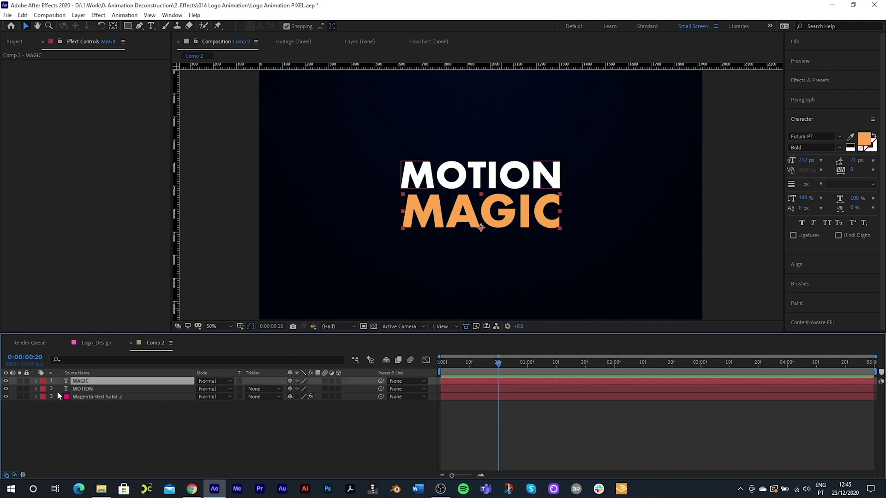
{"action": "left_click", "coordinate": [98, 389], "text": "shift"}
{"action": "key", "text": "alt+shift+p"}
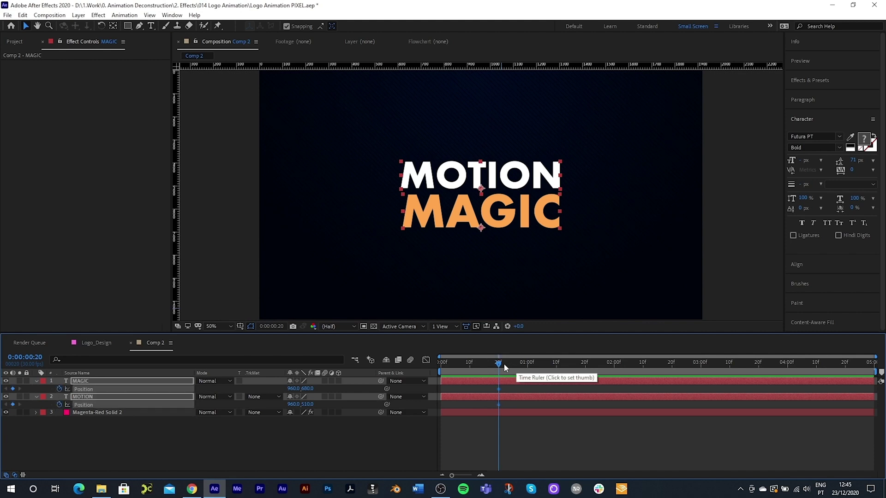
At the first frame, move MAGIC horizontally off the frame's right edge to about X 2264 and MOTION off the left edge to about X -348.
{"action": "key", "text": "Home"}
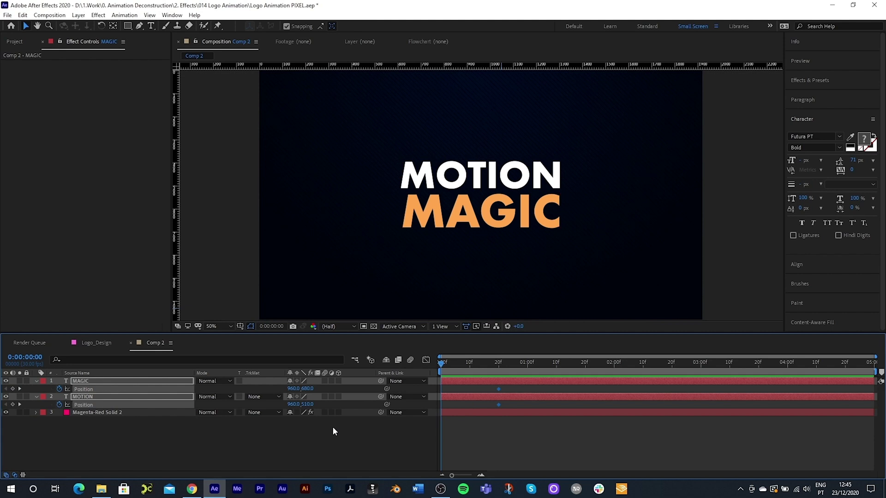
{"action": "left_click", "coordinate": [332, 426]}
{"action": "left_click", "coordinate": [421, 220]}
{"action": "left_click_drag", "start_coordinate": [421, 221], "coordinate": [722, 241]}
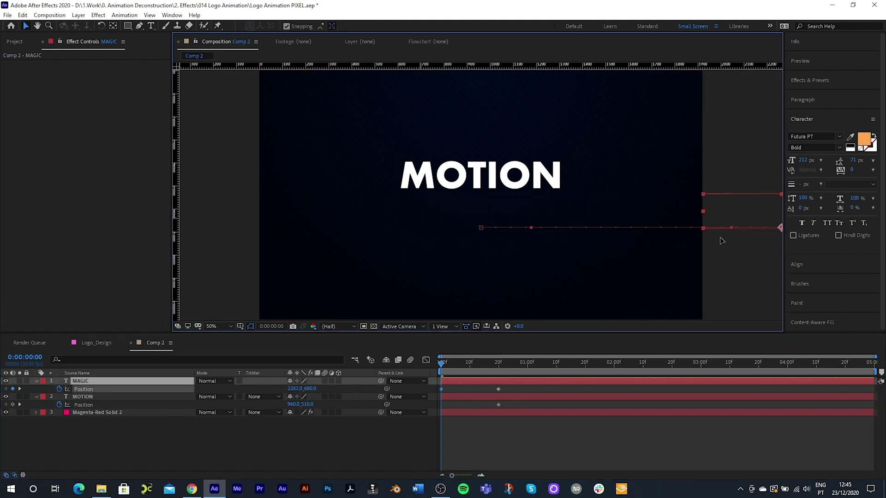
{"action": "left_click_drag", "start_coordinate": [503, 188], "coordinate": [219, 189]}
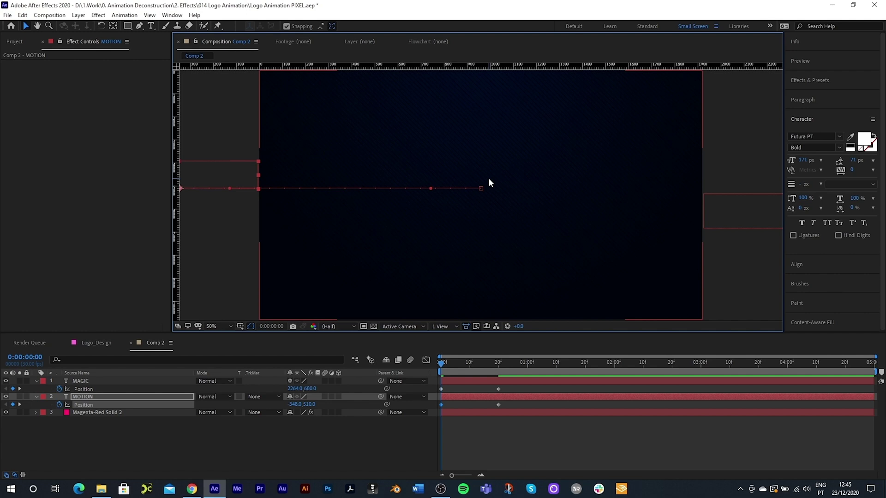
Nudge MOTION's starting position further left, outside the frame, to X -548.
{"action": "scroll", "coordinate": [488, 178], "scroll_direction": "down", "scroll_amount": 2}
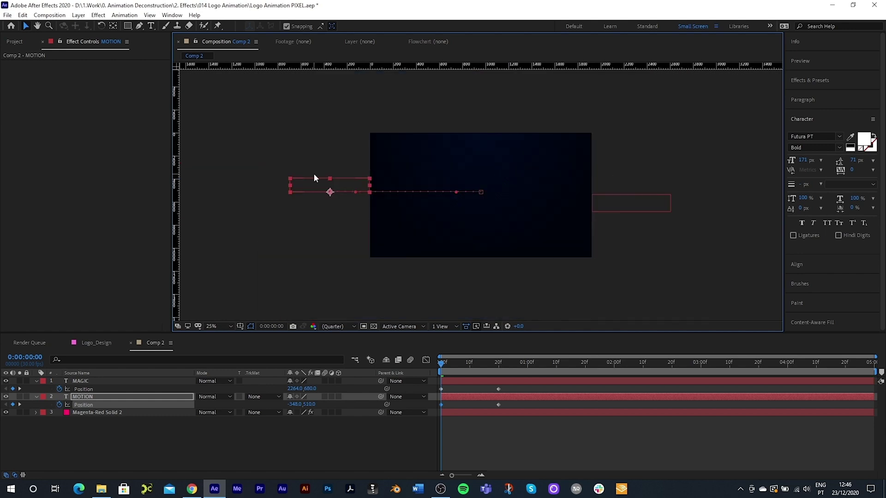
{"action": "key", "text": "shift+Left"}
{"action": "key", "text": "shift+Left"}
{"action": "key", "text": "shift+Left"}
{"action": "key", "text": "shift+Left"}
{"action": "key", "text": "shift+Left"}
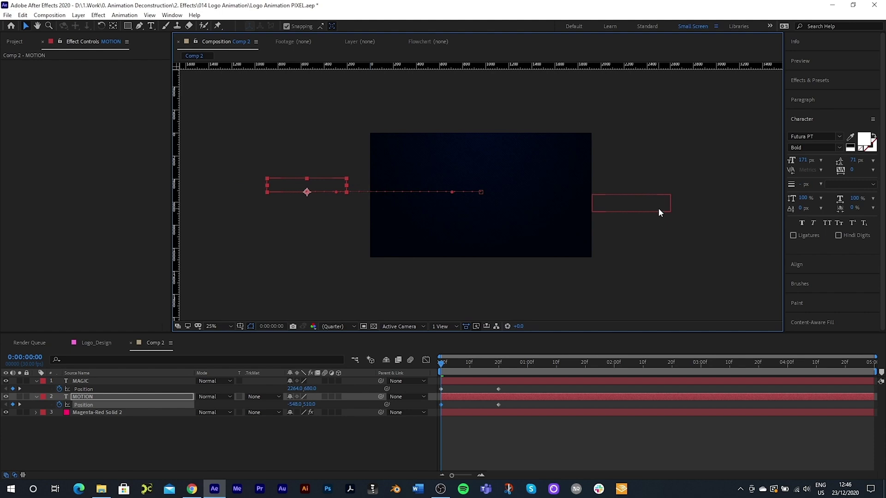
Nudge MAGIC's starting position further right, outside the frame, to X 2504.
{"action": "left_click", "coordinate": [659, 211]}
{"action": "key", "text": "shift+Right"}
{"action": "key", "text": "shift+Right"}
{"action": "key", "text": "shift+Right"}
{"action": "key", "text": "shift+Right"}
{"action": "key", "text": "shift+Right"}
{"action": "key", "text": "shift+Right"}
{"action": "key", "text": "shift+Right"}
{"action": "key", "text": "shift+Right"}
{"action": "key", "text": "shift+Right"}
{"action": "key", "text": "shift+Right"}
{"action": "key", "text": "shift+Right"}
{"action": "key", "text": "shift+Right"}
{"action": "key", "text": "shift+Right"}
{"action": "key", "text": "shift+Right"}
{"action": "key", "text": "shift+Right"}
{"action": "key", "text": "shift+Right"}
{"action": "key", "text": "shift+Right"}
{"action": "key", "text": "shift+Right"}
{"action": "key", "text": "shift+Right"}
{"action": "key", "text": "shift+Right"}
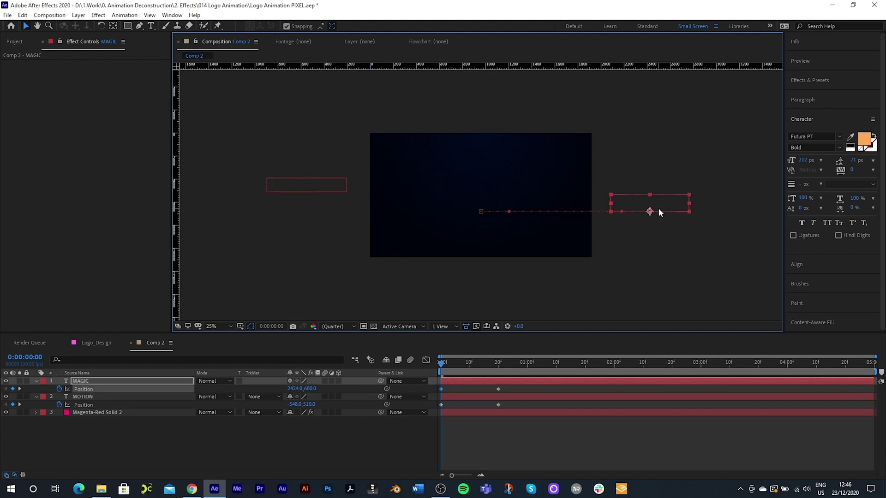
At 0:00:01:10, keyframe MAGIC's exit by moving it horizontally past the frame's left edge to X -580.
{"action": "left_click_drag", "start_coordinate": [532, 373], "coordinate": [558, 374]}
{"action": "key", "text": "shift+Left"}
{"action": "key", "text": "shift+Left"}
{"action": "key", "text": "shift+Left"}
{"action": "key", "text": "shift+Left"}
{"action": "key", "text": "shift+Left"}
{"action": "key", "text": "shift+Left"}
{"action": "key", "text": "shift+Left"}
{"action": "key", "text": "shift+Left"}
{"action": "key", "text": "shift+Left"}
{"action": "key", "text": "shift+Left"}
{"action": "key", "text": "shift+Left"}
{"action": "key", "text": "shift+Left"}
{"action": "key", "text": "shift+Left"}
{"action": "key", "text": "shift+Left"}
{"action": "key", "text": "shift+Left"}
{"action": "key", "text": "shift+Left"}
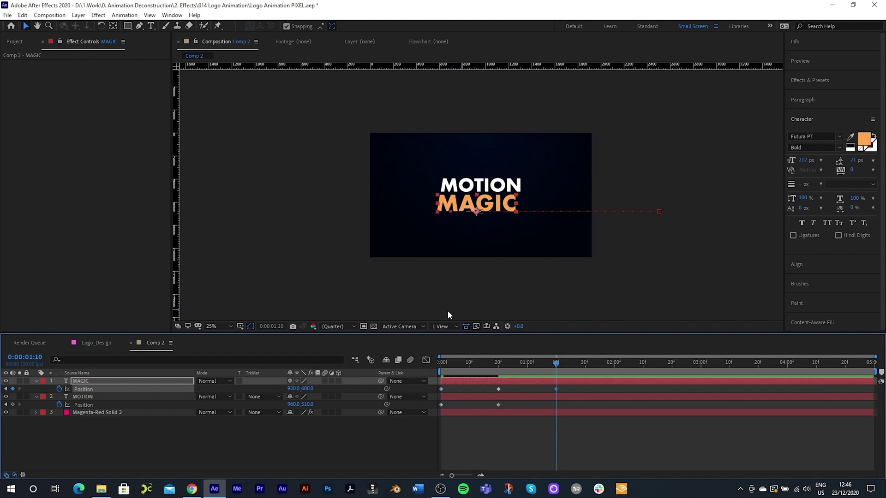
{"action": "left_click_drag", "start_coordinate": [478, 210], "coordinate": [347, 222]}
{"action": "key", "text": "shift+Left"}
{"action": "key", "text": "shift+Left"}
{"action": "key", "text": "shift+Left"}
{"action": "key", "text": "shift+Left"}
{"action": "key", "text": "shift+Left"}
{"action": "key", "text": "shift+Left"}
{"action": "key", "text": "shift+Left"}
{"action": "key", "text": "shift+Left"}
{"action": "key", "text": "shift+Left"}
{"action": "key", "text": "shift+Left"}
{"action": "key", "text": "shift+Left"}
{"action": "key", "text": "shift+Left"}
{"action": "key", "text": "shift+Left"}
{"action": "key", "text": "shift+Left"}
{"action": "key", "text": "shift+Left"}
{"action": "key", "text": "shift+Left"}
{"action": "key", "text": "shift+Left"}
{"action": "key", "text": "shift+Left"}
{"action": "key", "text": "shift+Left"}
{"action": "key", "text": "shift+Left"}
At 0:00:01:10, keyframe MOTION's exit by moving it horizontally past the frame's right edge to X 2508.
{"action": "left_click_drag", "start_coordinate": [516, 190], "coordinate": [667, 192]}
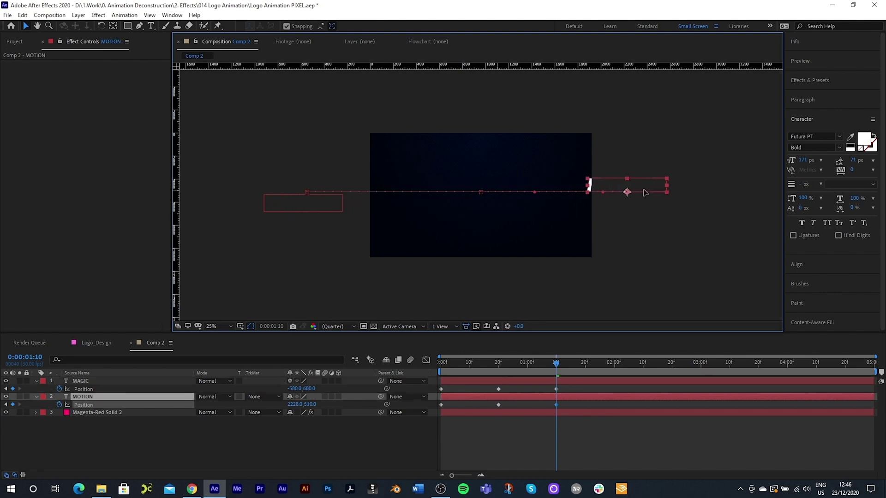
{"action": "key", "text": "shift+Right"}
{"action": "key", "text": "shift+Right"}
{"action": "key", "text": "shift+Right"}
{"action": "key", "text": "shift+Right"}
{"action": "key", "text": "shift+Right"}
{"action": "key", "text": "shift+Right"}
{"action": "key", "text": "shift+Right"}
{"action": "key", "text": "shift+Right"}
{"action": "key", "text": "shift+Right"}
{"action": "key", "text": "shift+Right"}
{"action": "key", "text": "shift+Right"}
{"action": "key", "text": "shift+Right"}
{"action": "key", "text": "shift+Right"}
{"action": "key", "text": "shift+Right"}
{"action": "key", "text": "shift+Right"}
{"action": "key", "text": "shift+Right"}
{"action": "key", "text": "shift+Right"}
{"action": "key", "text": "shift+Right"}
{"action": "key", "text": "shift+Right"}
{"action": "key", "text": "shift+Right"}
{"action": "key", "text": "shift+Right"}
{"action": "key", "text": "shift+Right"}
{"action": "key", "text": "shift+Right"}
{"action": "key", "text": "shift+Right"}
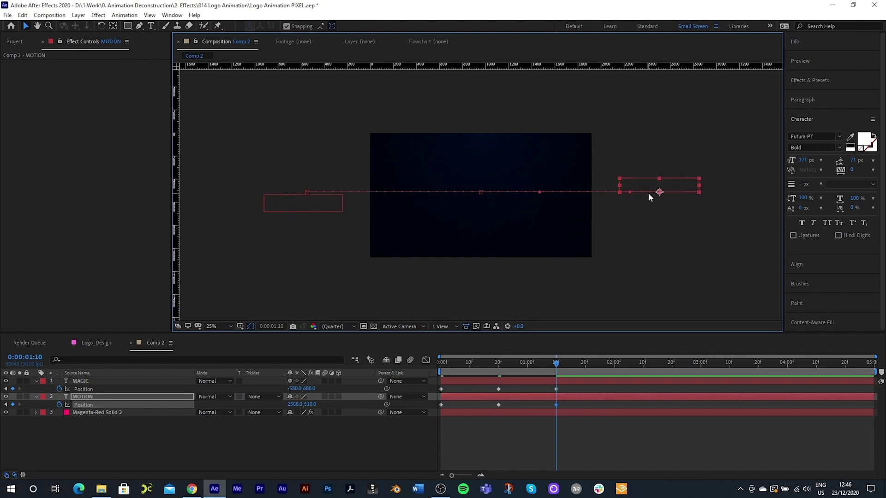
Apply Easy Ease to all Position keyframes of both text layers and preview them with the work area ending at about 0:00:01:20.
{"action": "left_click_drag", "start_coordinate": [566, 386], "coordinate": [430, 407]}
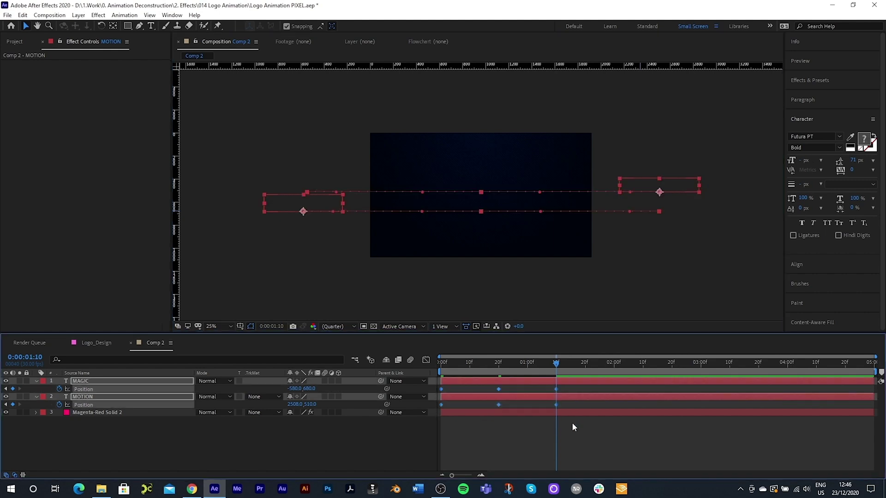
{"action": "key", "text": "F9"}
{"action": "key", "text": "Home"}
{"action": "left_click_drag", "start_coordinate": [875, 372], "coordinate": [585, 371]}
{"action": "key", "text": "space"}
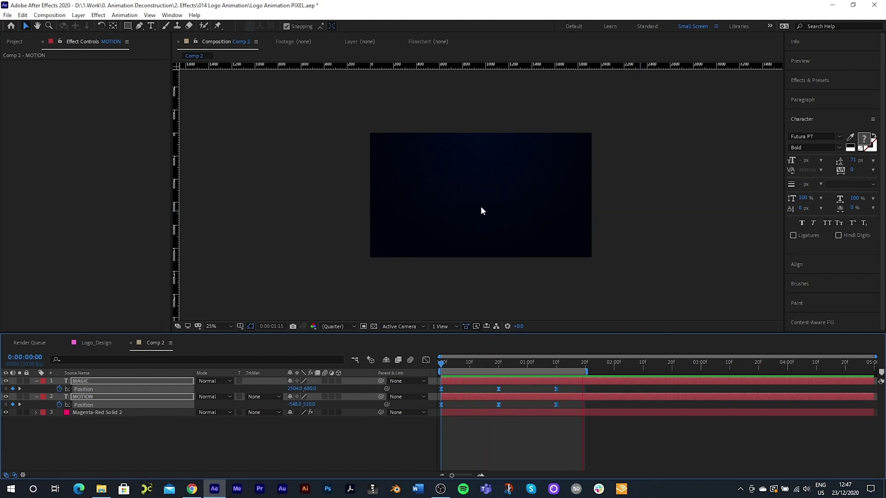
{"action": "key", "text": "space"}
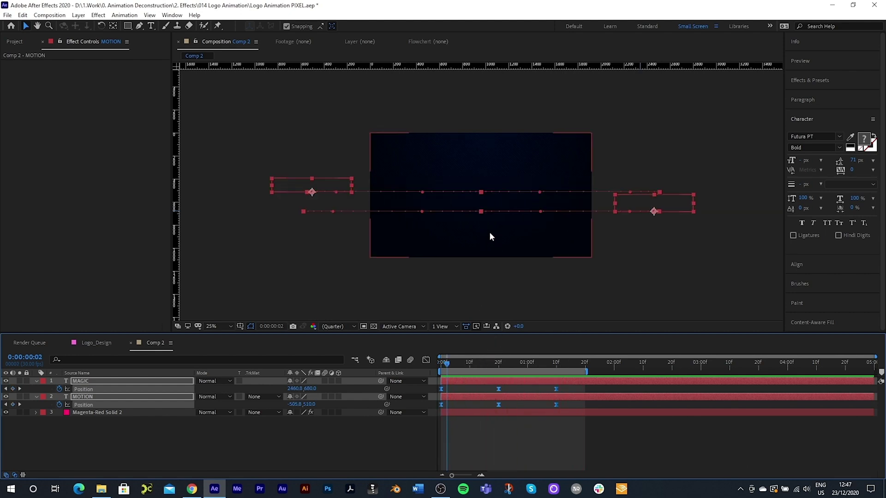
Stretch the middle keyframes' influence in the speed graph so both texts enter and exit fast and slow down around 0:00:00:20.
{"action": "key", "text": "period"}
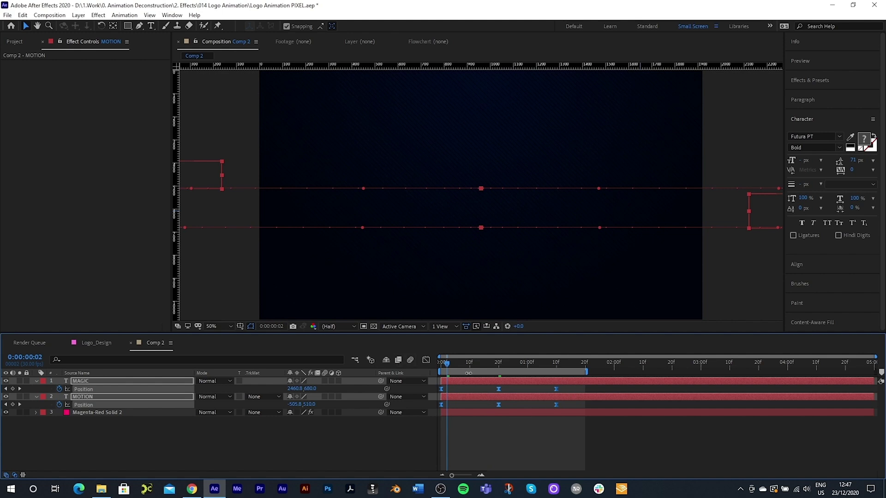
{"action": "left_click", "coordinate": [427, 362]}
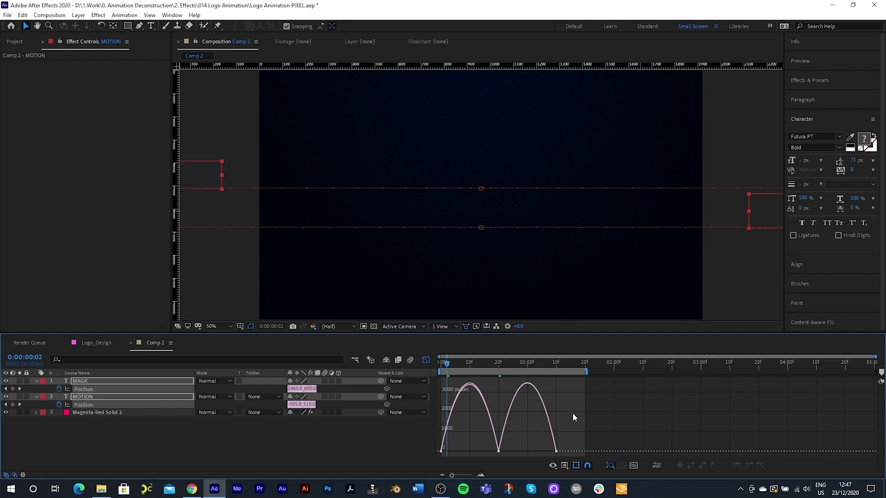
{"action": "mouse_move", "coordinate": [511, 446]}
{"action": "left_mouse_down"}
{"action": "mouse_move", "coordinate": [470, 451]}
{"action": "mouse_move", "coordinate": [528, 451]}
{"action": "left_mouse_up"}
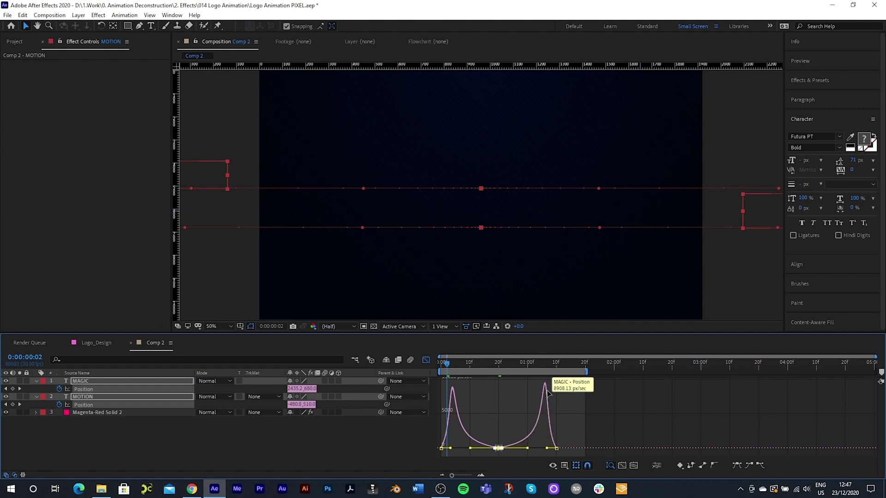
{"action": "left_click", "coordinate": [426, 360]}
Preview the eased text animation from the first frame.
{"action": "left_click_drag", "start_coordinate": [464, 363], "coordinate": [431, 371]}
{"action": "key", "text": "space"}
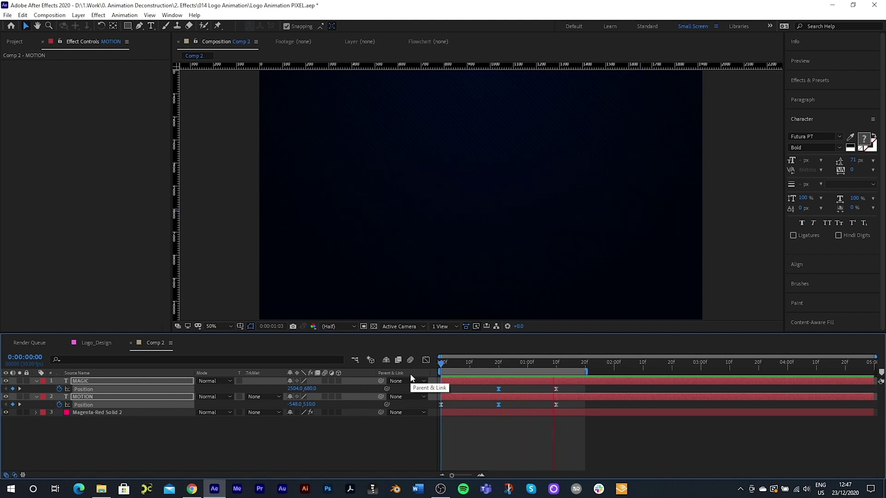
{"action": "key", "text": "space"}
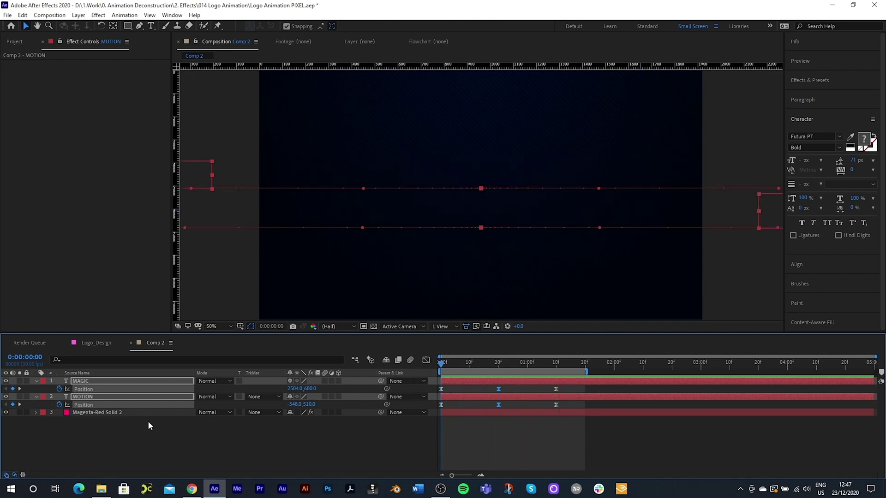
Add a null object and parent the MAGIC and MOTION layers to it.
{"action": "right_click", "coordinate": [124, 437]}
{"action": "mouse_move", "coordinate": [160, 337]}
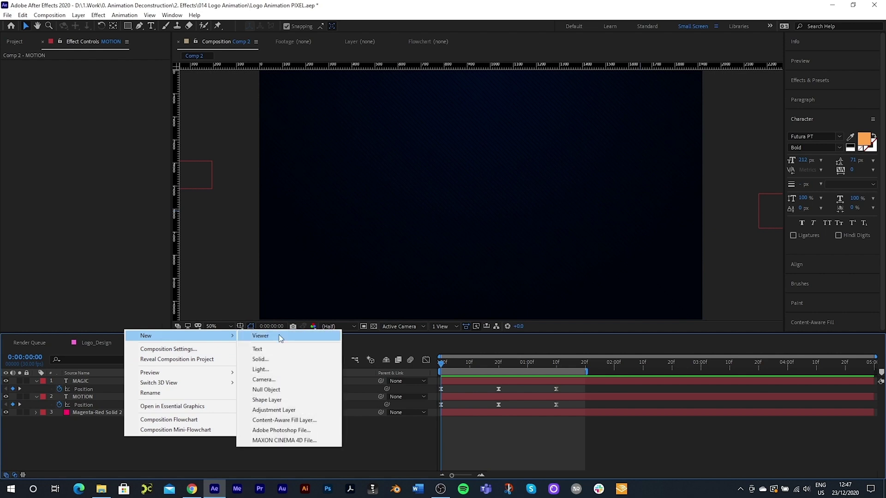
{"action": "left_click", "coordinate": [282, 390]}
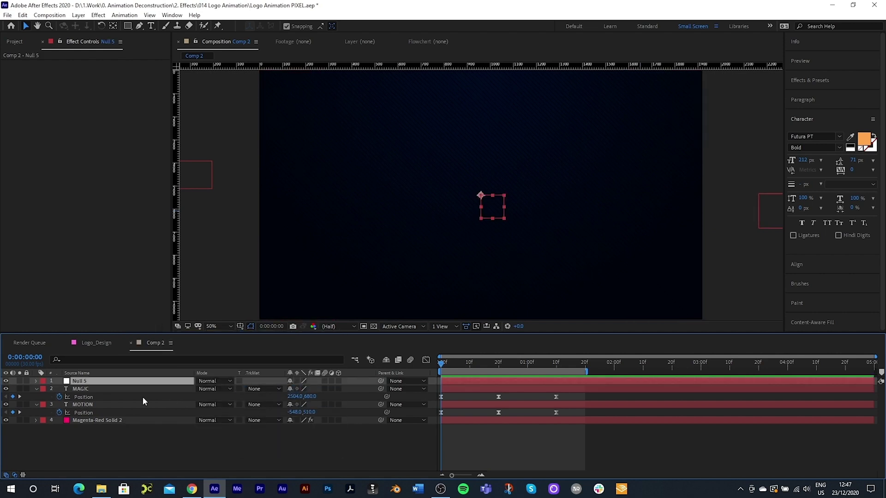
{"action": "left_click", "coordinate": [113, 389]}
{"action": "left_click", "coordinate": [114, 404], "text": "ctrl"}
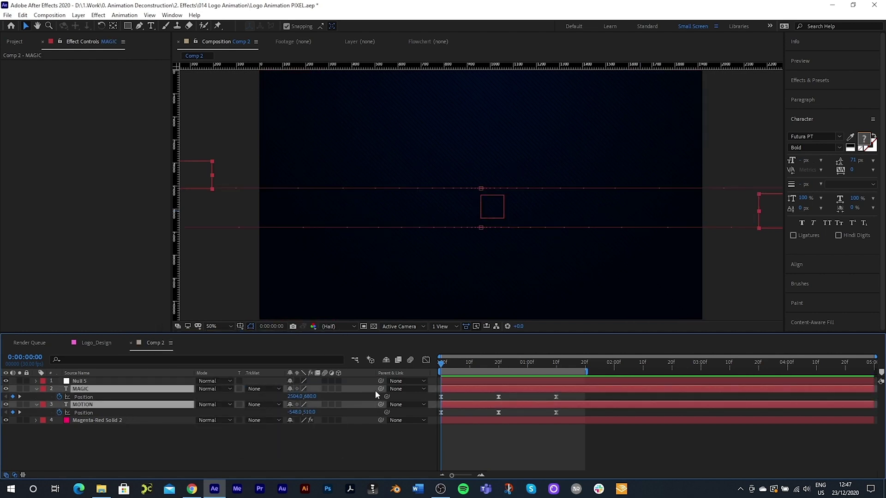
{"action": "left_click_drag", "start_coordinate": [381, 389], "coordinate": [79, 381]}
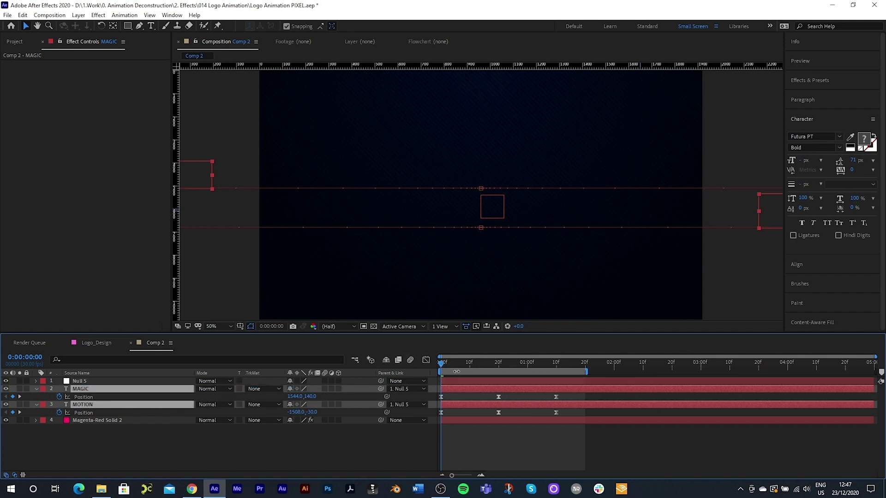
Rotate the null object to -12° to tilt both texts' motion paths, and scrub the first frames to check the slanted entrance.
{"action": "left_click", "coordinate": [89, 382]}
{"action": "key", "text": "r"}
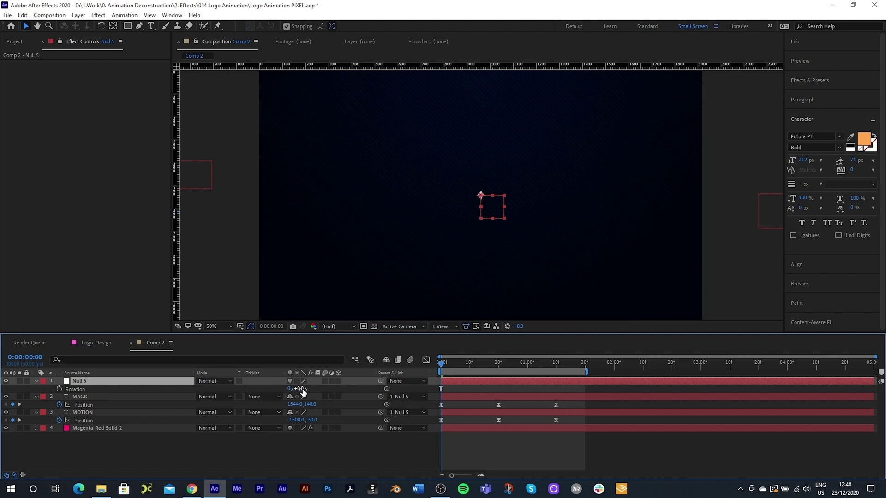
{"action": "left_click_drag", "start_coordinate": [300, 389], "coordinate": [296, 389]}
{"action": "scroll", "coordinate": [514, 249], "scroll_direction": "down", "scroll_amount": 2}
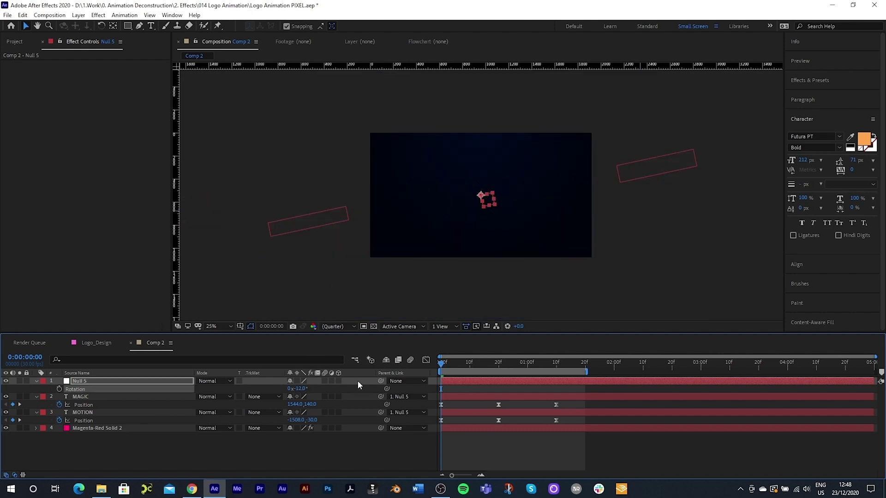
{"action": "left_click_drag", "start_coordinate": [442, 366], "coordinate": [454, 369]}
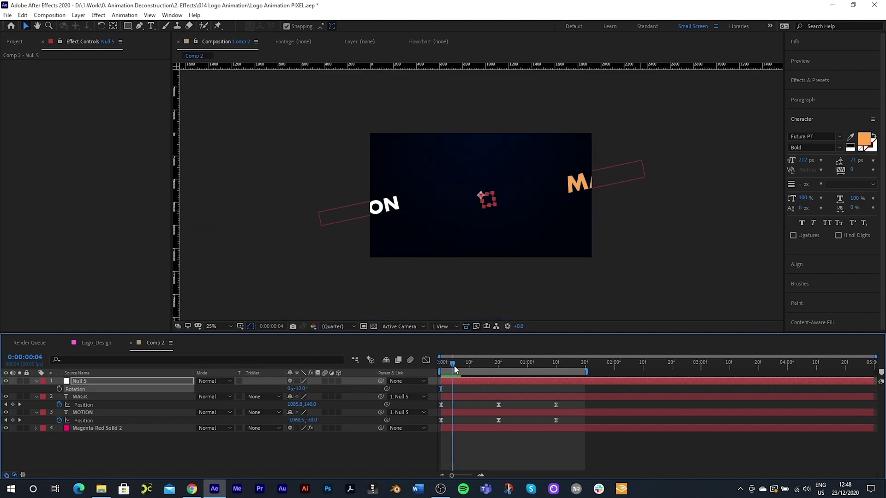
Set the null object's rotation to -29° for a steeper text path and preview the animation from the first frame.
{"action": "left_click_drag", "start_coordinate": [298, 389], "coordinate": [261, 405]}
{"action": "left_click", "coordinate": [298, 389]}
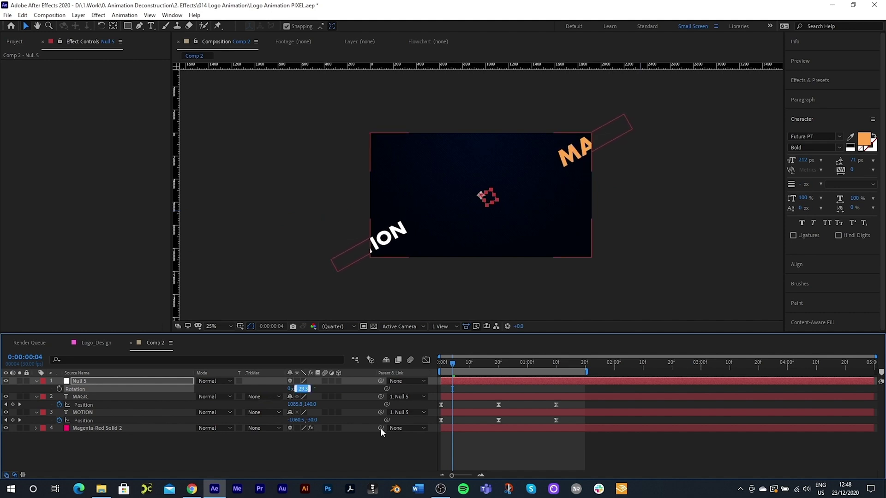
{"action": "type", "text": "-29"}
{"action": "key", "text": "Return"}
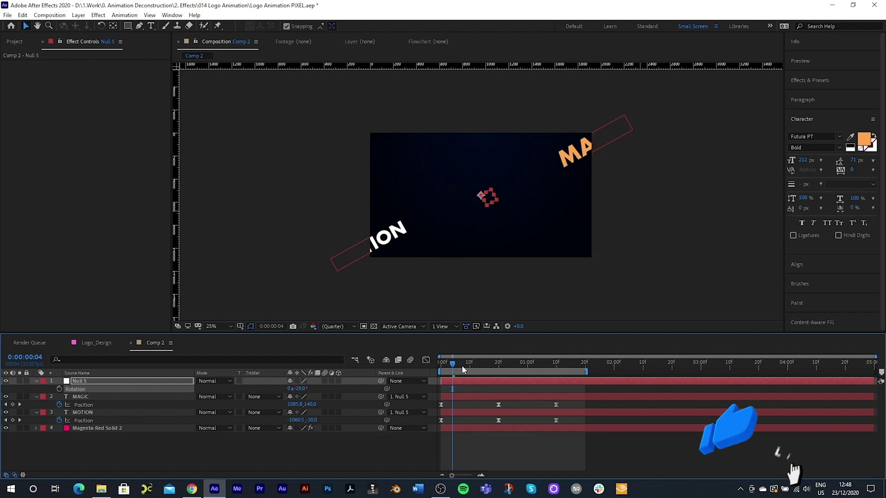
{"action": "left_click_drag", "start_coordinate": [453, 363], "coordinate": [422, 370]}
{"action": "key", "text": "space"}
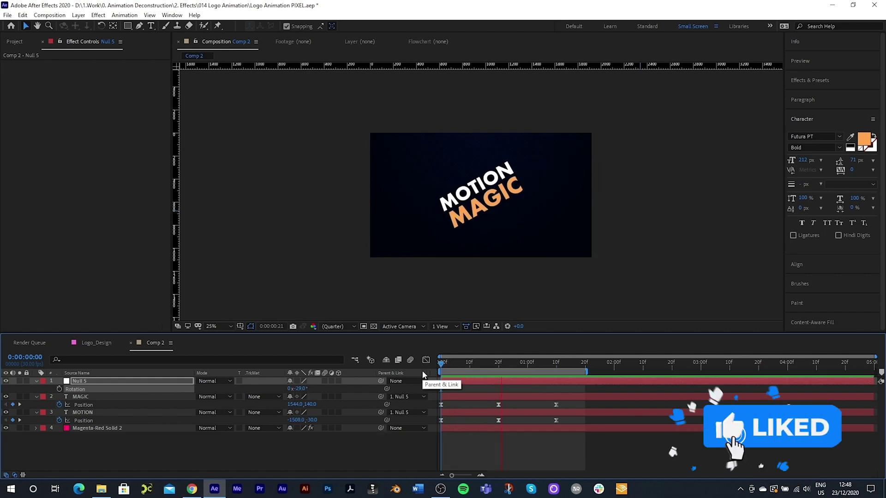
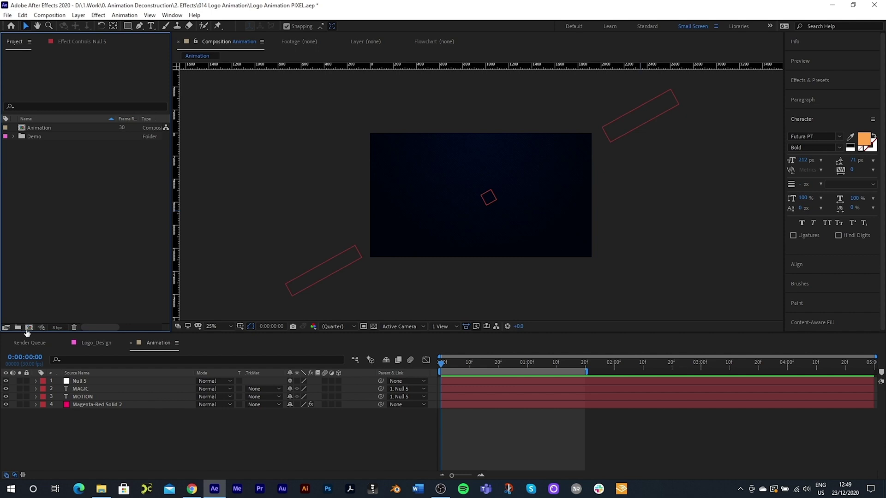
Create a new 600 x 600 px composition with a duration of 2 seconds.
{"action": "left_click", "coordinate": [28, 327]}
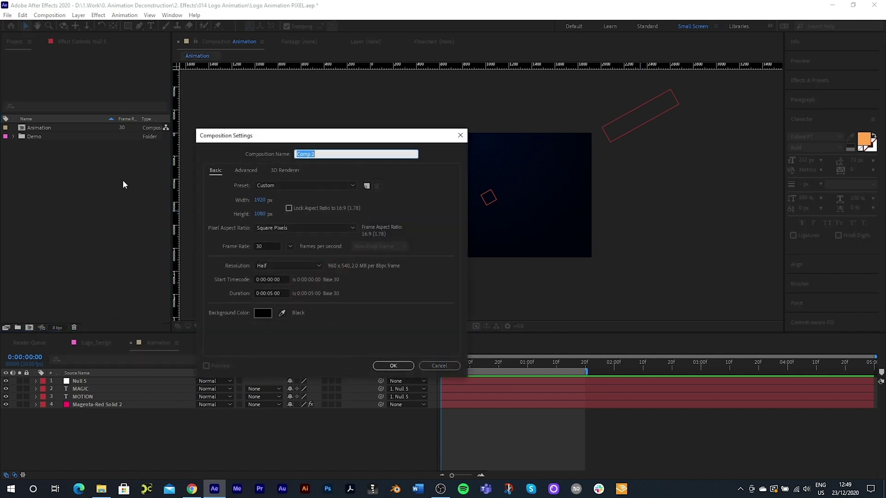
{"action": "left_click", "coordinate": [258, 200]}
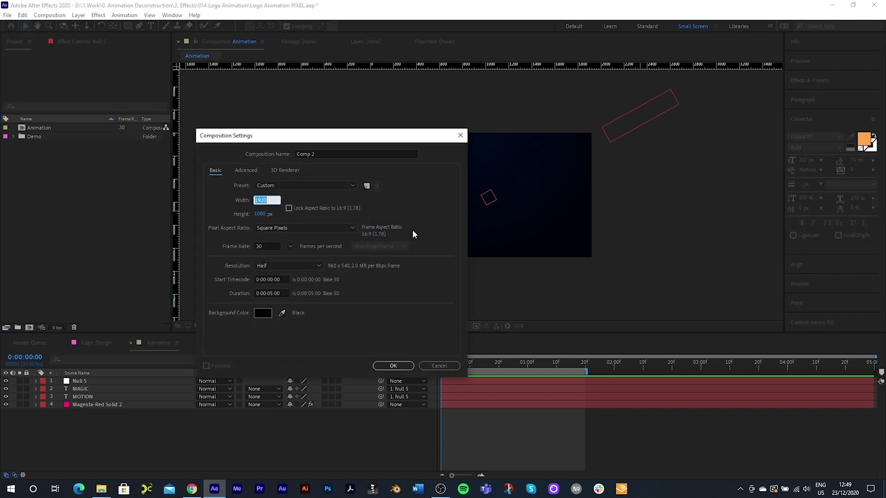
{"action": "type", "text": "600"}
{"action": "key", "text": "Tab"}
{"action": "type", "text": "600"}
{"action": "key", "text": "Tab"}
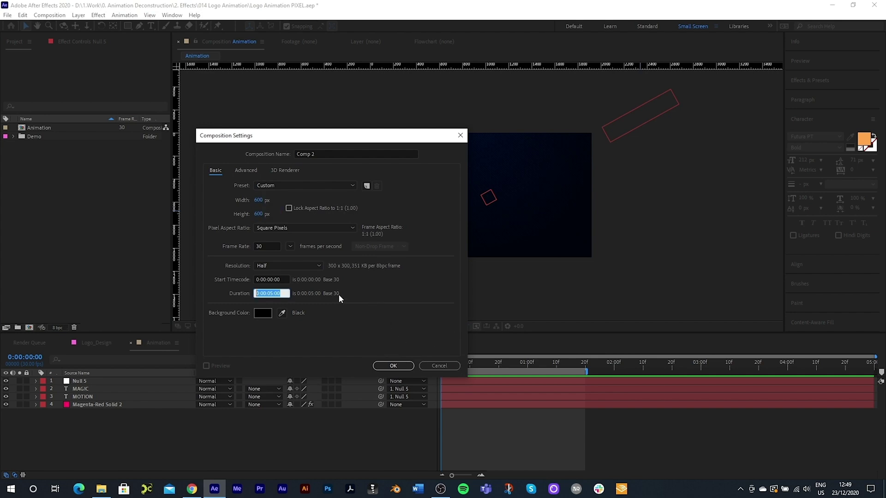
{"action": "type", "text": "2."}
{"action": "key", "text": "Return"}
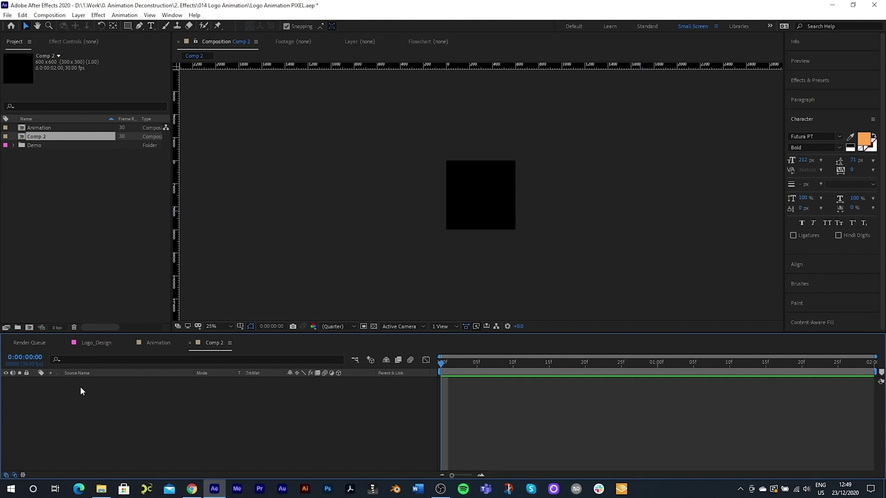
Display the Title/Action Safe guides over the new square composition.
{"action": "left_click", "coordinate": [251, 326]}
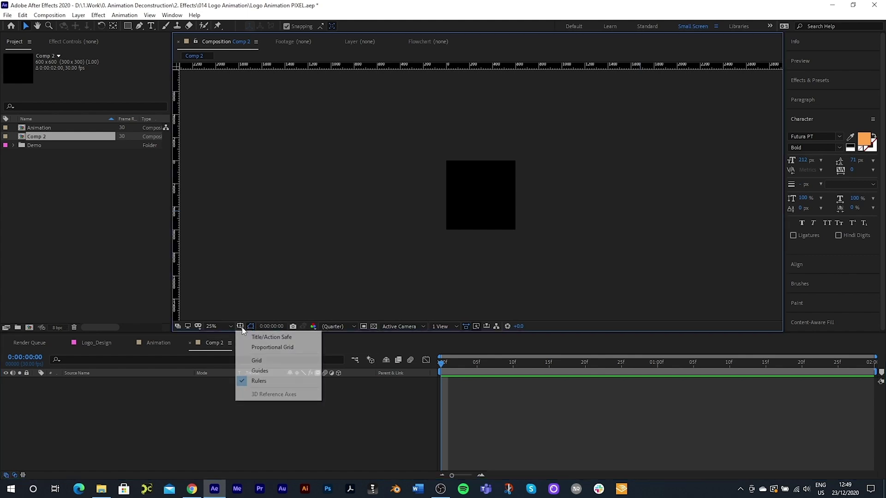
{"action": "left_click", "coordinate": [258, 338]}
{"action": "key", "text": "period"}
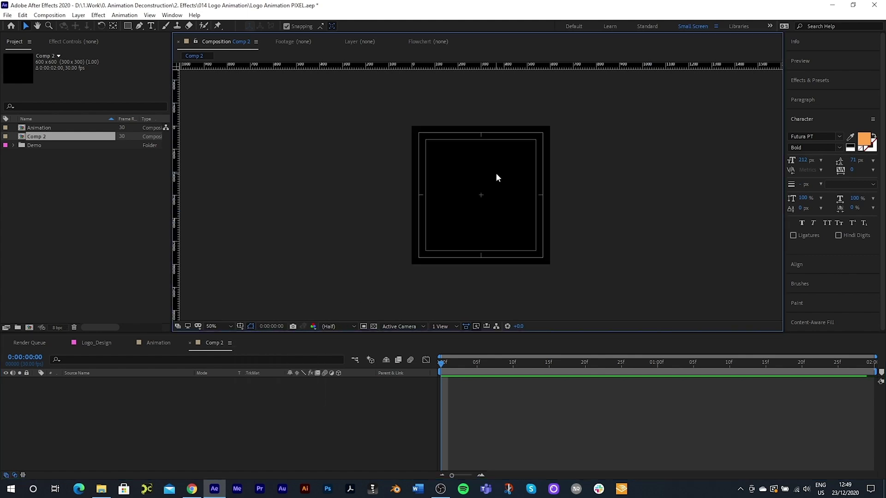
{"action": "key", "text": "period"}
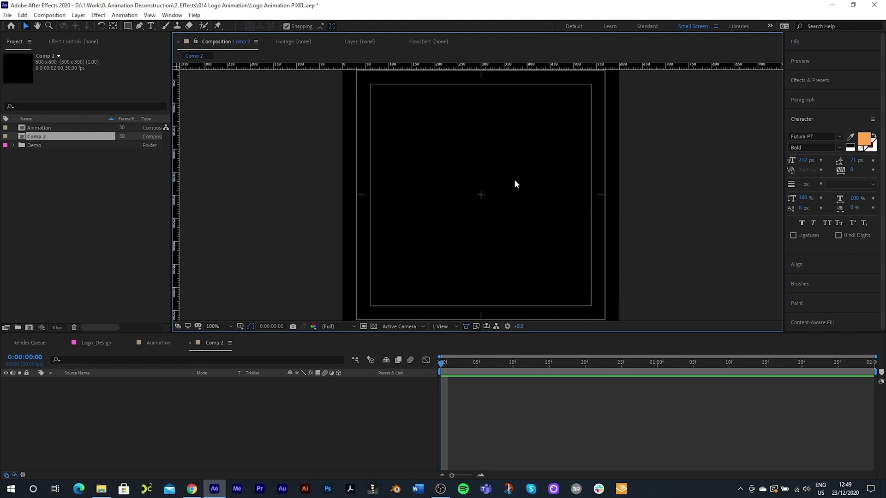
Draw a straight vertical Pen tool line from just above the composition centre up to the inner safe guide.
{"action": "left_click", "coordinate": [139, 27]}
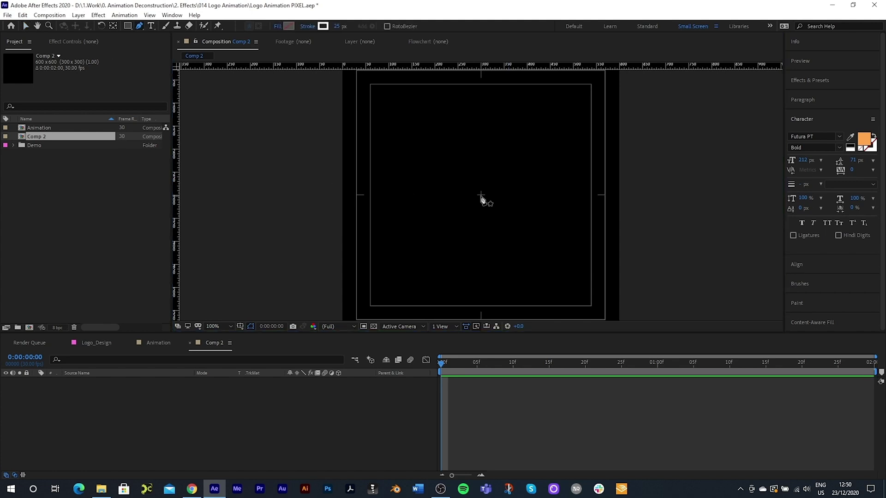
{"action": "left_click", "coordinate": [481, 169]}
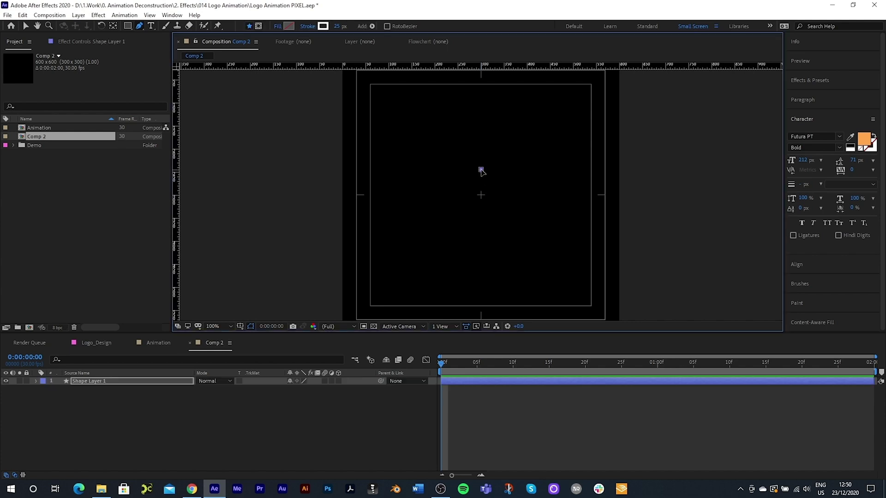
{"action": "left_click", "coordinate": [481, 85]}
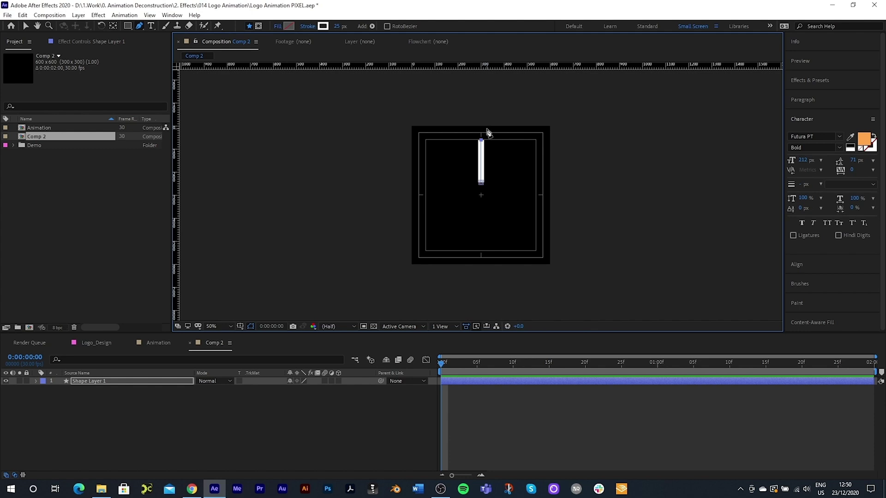
{"action": "key", "text": "v"}
Give the line no fill and a solid colour stroke 12 px wide.
{"action": "left_click", "coordinate": [351, 26]}
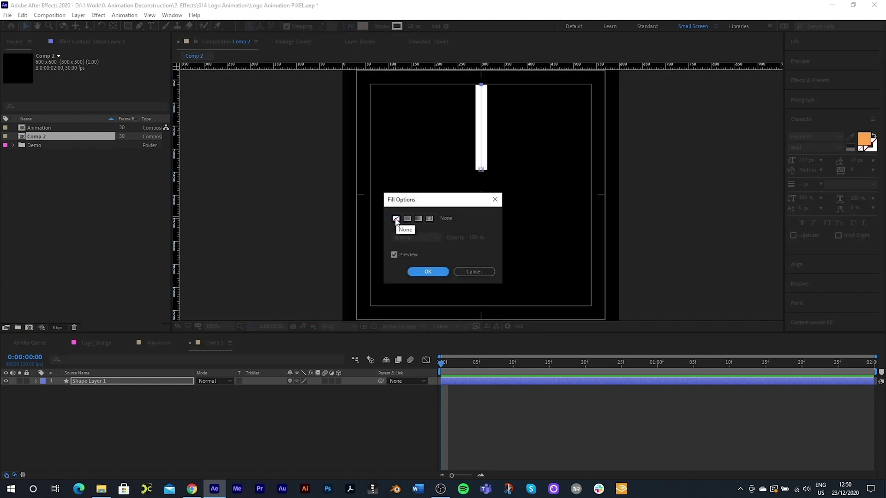
{"action": "left_click", "coordinate": [427, 273]}
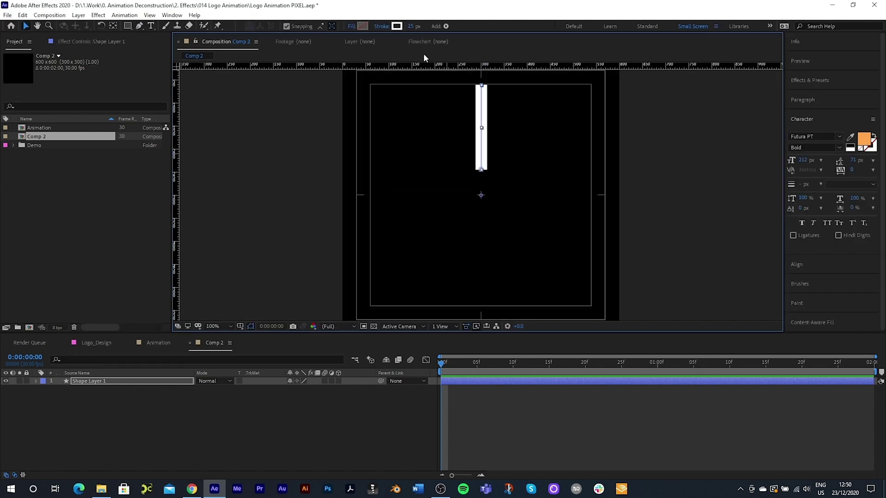
{"action": "left_click", "coordinate": [386, 27]}
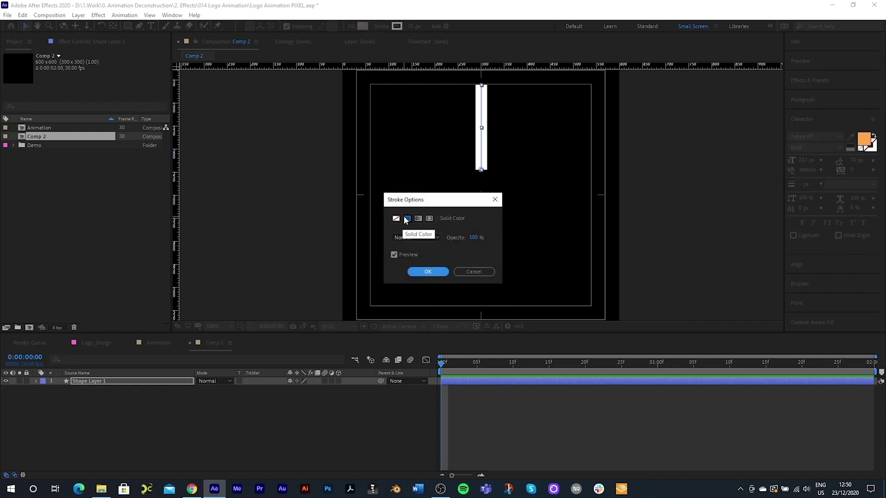
{"action": "left_click", "coordinate": [427, 272]}
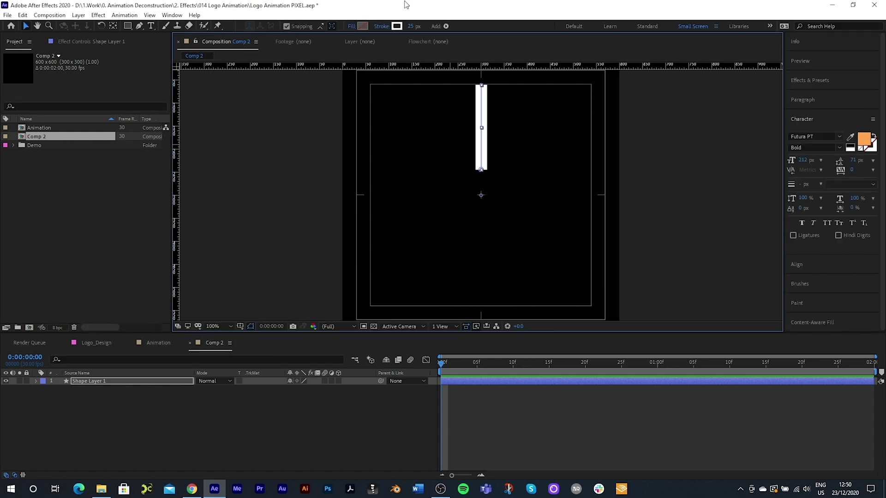
{"action": "left_click", "coordinate": [412, 26]}
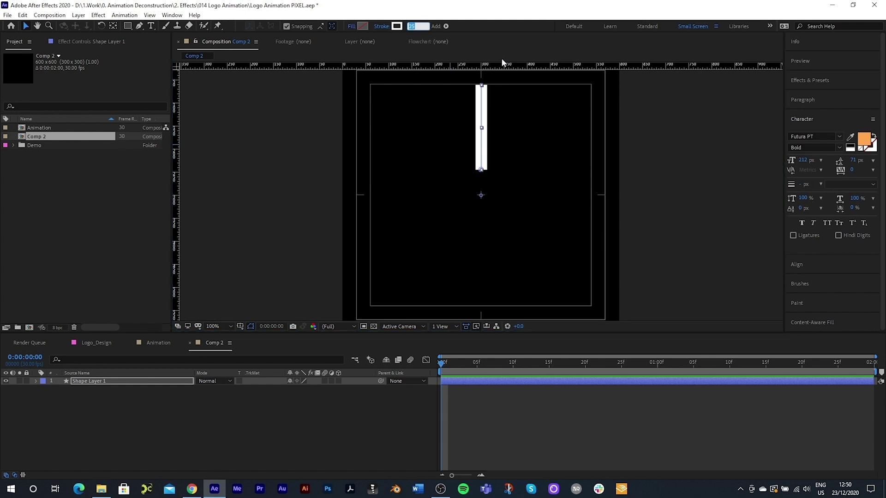
{"action": "type", "text": "12"}
{"action": "key", "text": "Return"}
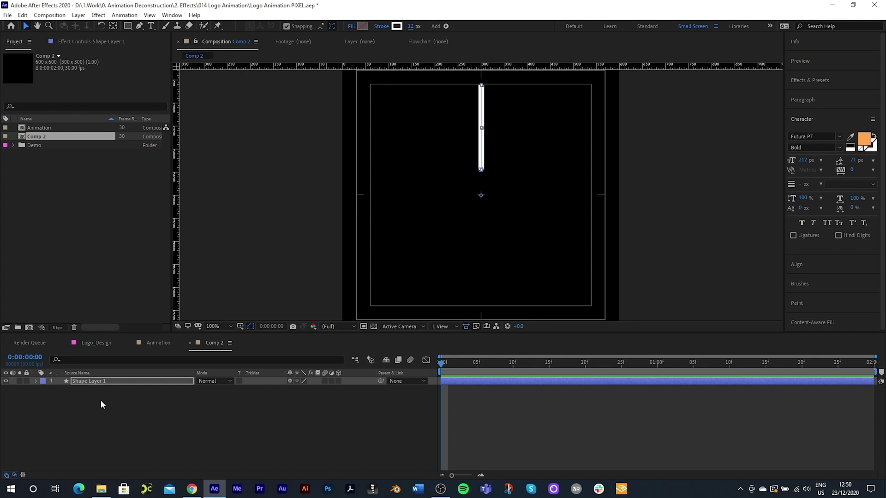
Reveal the modified properties of the line's shape layer and add a Repeater to its contents.
{"action": "left_click", "coordinate": [96, 383]}
{"action": "key", "text": "u"}
{"action": "key", "text": "u"}
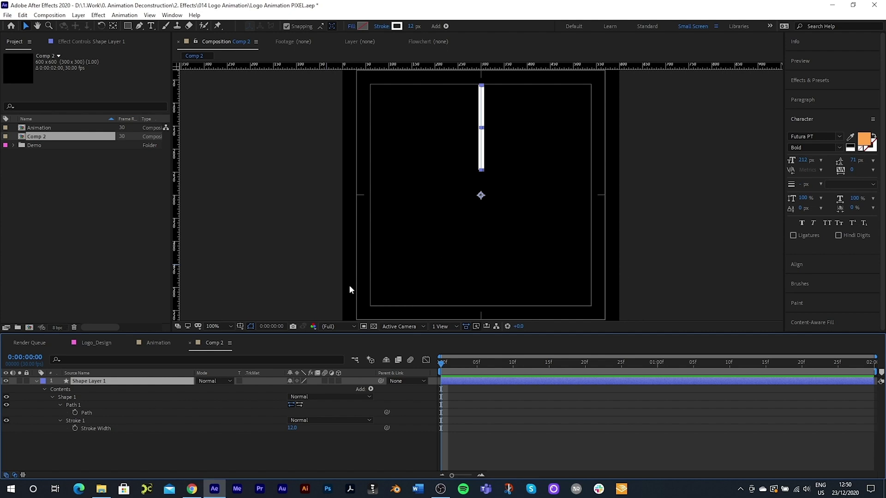
{"action": "left_click", "coordinate": [371, 390]}
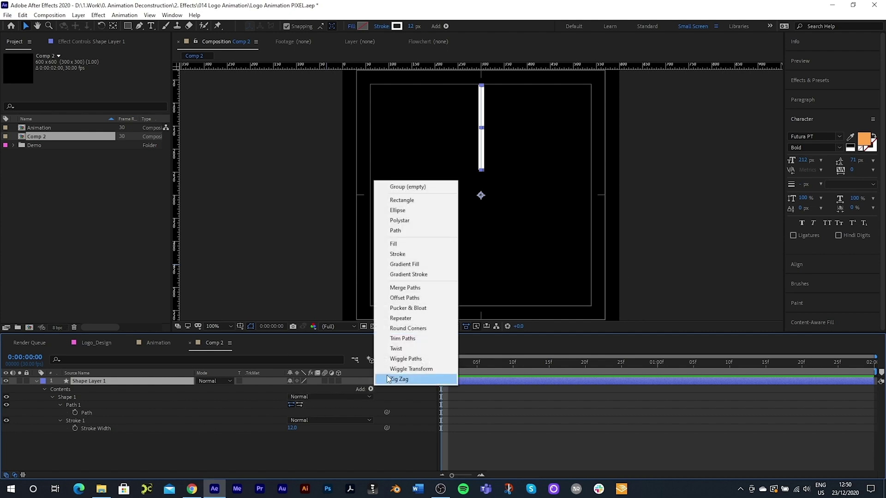
{"action": "left_click", "coordinate": [401, 318]}
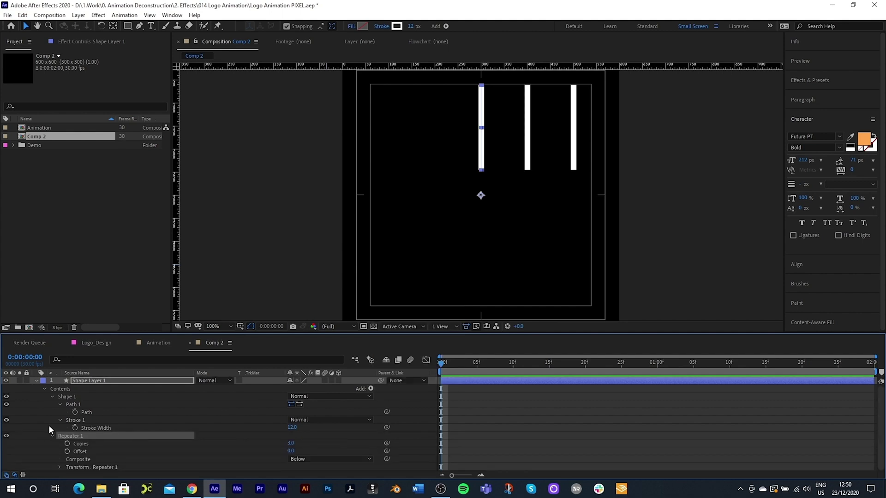
Set the horizontal position offset in the Repeater's transform to 0 so all copies share one spot.
{"action": "left_click", "coordinate": [60, 466]}
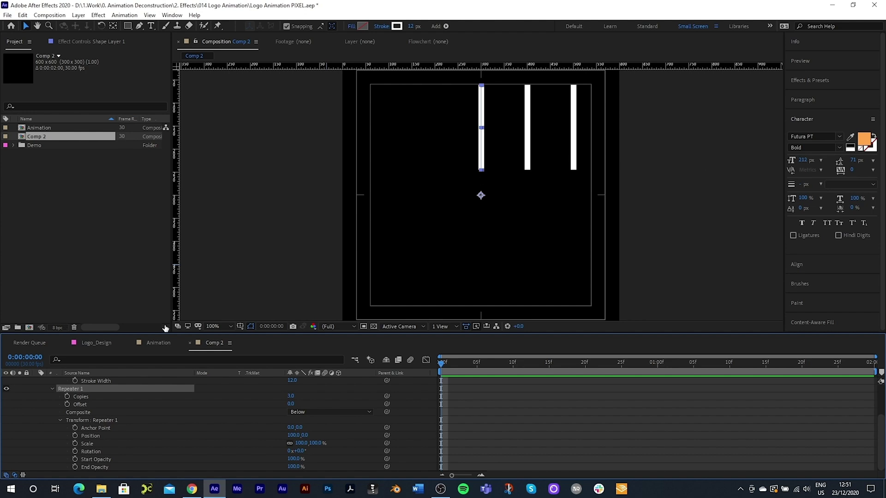
{"action": "left_click", "coordinate": [92, 436]}
{"action": "left_click_drag", "start_coordinate": [290, 435], "coordinate": [239, 436]}
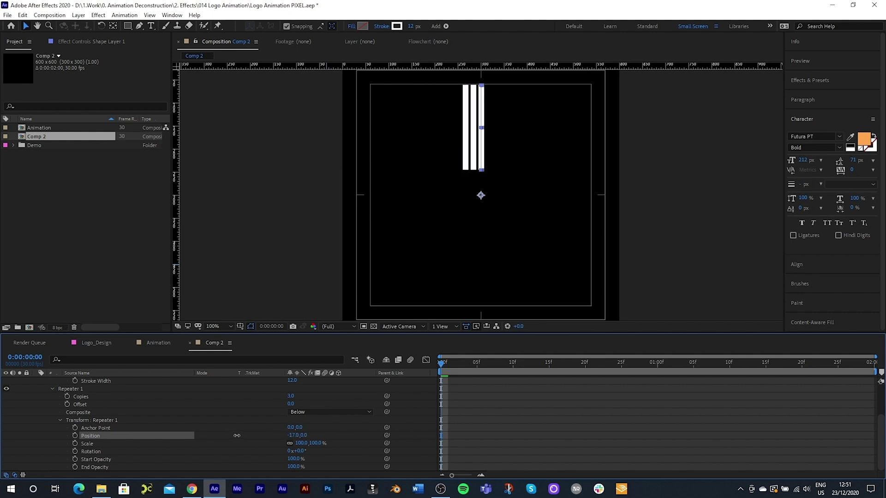
{"action": "left_click", "coordinate": [294, 435]}
{"action": "type", "text": "0"}
{"action": "key", "text": "Return"}
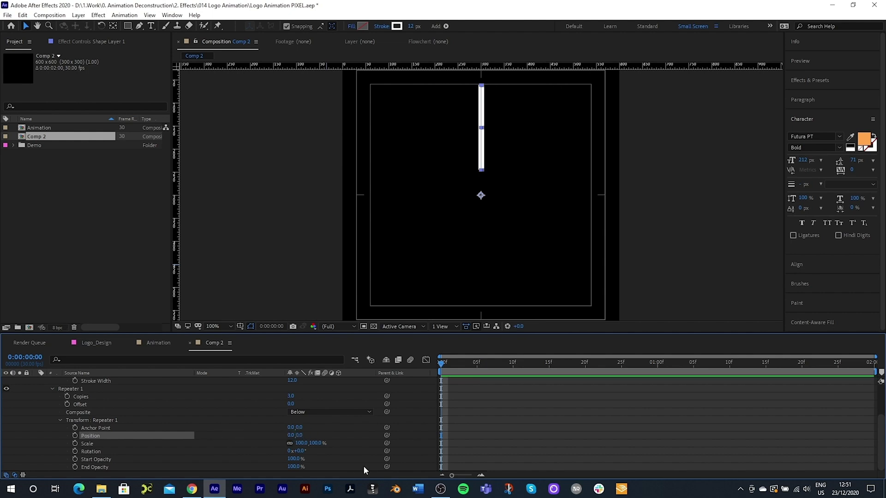
Set the Repeater to 5 copies with 72° rotation to spread the lines evenly around the centre.
{"action": "left_click", "coordinate": [290, 396]}
{"action": "key", "text": "Return"}
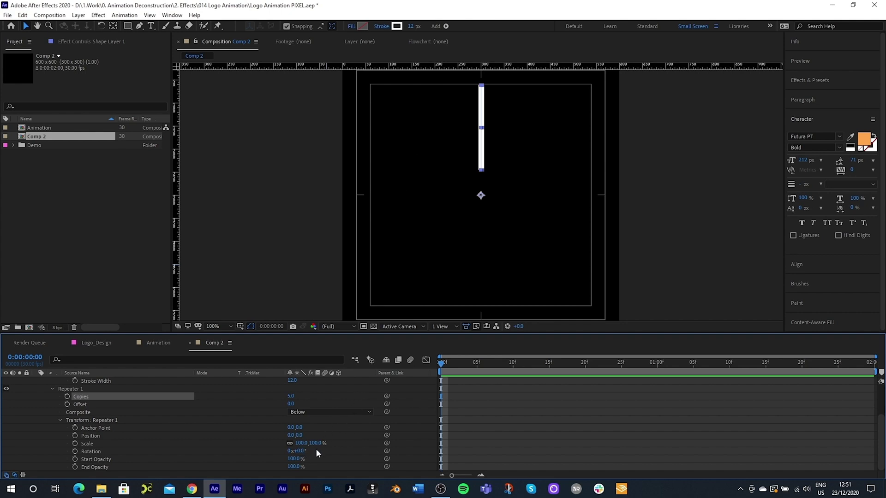
{"action": "left_click", "coordinate": [300, 451]}
{"action": "type", "text": "72"}
{"action": "key", "text": "Return"}
Collapse the Repeater, add Trim Paths to the shape layer and expand its properties.
{"action": "scroll", "coordinate": [74, 419], "scroll_direction": "up", "scroll_amount": 2}
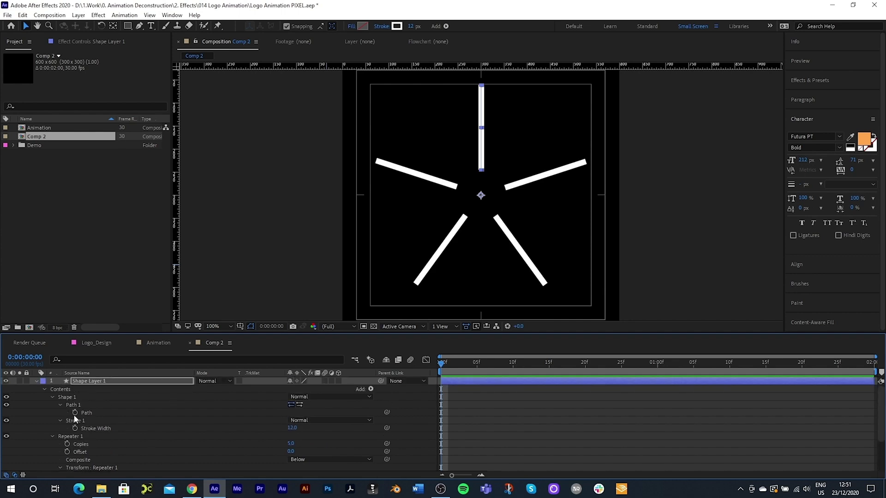
{"action": "left_click", "coordinate": [52, 436]}
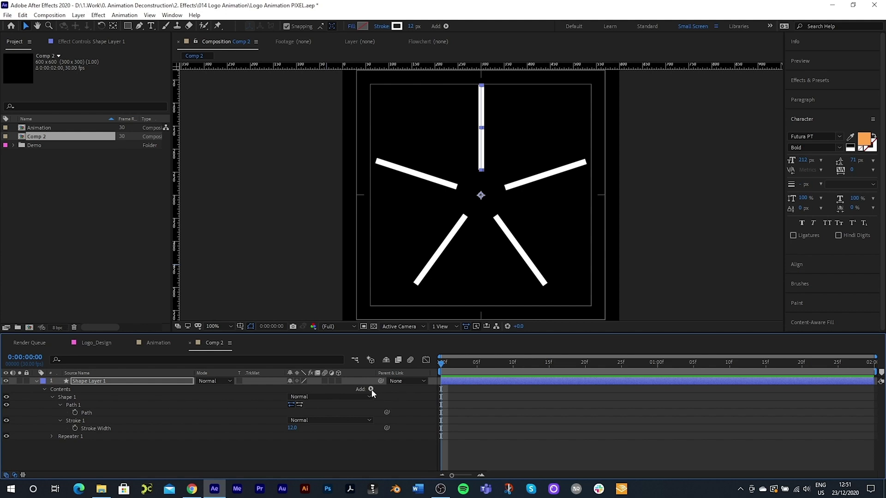
{"action": "left_click", "coordinate": [371, 390]}
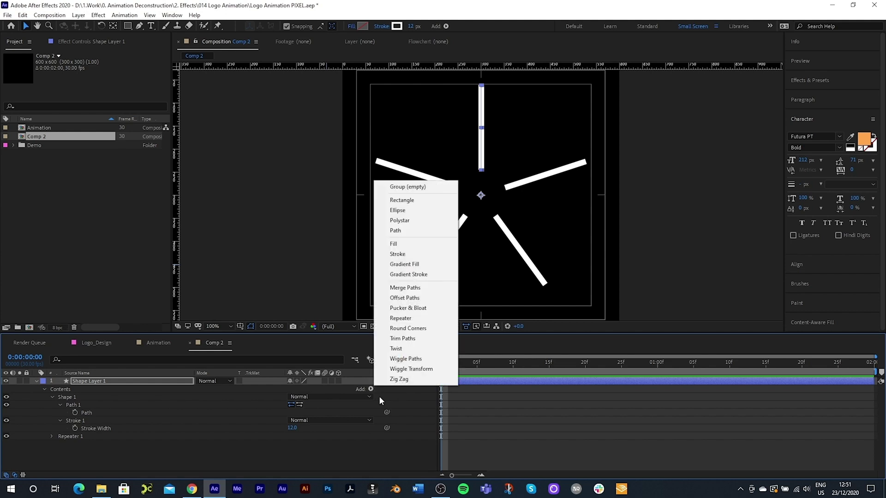
{"action": "left_click", "coordinate": [408, 342]}
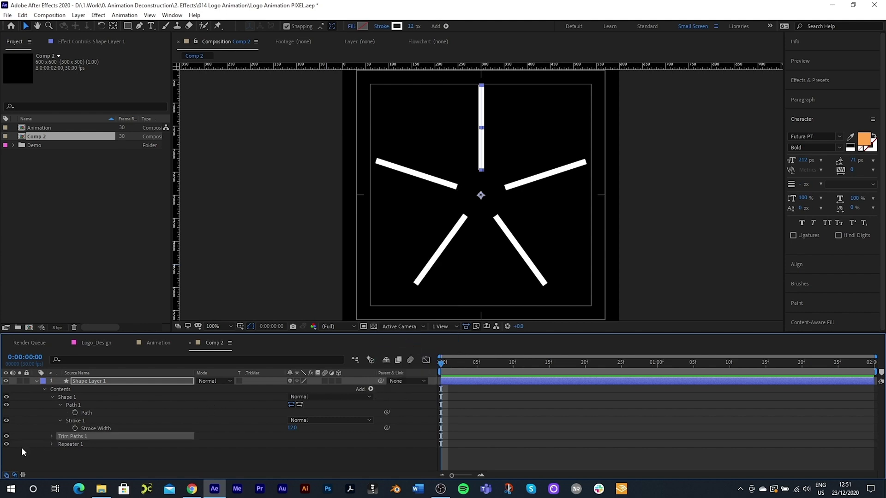
{"action": "left_click", "coordinate": [51, 437]}
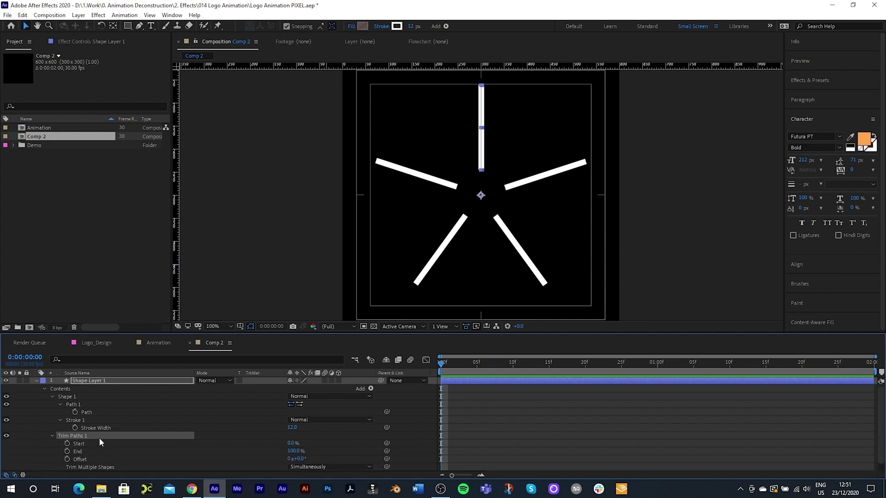
Keyframe the Trim Paths Start and End at the first frame with End at 0%, and move to 0:00:00:25.
{"action": "left_click", "coordinate": [68, 444]}
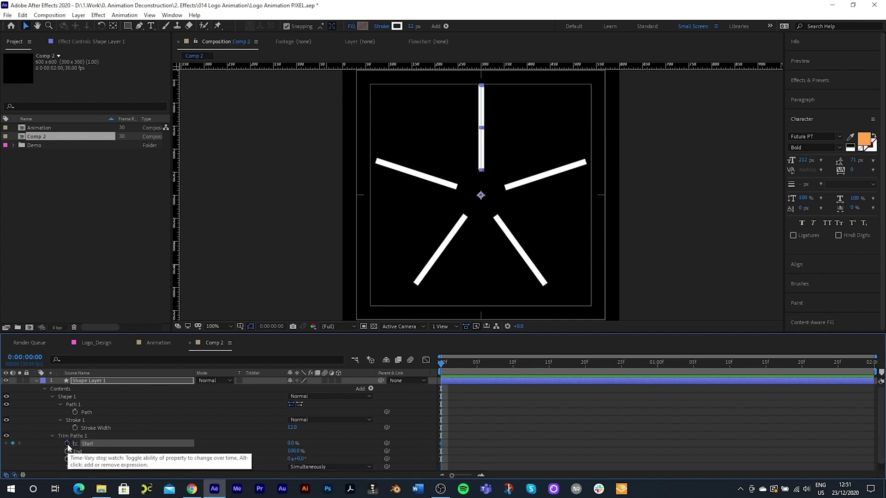
{"action": "left_click", "coordinate": [67, 452]}
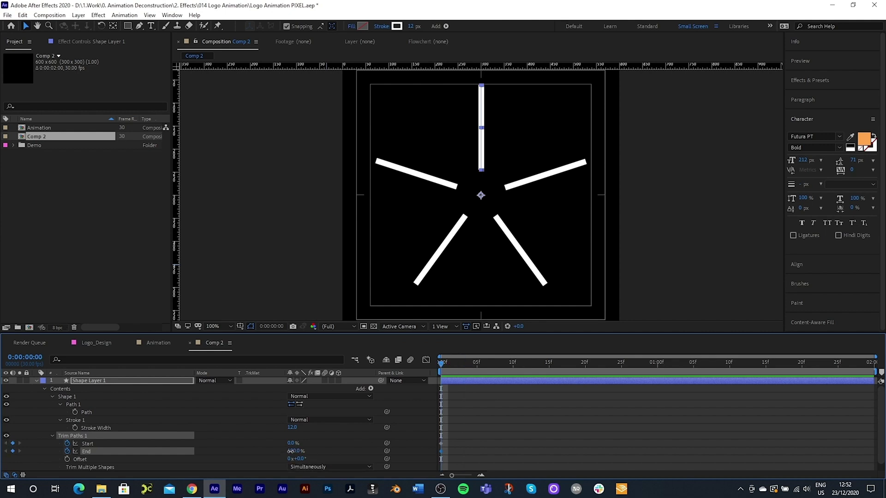
{"action": "left_click_drag", "start_coordinate": [291, 451], "coordinate": [214, 452]}
{"action": "left_click_drag", "start_coordinate": [443, 367], "coordinate": [621, 382]}
{"action": "left_click", "coordinate": [439, 446]}
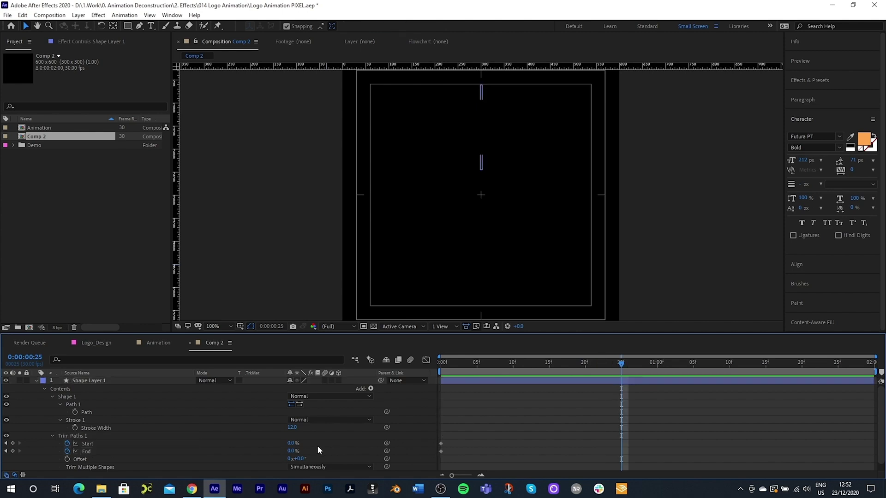
Set the Trim Paths End and Start to 100% at 0:00:00:25 and shift the Start keyframes four frames later.
{"action": "left_click_drag", "start_coordinate": [290, 451], "coordinate": [341, 451]}
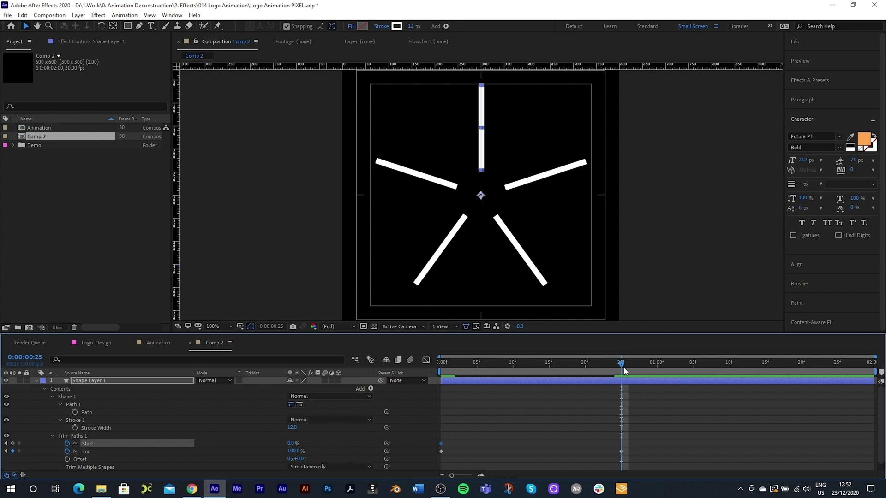
{"action": "left_click", "coordinate": [538, 424]}
{"action": "mouse_move", "coordinate": [293, 443]}
{"action": "left_mouse_down"}
{"action": "mouse_move", "coordinate": [658, 446]}
{"action": "mouse_move", "coordinate": [589, 436]}
{"action": "mouse_move", "coordinate": [441, 446]}
{"action": "mouse_move", "coordinate": [473, 450]}
{"action": "left_mouse_up"}
Apply Easy Ease to all Trim Paths keyframes, reshape their speed curves to peak early with a long slowdown, and preview the burst.
{"action": "left_click_drag", "start_coordinate": [670, 437], "coordinate": [428, 454]}
{"action": "key", "text": "F9"}
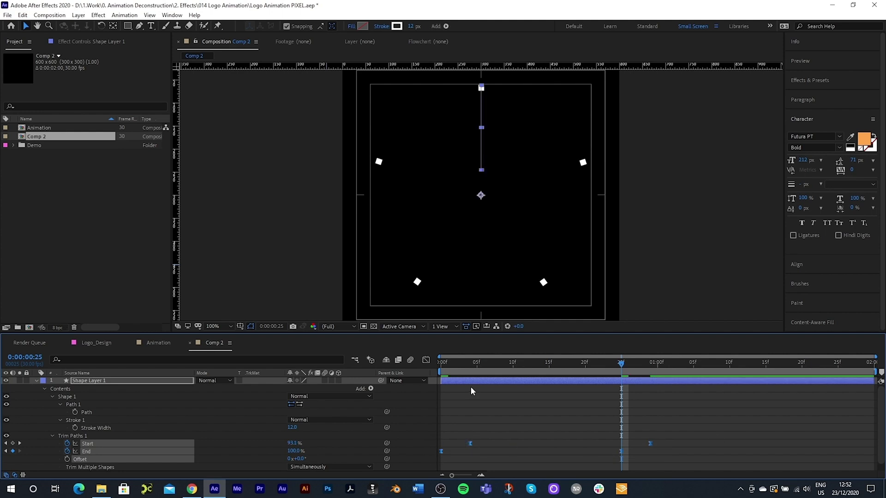
{"action": "left_click", "coordinate": [426, 360]}
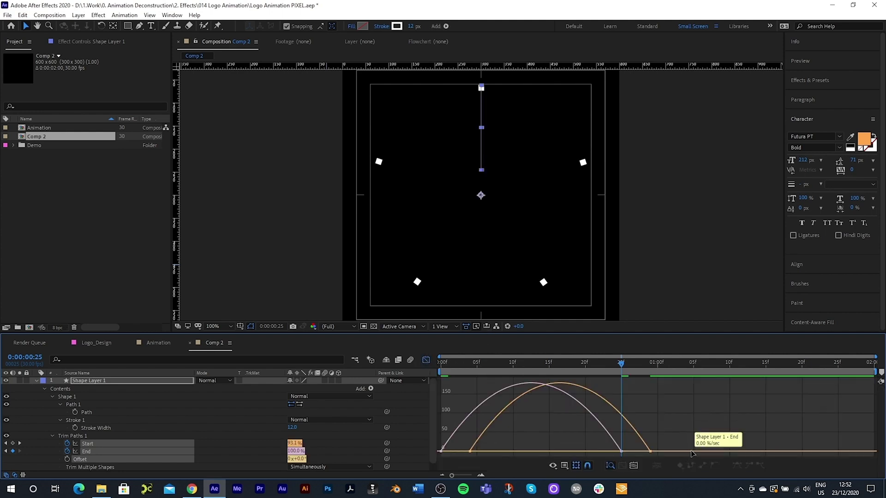
{"action": "left_click_drag", "start_coordinate": [688, 437], "coordinate": [514, 451]}
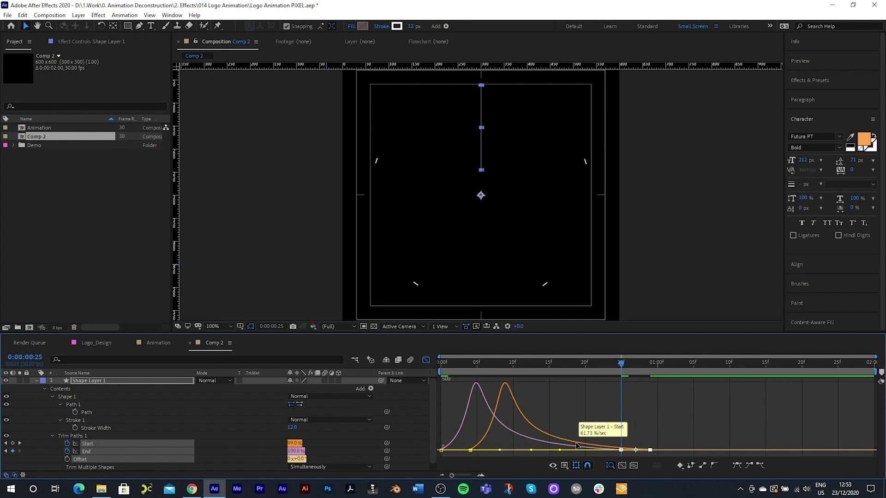
{"action": "key", "text": "Home"}
{"action": "key", "text": "space"}
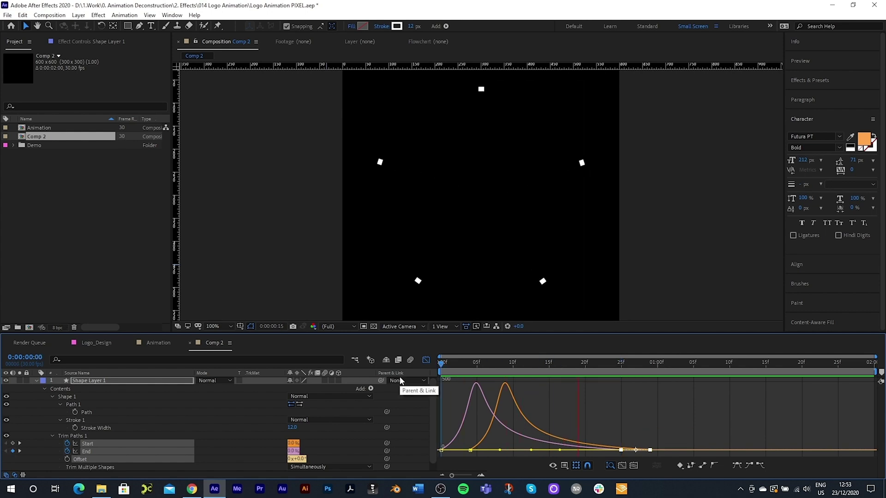
{"action": "key", "text": "space"}
{"action": "left_click", "coordinate": [426, 360]}
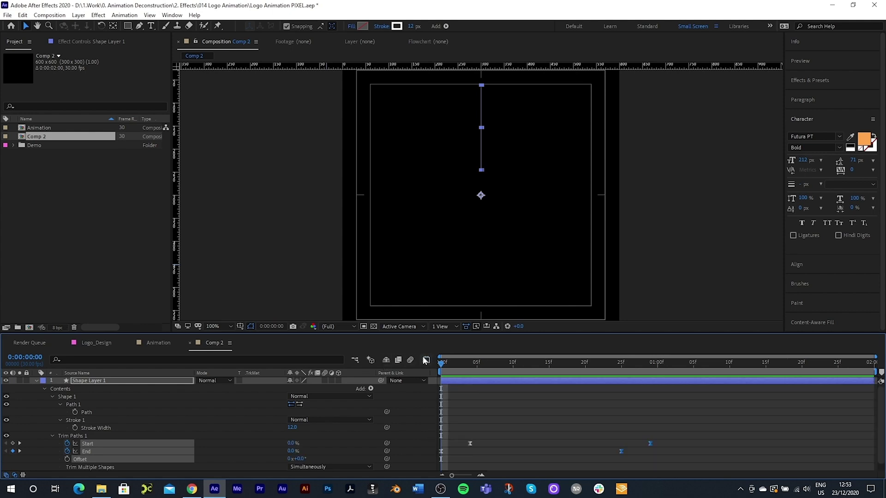
End the work area at 0:00:01:10 and trim the composition to it.
{"action": "key", "text": "F2"}
{"action": "mouse_move", "coordinate": [874, 374]}
{"action": "left_mouse_down"}
{"action": "mouse_move", "coordinate": [708, 374]}
{"action": "mouse_move", "coordinate": [693, 399]}
{"action": "mouse_move", "coordinate": [731, 396]}
{"action": "left_mouse_up"}
{"action": "right_click", "coordinate": [682, 371]}
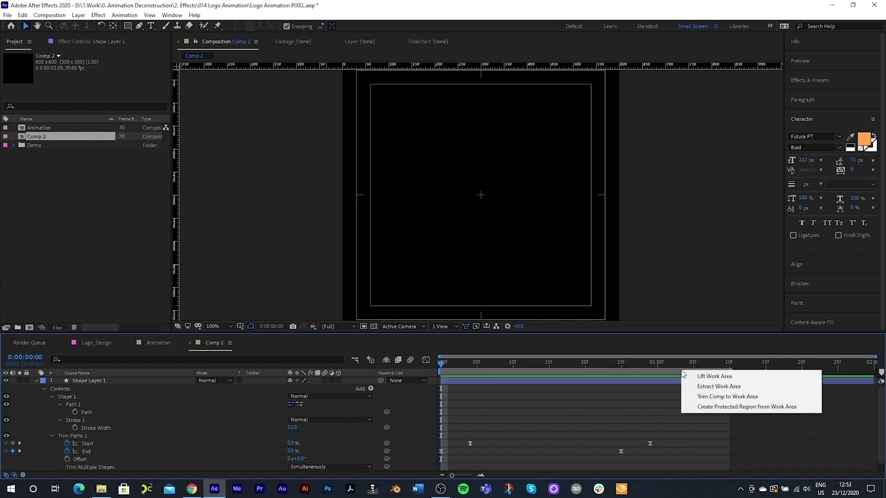
{"action": "left_click", "coordinate": [712, 397]}
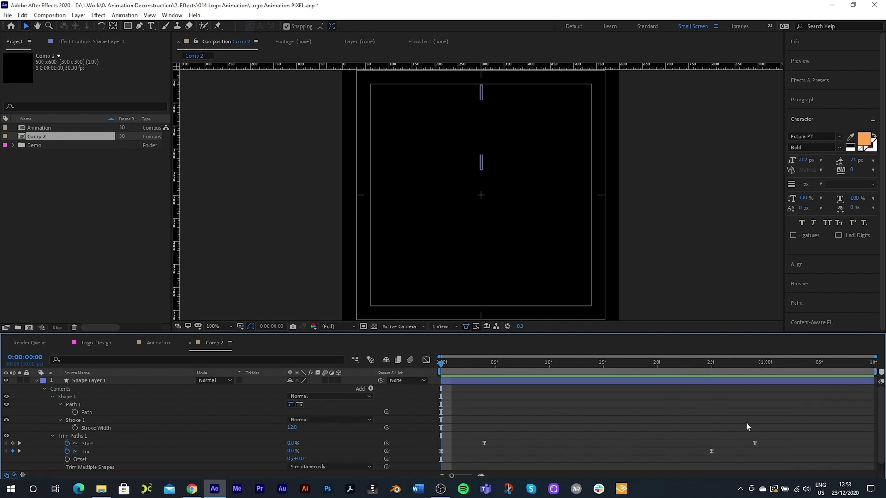
Rename the Comp 2 composition as Element 1.
{"action": "left_click", "coordinate": [167, 205]}
{"action": "key", "text": "Return"}
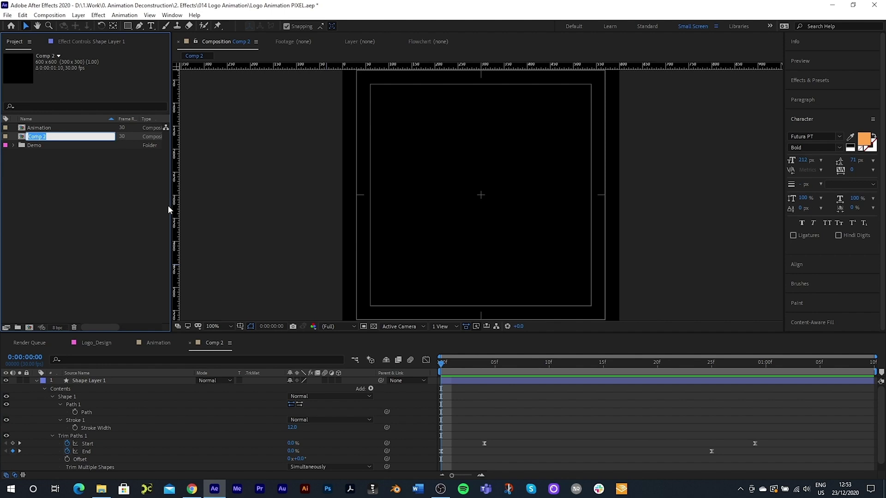
{"action": "type", "text": "Element 1"}
{"action": "key", "text": "Return"}
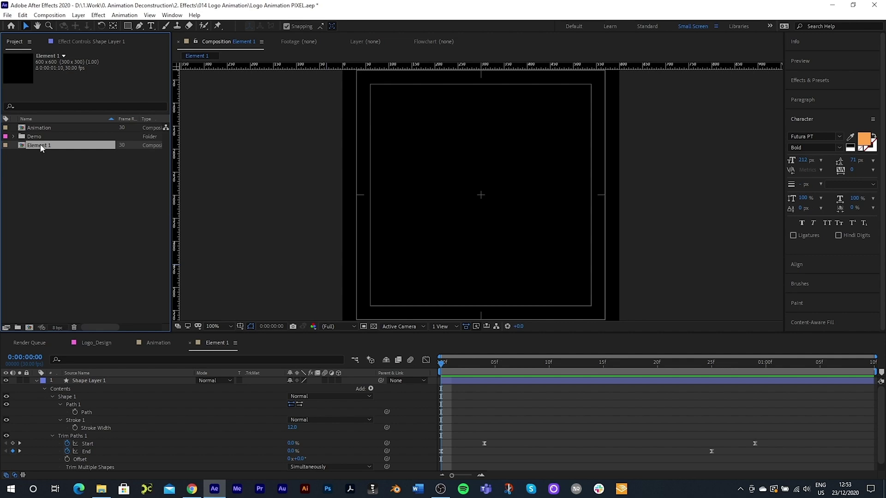
Duplicate the Element 1 composition, open the copy and reveal the modified properties of Shape Layer 1.
{"action": "key", "text": "ctrl+d"}
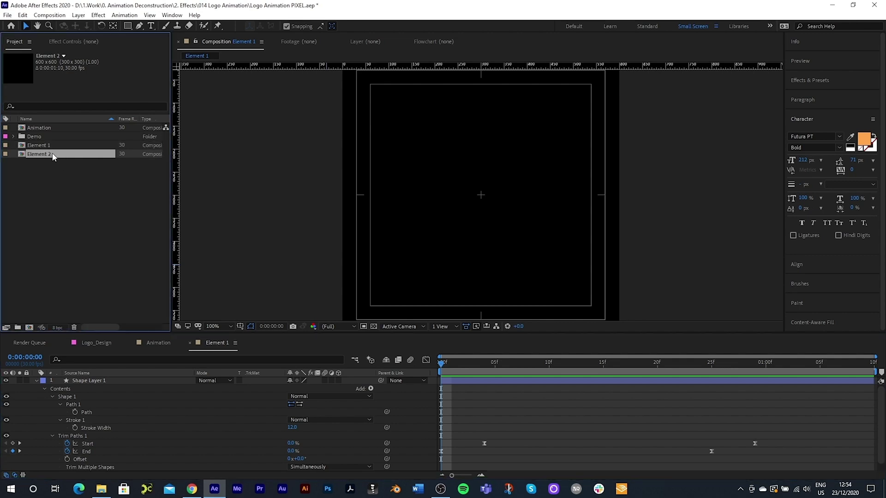
{"action": "double_click", "coordinate": [52, 154]}
{"action": "left_click", "coordinate": [78, 381]}
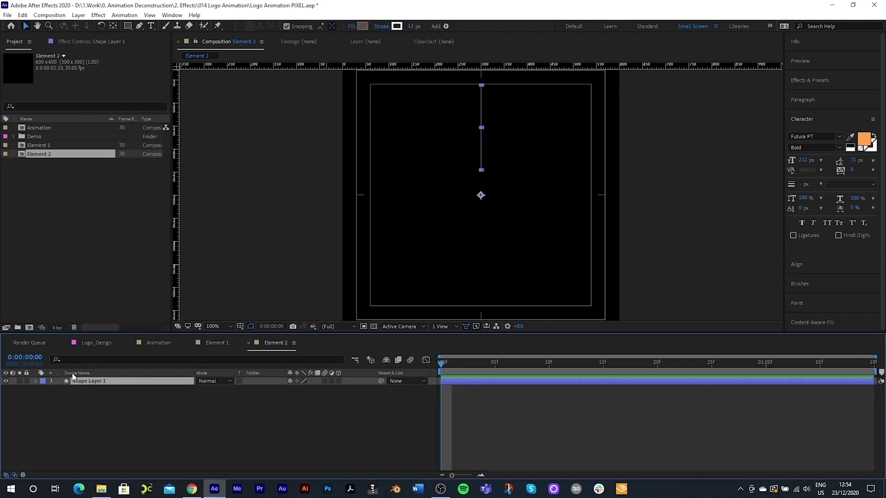
{"action": "key", "text": "u"}
{"action": "key", "text": "u"}
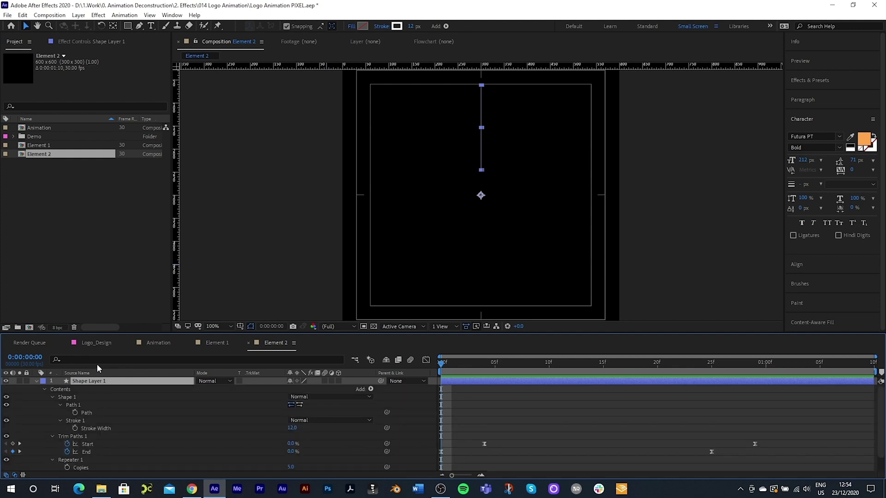
Set the Repeater to 6 copies with 60° rotation and scrub the timeline to check the burst.
{"action": "scroll", "coordinate": [99, 405], "scroll_direction": "down", "scroll_amount": 1}
{"action": "left_click_drag", "start_coordinate": [440, 366], "coordinate": [529, 374]}
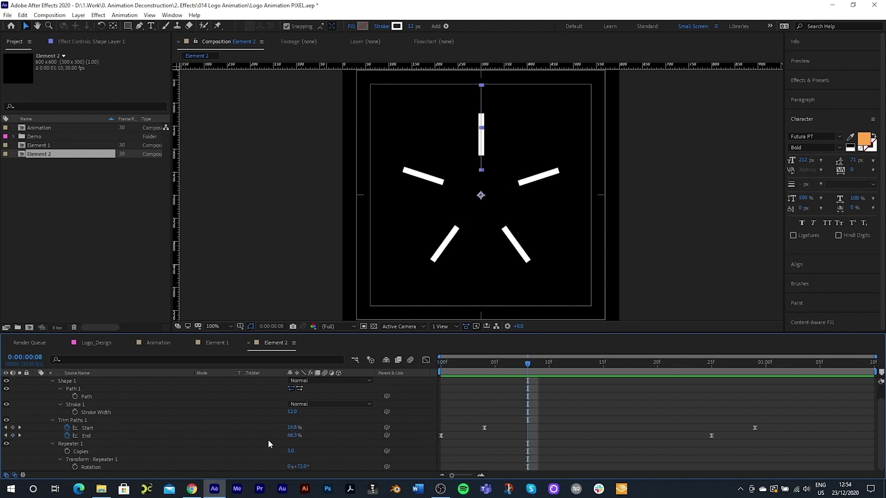
{"action": "left_click", "coordinate": [292, 451]}
{"action": "type", "text": "6"}
{"action": "key", "text": "Return"}
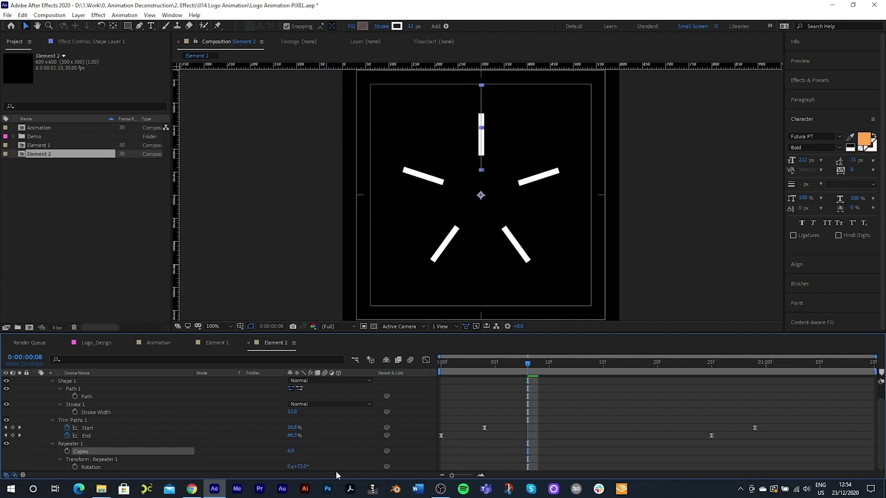
{"action": "left_click", "coordinate": [298, 467]}
{"action": "type", "text": "60"}
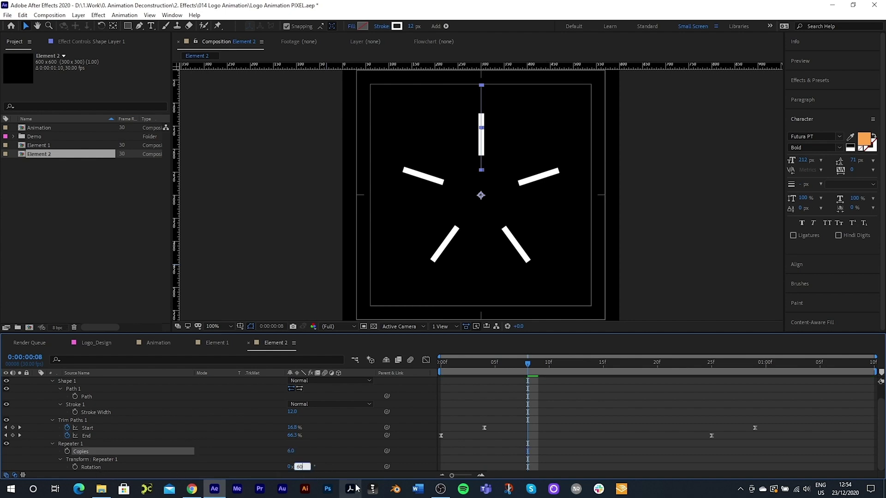
{"action": "key", "text": "Return"}
{"action": "left_click", "coordinate": [507, 369]}
{"action": "left_click_drag", "start_coordinate": [508, 369], "coordinate": [560, 370]}
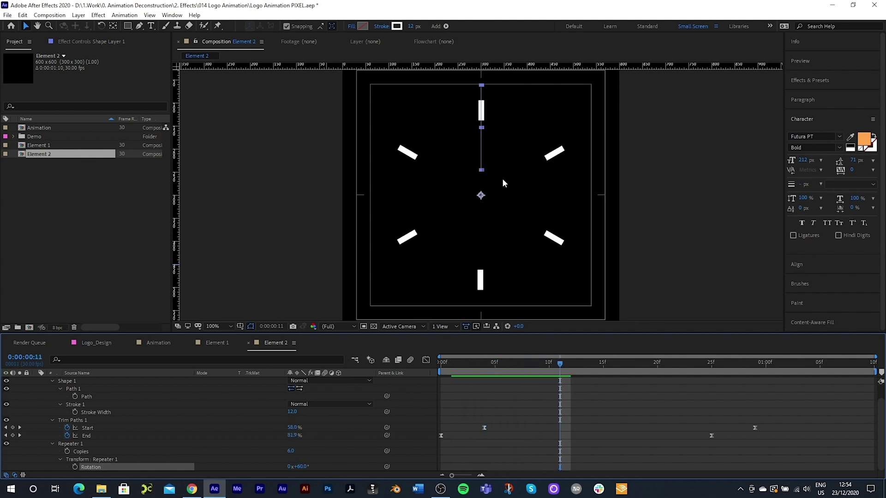
Collapse and deselect Shape Layer 1, and add a composition-sized ellipse on a new shape layer with the Ellipse tool.
{"action": "key", "text": "ctrl+a"}
{"action": "key", "text": "u"}
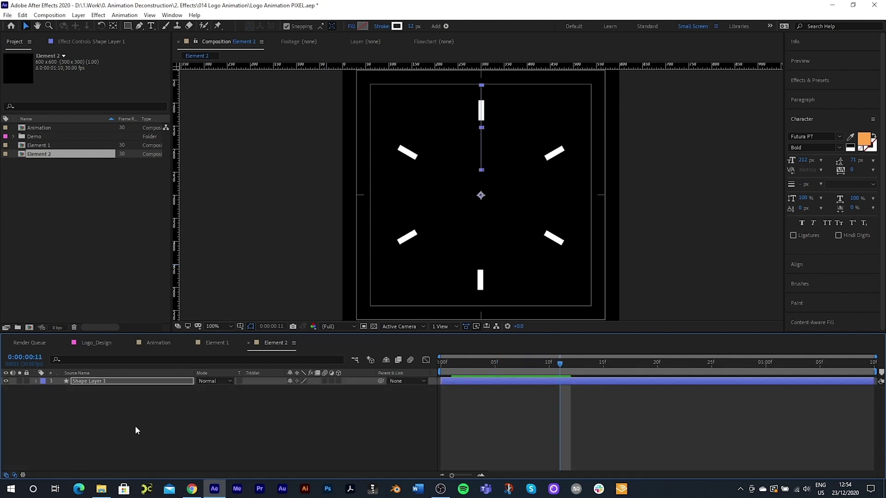
{"action": "left_click", "coordinate": [85, 411]}
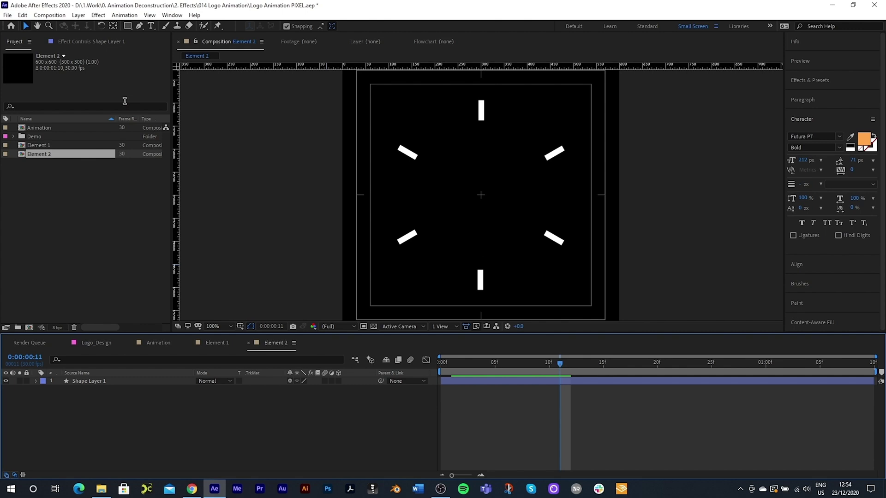
{"action": "left_click", "coordinate": [128, 26]}
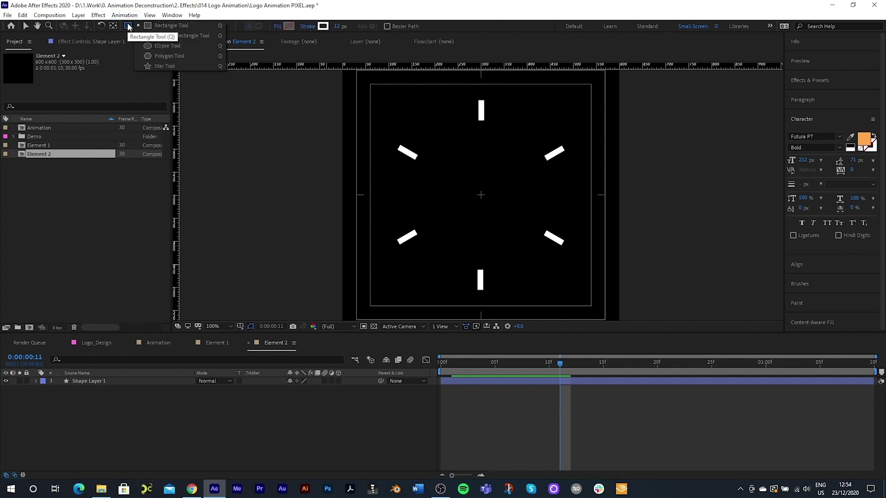
{"action": "left_click", "coordinate": [165, 46]}
{"action": "double_click", "coordinate": [128, 26]}
{"action": "key", "text": "v"}
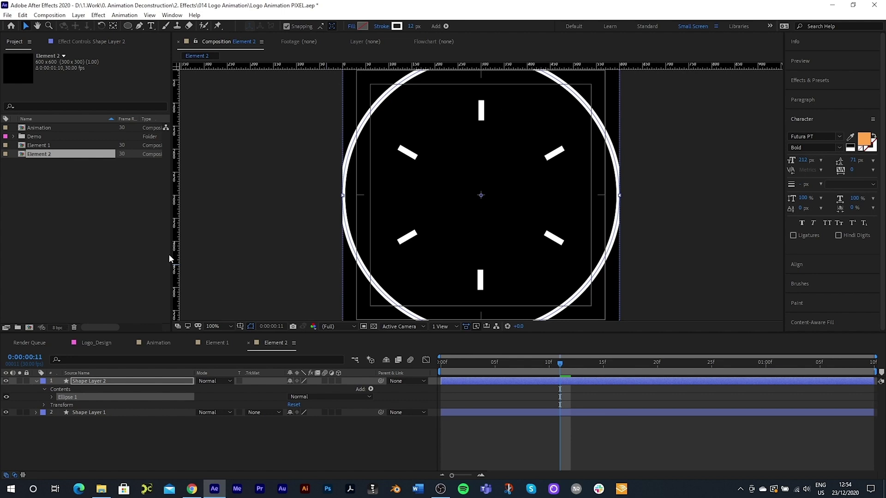
Reveal the ellipse's modified properties and set its Size to 270 by 270.
{"action": "key", "text": "u"}
{"action": "key", "text": "u"}
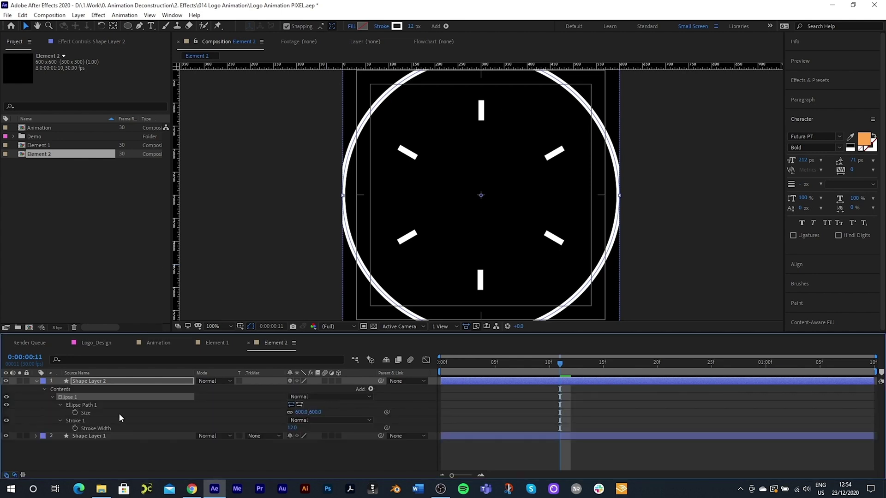
{"action": "left_click", "coordinate": [302, 412]}
{"action": "type", "text": "270"}
{"action": "key", "text": "Return"}
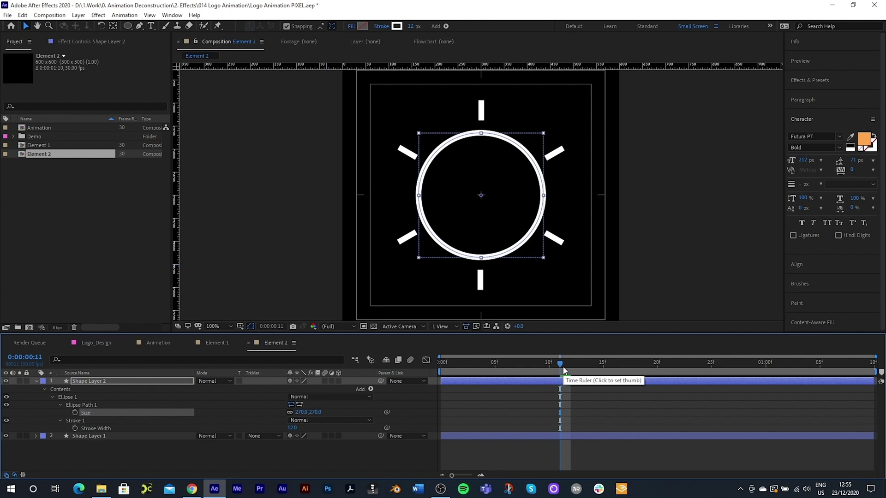
Keyframe the ellipse's Size and Stroke Width at 0:00:01:02 and at the first frame, with Size 0 at the start.
{"action": "mouse_move", "coordinate": [564, 371]}
{"action": "left_mouse_down"}
{"action": "mouse_move", "coordinate": [530, 366]}
{"action": "mouse_move", "coordinate": [556, 367]}
{"action": "left_mouse_up"}
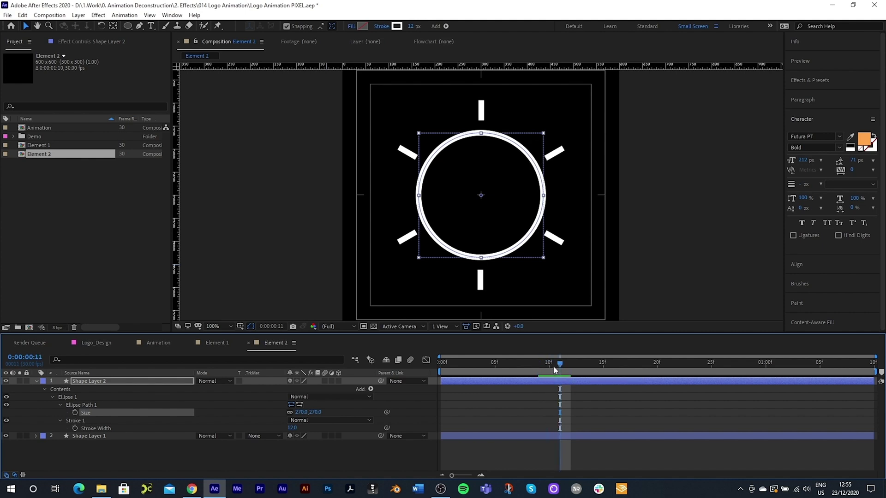
{"action": "left_click_drag", "start_coordinate": [559, 368], "coordinate": [784, 384]}
{"action": "left_click", "coordinate": [75, 413]}
{"action": "left_click", "coordinate": [75, 428]}
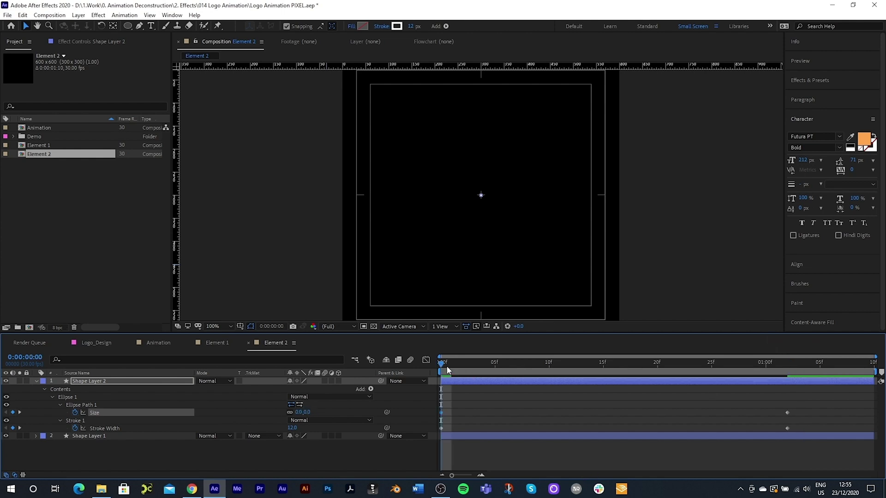
{"action": "mouse_move", "coordinate": [448, 370]}
{"action": "left_mouse_down"}
{"action": "mouse_move", "coordinate": [564, 374]}
{"action": "mouse_move", "coordinate": [449, 370]}
{"action": "left_mouse_up"}
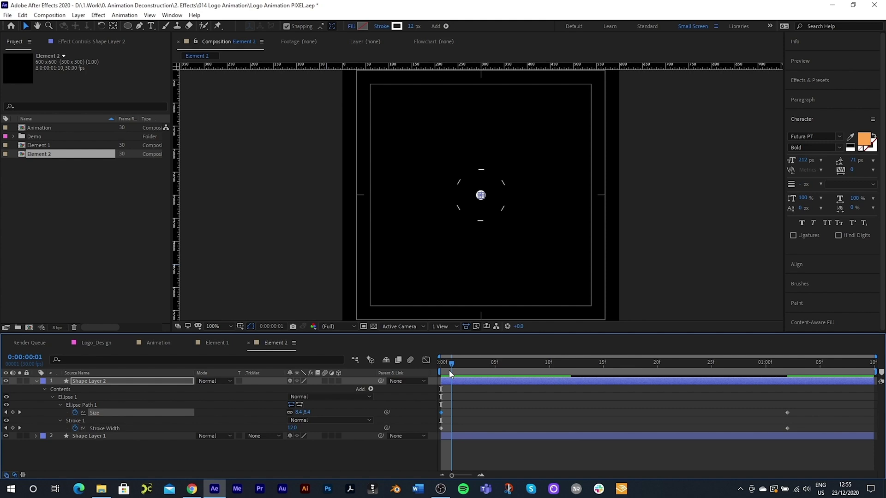
{"action": "key", "text": "space"}
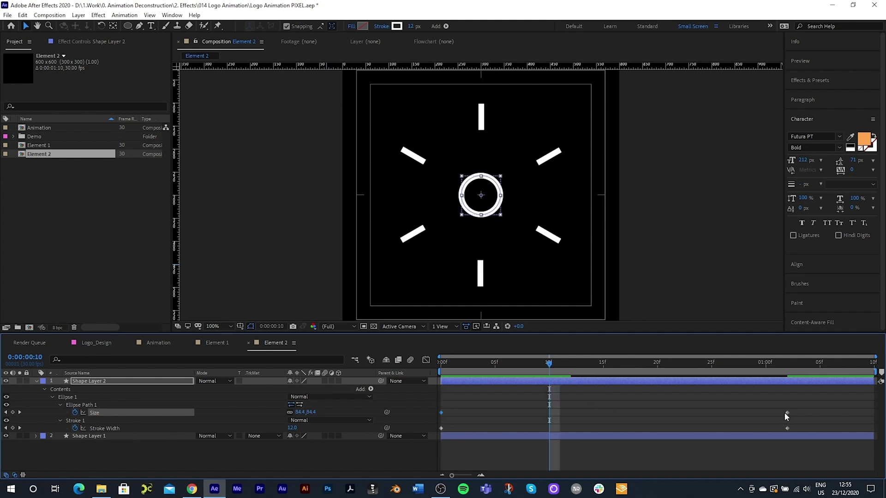
Keyframe the ellipse's Stroke Width at 57 at 0:00:00:10 and at 0 on the first frame and at 0:00:01:02.
{"action": "left_click_drag", "start_coordinate": [292, 427], "coordinate": [310, 420]}
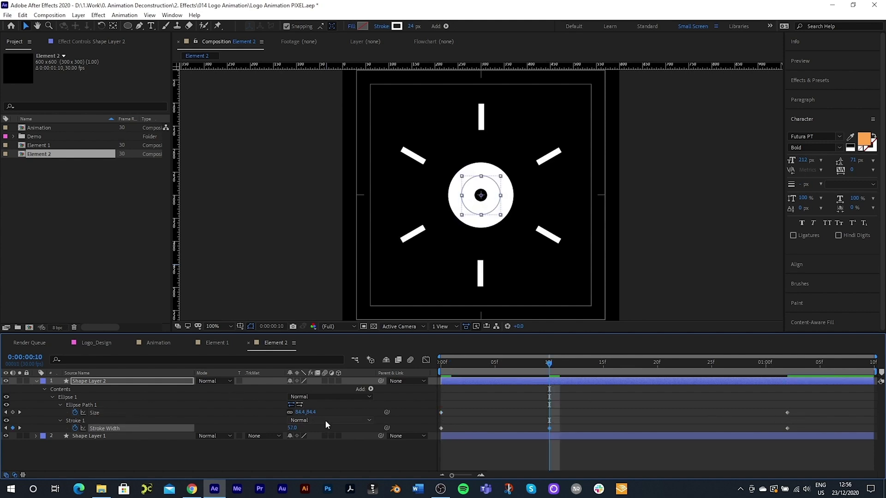
{"action": "left_click_drag", "start_coordinate": [550, 367], "coordinate": [424, 373]}
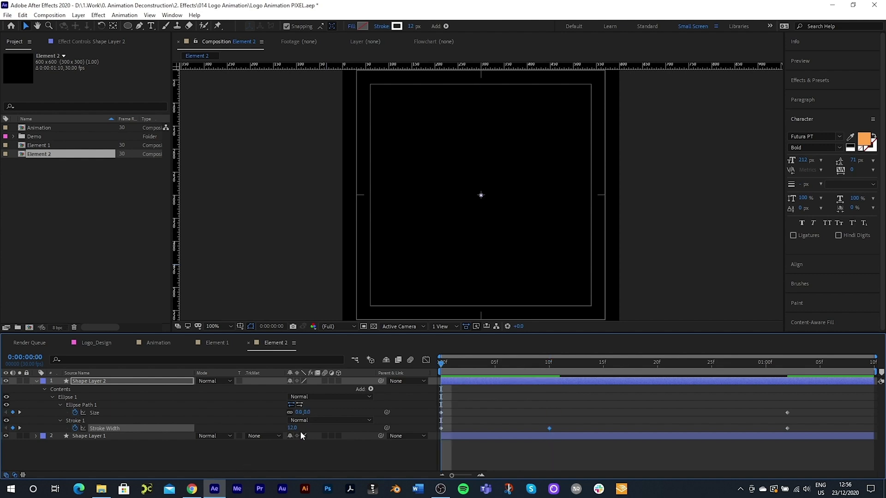
{"action": "mouse_move", "coordinate": [441, 362]}
{"action": "left_mouse_down"}
{"action": "mouse_move", "coordinate": [801, 427]}
{"action": "mouse_move", "coordinate": [786, 433]}
{"action": "left_mouse_up"}
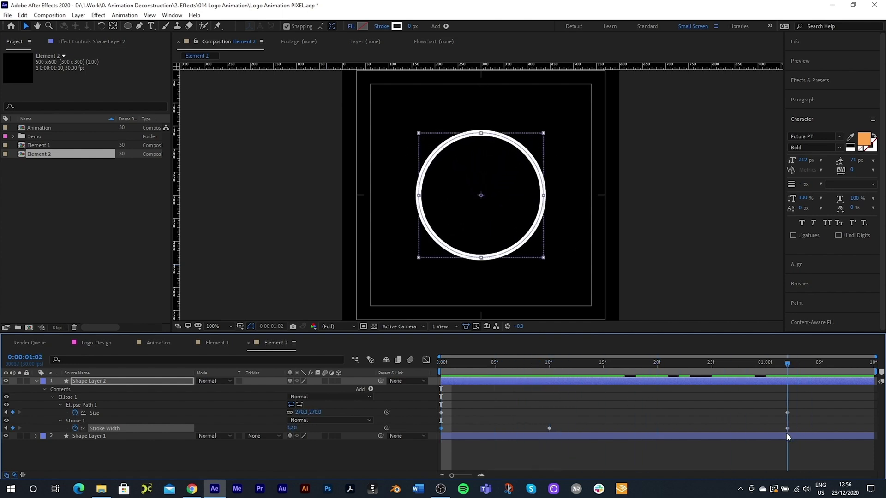
{"action": "left_click", "coordinate": [291, 428]}
{"action": "type", "text": "0"}
{"action": "key", "text": "Return"}
{"action": "key", "text": "space"}
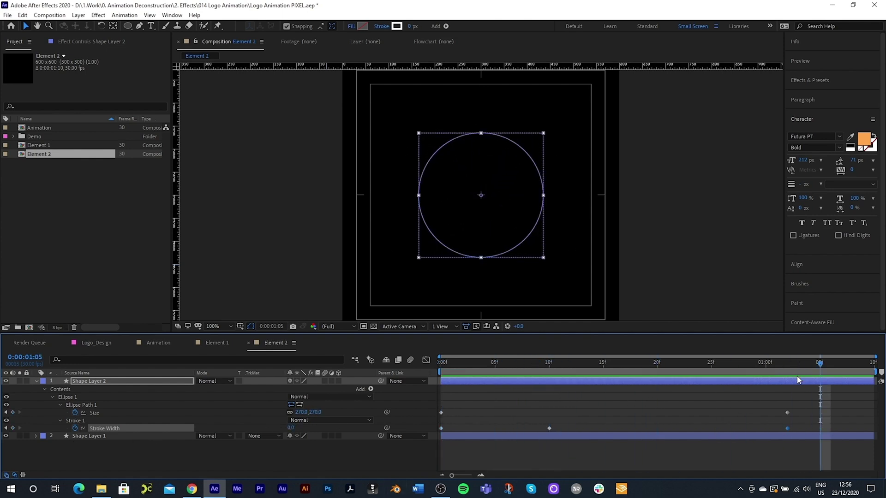
Apply Easy Ease to all Size and Stroke Width keyframes, reshape their speed curves for a longer final slowdown, and preview the ring.
{"action": "mouse_move", "coordinate": [806, 412]}
{"action": "left_mouse_down"}
{"action": "mouse_move", "coordinate": [364, 442]}
{"action": "mouse_move", "coordinate": [415, 431]}
{"action": "left_mouse_up"}
{"action": "key", "text": "F9"}
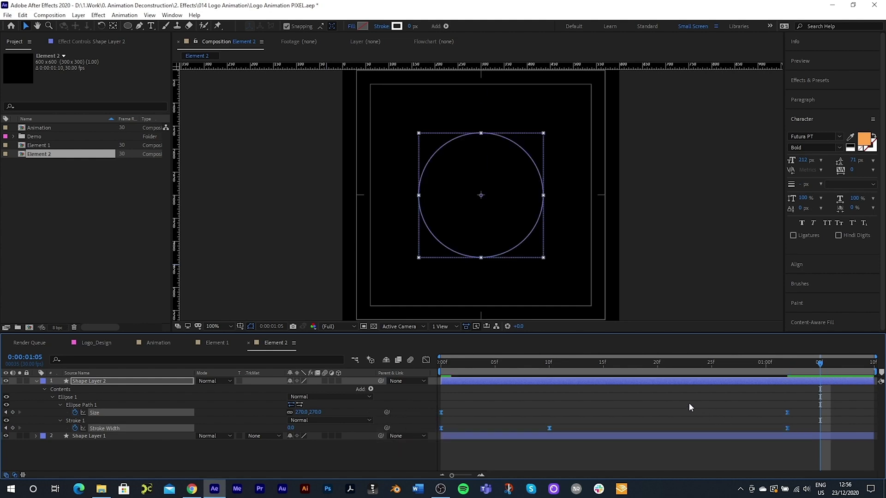
{"action": "left_click", "coordinate": [426, 359]}
{"action": "left_click_drag", "start_coordinate": [730, 436], "coordinate": [650, 438]}
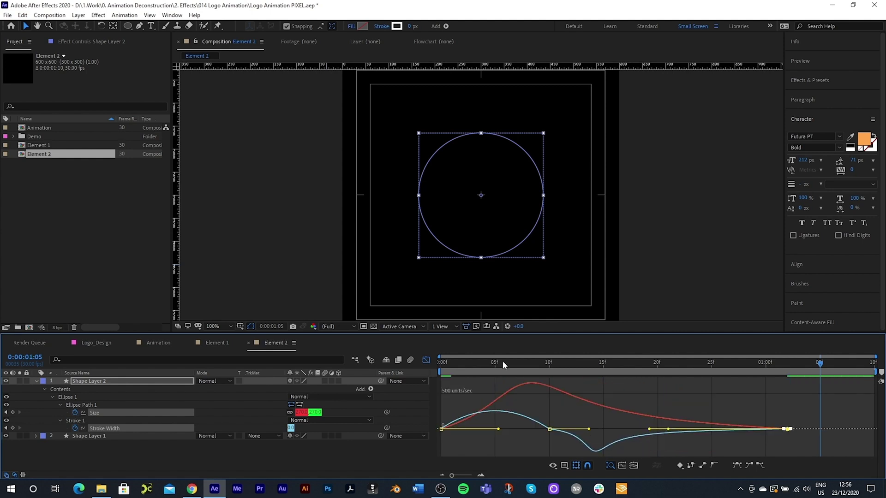
{"action": "key", "text": "space"}
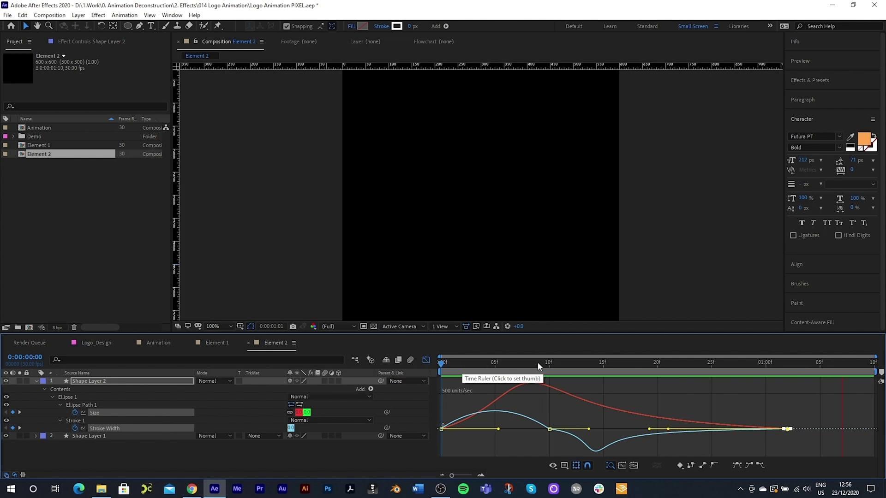
{"action": "left_click", "coordinate": [426, 360]}
{"action": "left_click_drag", "start_coordinate": [444, 366], "coordinate": [461, 375]}
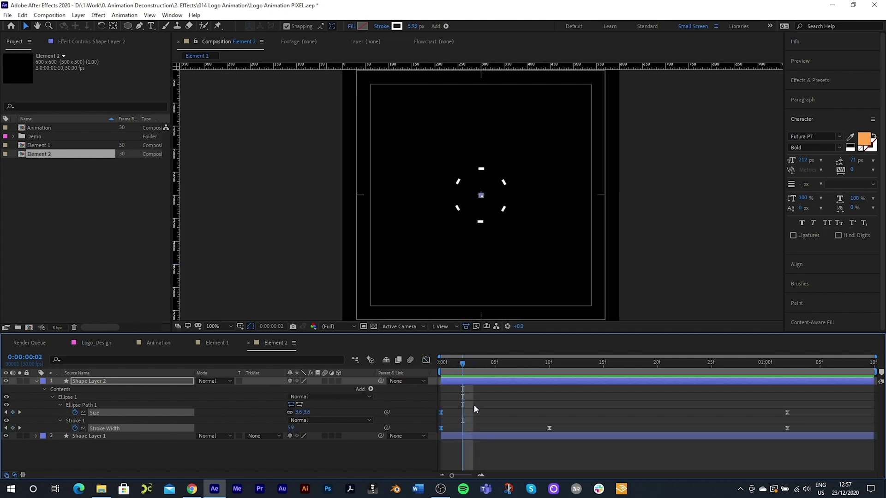
Shift the ring's starting Size and Stroke Width keyframes to 0:00:00:03 and preview the timing against the line burst.
{"action": "left_click_drag", "start_coordinate": [441, 428], "coordinate": [460, 428]}
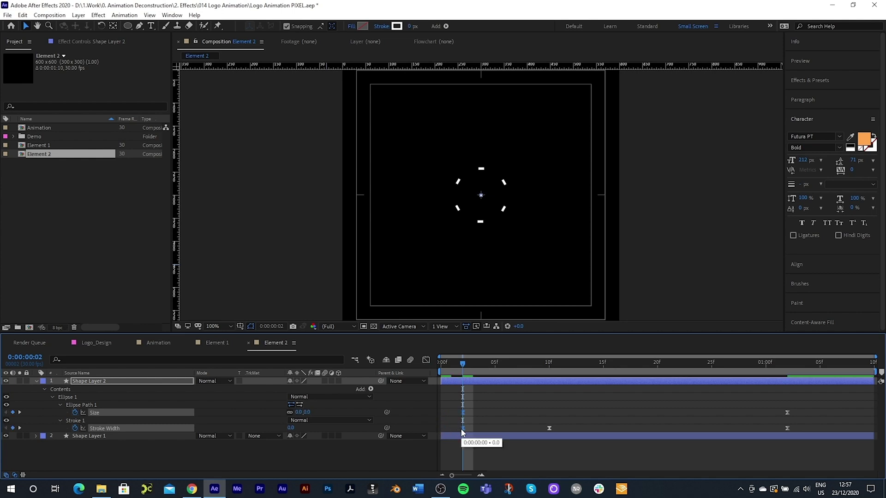
{"action": "left_click_drag", "start_coordinate": [462, 364], "coordinate": [473, 364]}
{"action": "left_click_drag", "start_coordinate": [462, 412], "coordinate": [472, 412]}
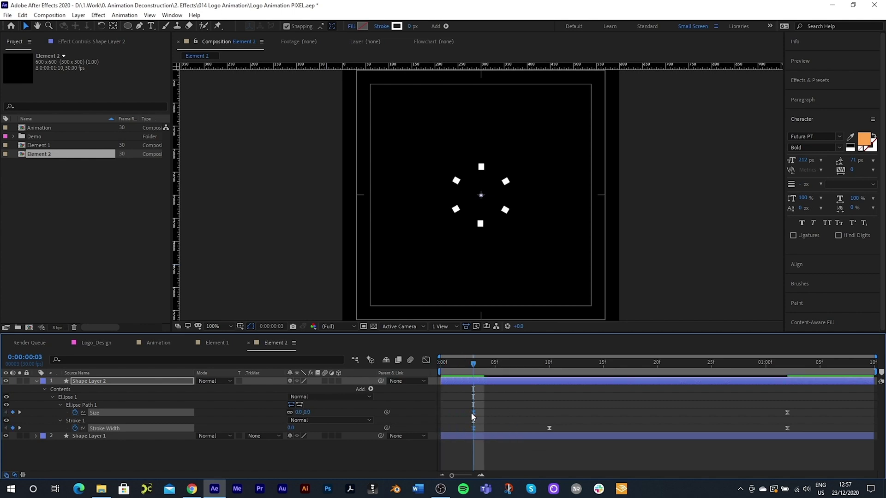
{"action": "key", "text": "Home"}
{"action": "key", "text": "space"}
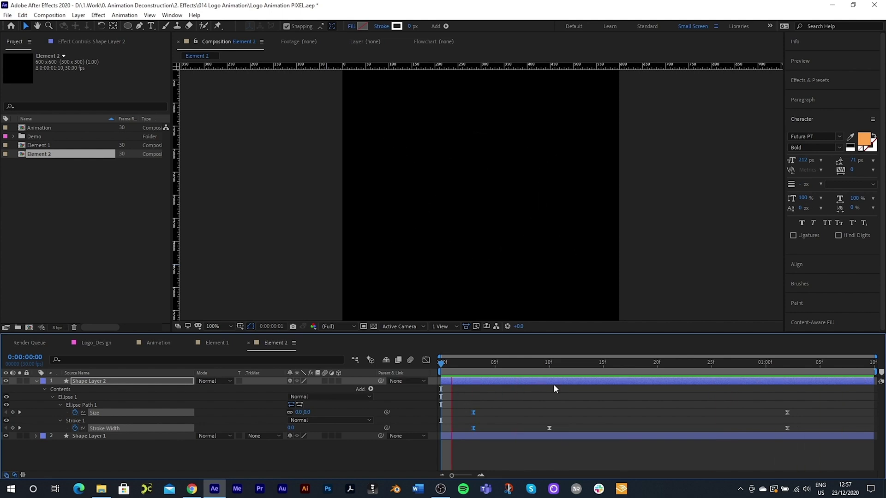
{"action": "key", "text": "space"}
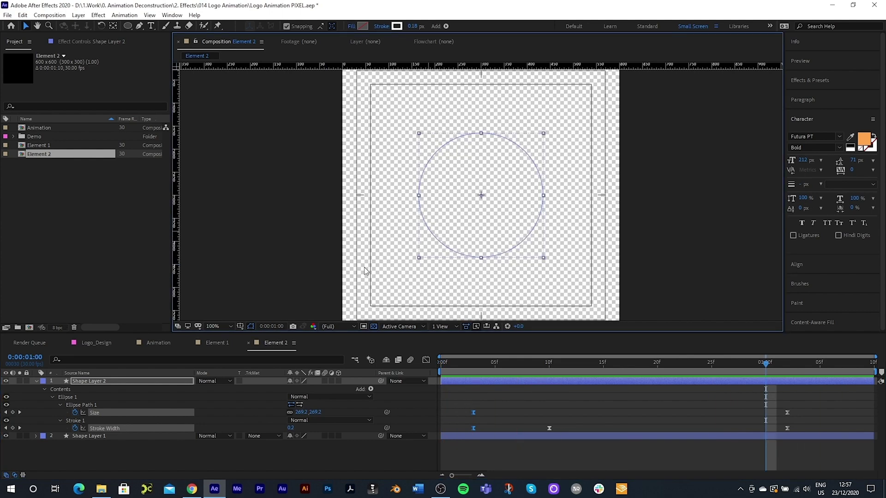
Add a 600 by 600 px magenta-red solid named Gudie beneath the shape layers and make it a guide layer.
{"action": "left_click", "coordinate": [375, 327]}
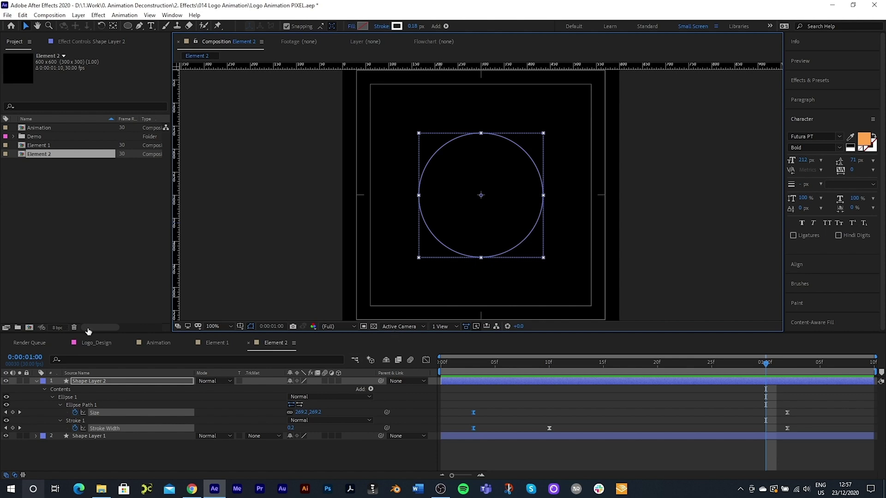
{"action": "right_click", "coordinate": [79, 459]}
{"action": "mouse_move", "coordinate": [124, 353]}
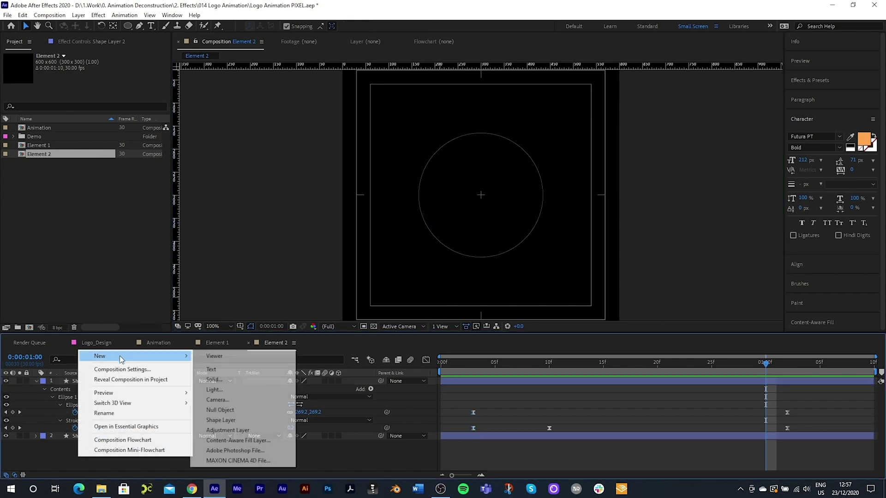
{"action": "left_click", "coordinate": [217, 385]}
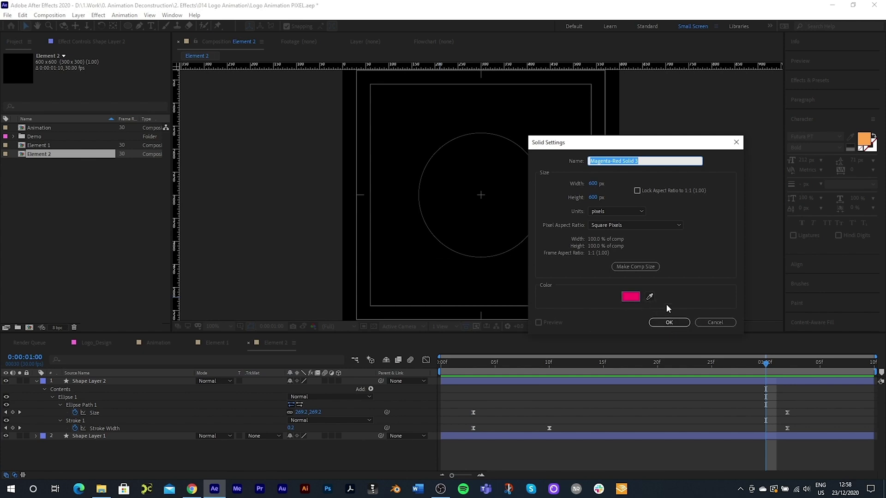
{"action": "type", "text": "Gudie"}
{"action": "left_click", "coordinate": [668, 322]}
{"action": "left_click_drag", "start_coordinate": [105, 477], "coordinate": [110, 446]}
{"action": "right_click", "coordinate": [111, 447]}
{"action": "left_click", "coordinate": [144, 270]}
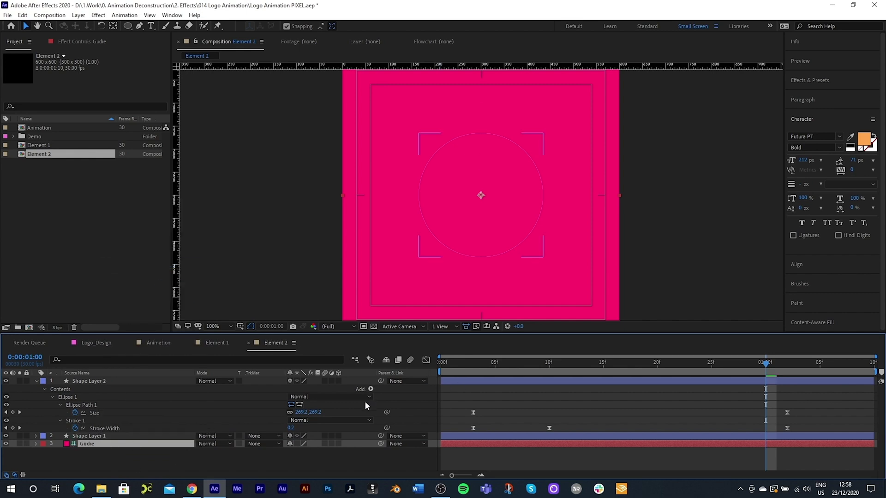
Apply the Fill effect to the ring layer, Shape Layer 2, and set its colour to black.
{"action": "left_click_drag", "start_coordinate": [441, 365], "coordinate": [603, 385]}
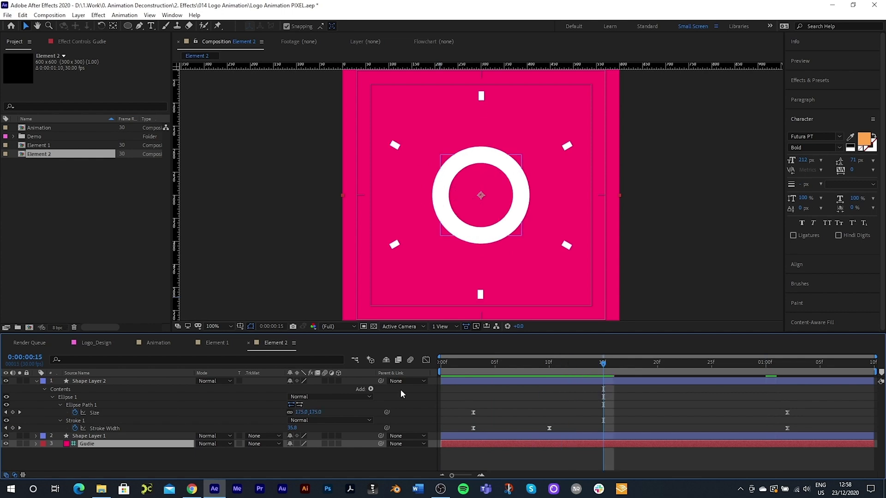
{"action": "left_click", "coordinate": [37, 381]}
{"action": "left_click", "coordinate": [76, 381]}
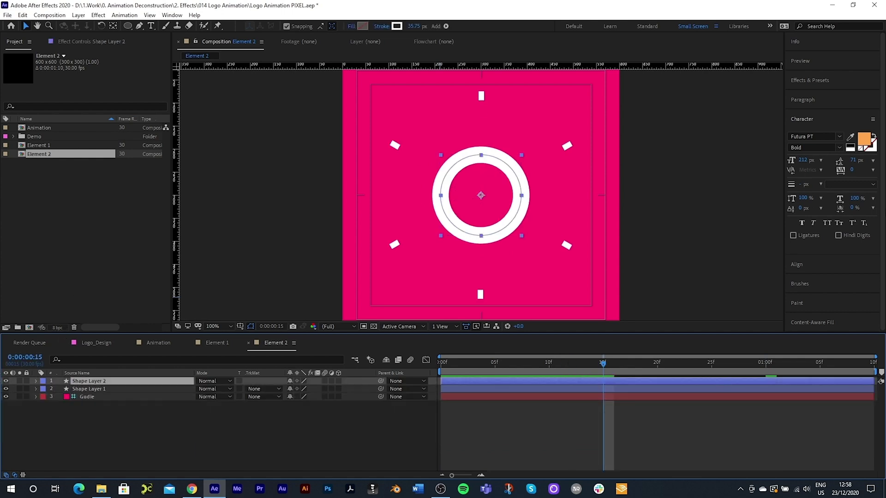
{"action": "left_click", "coordinate": [816, 83]}
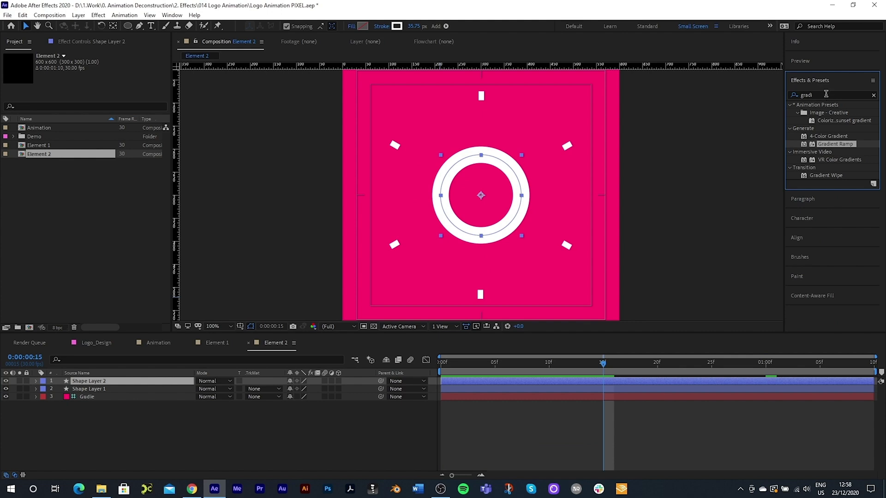
{"action": "double_click", "coordinate": [825, 95]}
{"action": "type", "text": "f"}
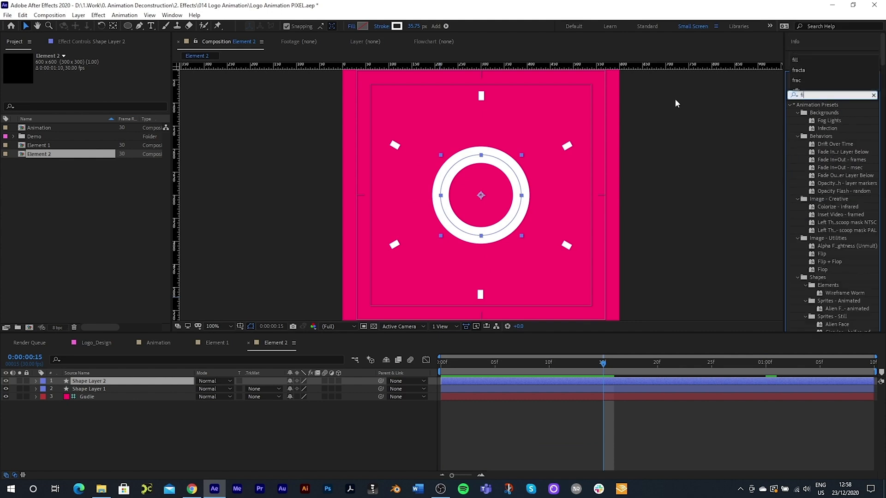
{"action": "type", "text": "ill"}
{"action": "left_click_drag", "start_coordinate": [822, 151], "coordinate": [263, 157]}
{"action": "left_click", "coordinate": [105, 88]}
{"action": "left_click", "coordinate": [152, 311]}
{"action": "left_click", "coordinate": [306, 230]}
Duplicate the Element 2 composition and name the copy Element 3.
{"action": "left_click", "coordinate": [14, 41]}
{"action": "left_click", "coordinate": [39, 154]}
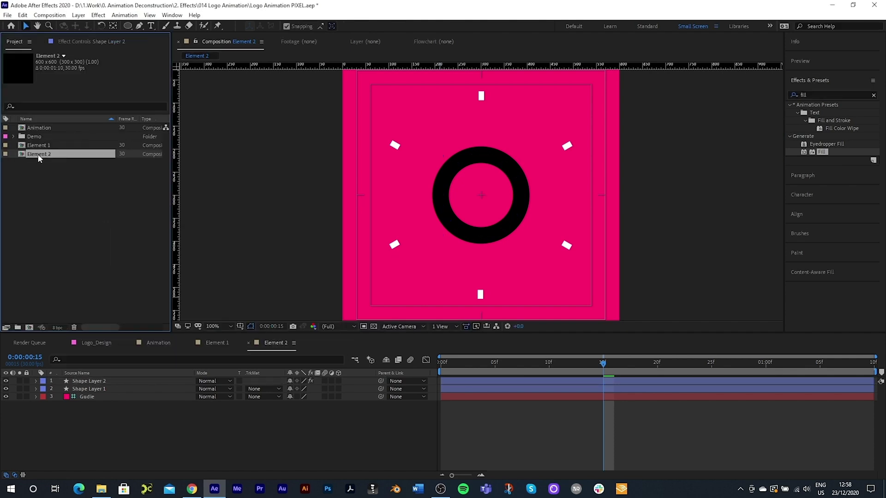
{"action": "key", "text": "ctrl+d"}
{"action": "key", "text": "Return"}
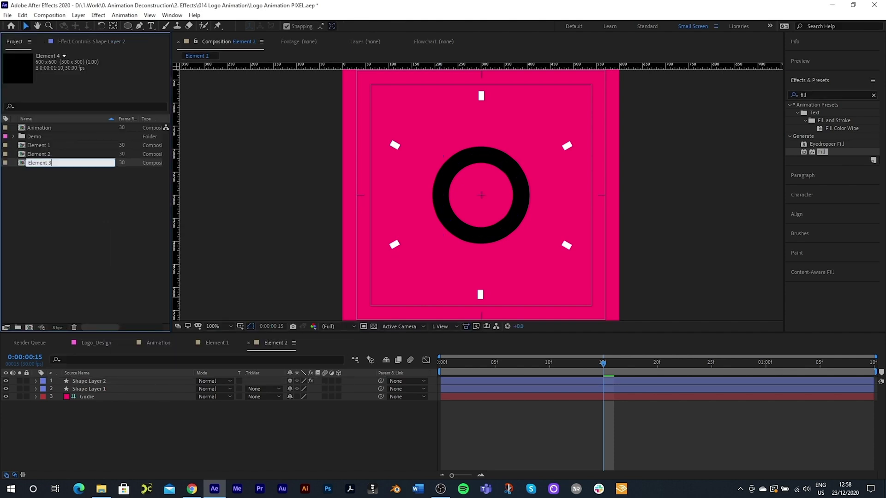
{"action": "key", "text": "Return"}
Turn Element 3 into a plain white ring scaled to 175%, with the line burst hidden and the Fill effect removed.
{"action": "double_click", "coordinate": [39, 162]}
{"action": "key", "text": "s"}
{"action": "left_click_drag", "start_coordinate": [305, 388], "coordinate": [323, 382]}
{"action": "left_click_drag", "start_coordinate": [646, 363], "coordinate": [581, 362]}
{"action": "key", "text": "space"}
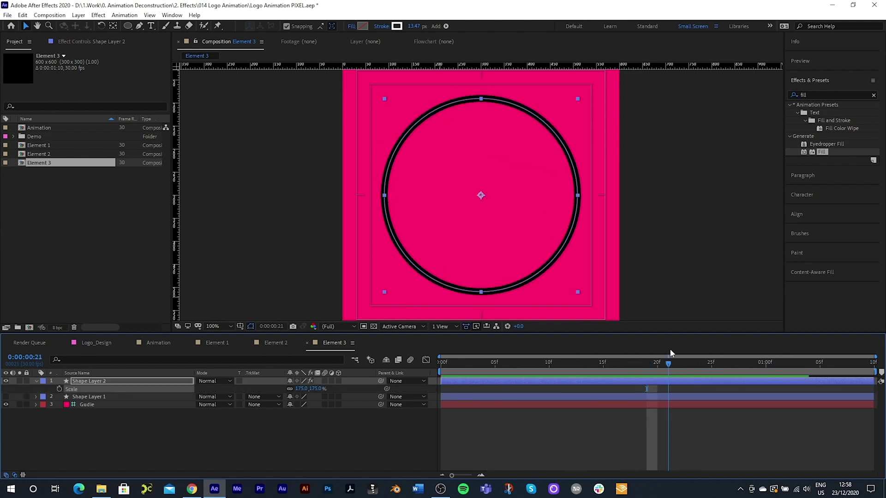
{"action": "key", "text": "space"}
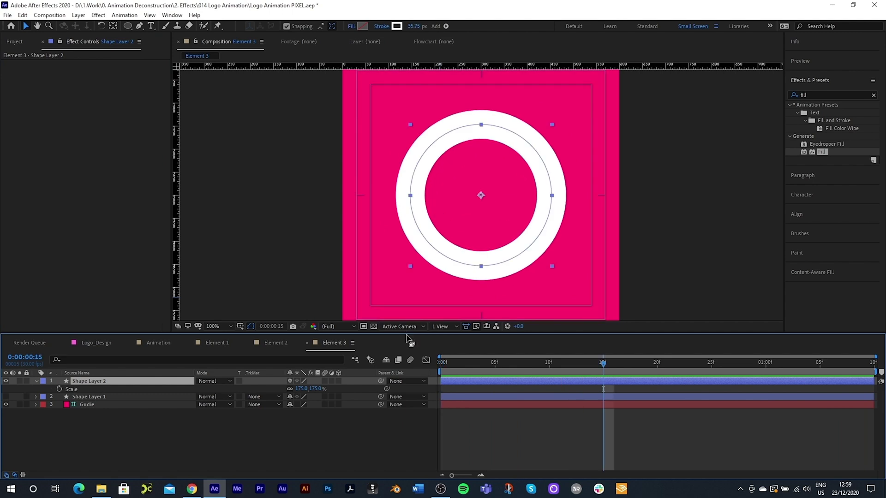
{"action": "left_click_drag", "start_coordinate": [606, 368], "coordinate": [311, 370]}
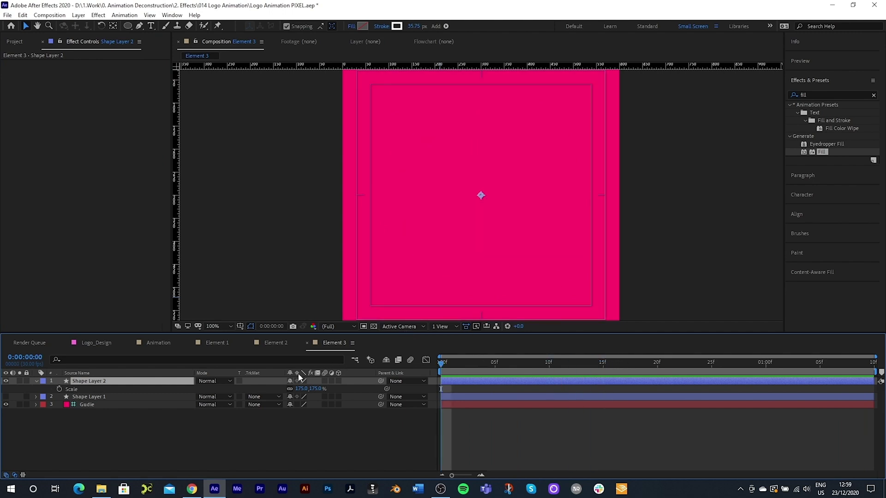
{"action": "left_click", "coordinate": [289, 434]}
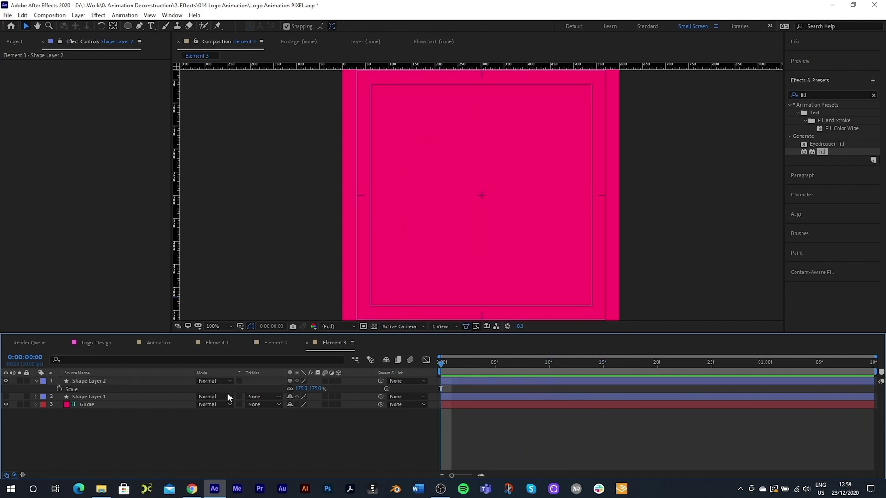
Open the Animation composition and extend its work area to about 0:00:03:12.
{"action": "left_click", "coordinate": [161, 343]}
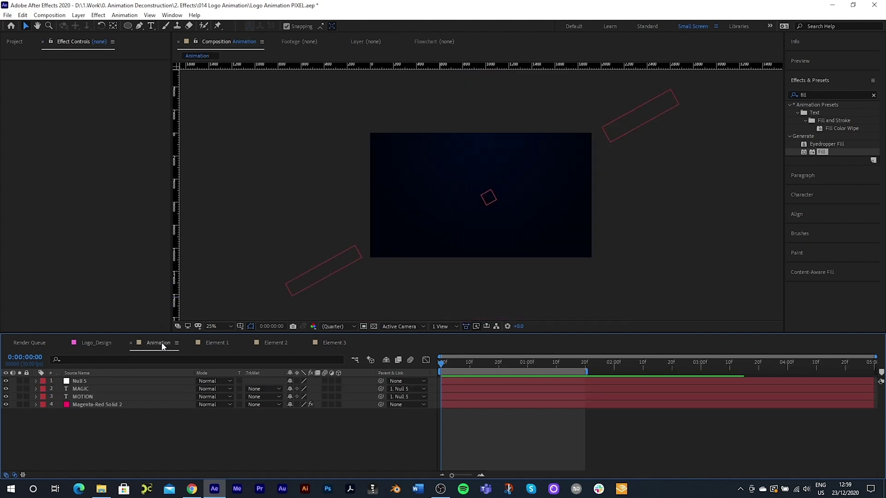
{"action": "left_click_drag", "start_coordinate": [442, 368], "coordinate": [502, 365]}
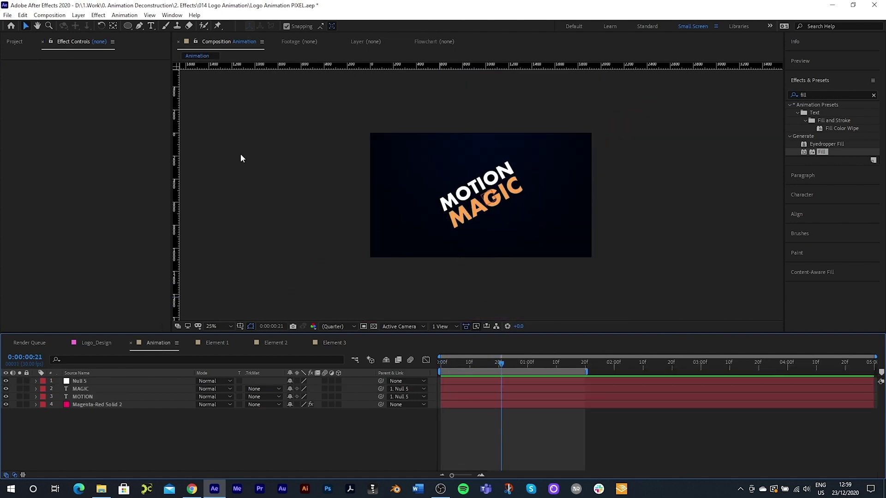
{"action": "left_click", "coordinate": [15, 42]}
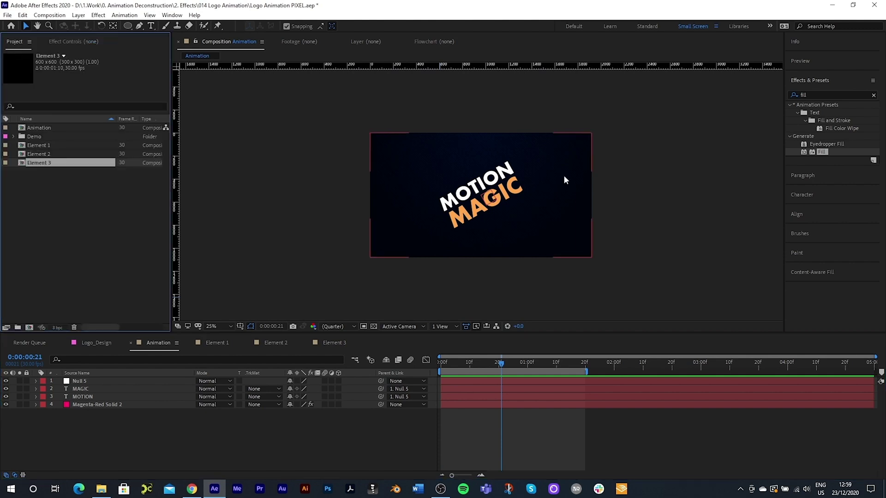
{"action": "key", "text": "period"}
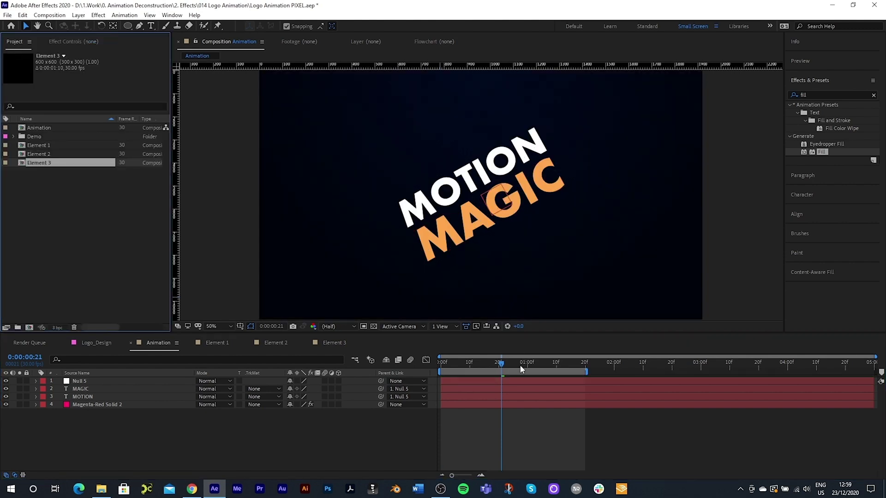
{"action": "left_click_drag", "start_coordinate": [590, 370], "coordinate": [737, 372]}
{"action": "mouse_move", "coordinate": [505, 365]}
{"action": "left_mouse_down"}
{"action": "mouse_move", "coordinate": [674, 377]}
{"action": "mouse_move", "coordinate": [444, 367]}
{"action": "mouse_move", "coordinate": [500, 365]}
{"action": "left_mouse_up"}
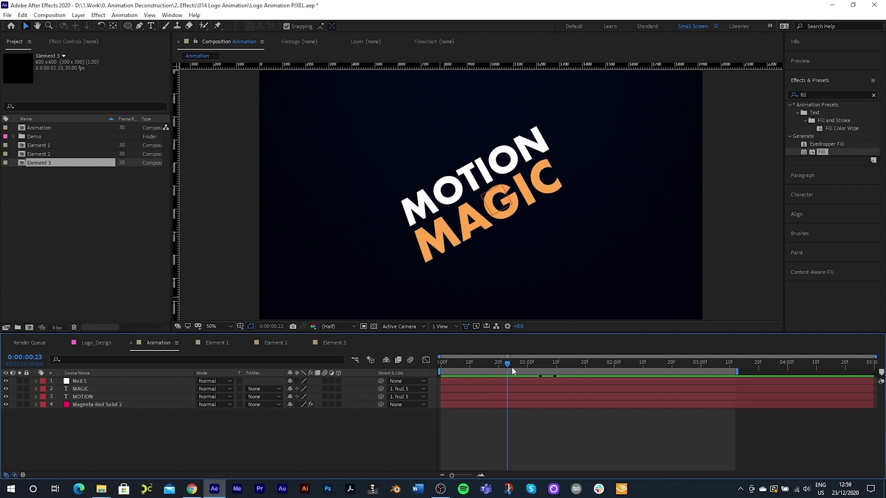
Add Element 1 above all layers, starting at 0:00:00:20, and place it up and to the left of the MOTION text.
{"action": "mouse_move", "coordinate": [29, 146]}
{"action": "left_mouse_down"}
{"action": "mouse_move", "coordinate": [408, 178]}
{"action": "mouse_move", "coordinate": [462, 318]}
{"action": "mouse_move", "coordinate": [500, 376]}
{"action": "mouse_move", "coordinate": [483, 378]}
{"action": "mouse_move", "coordinate": [496, 378]}
{"action": "left_mouse_up"}
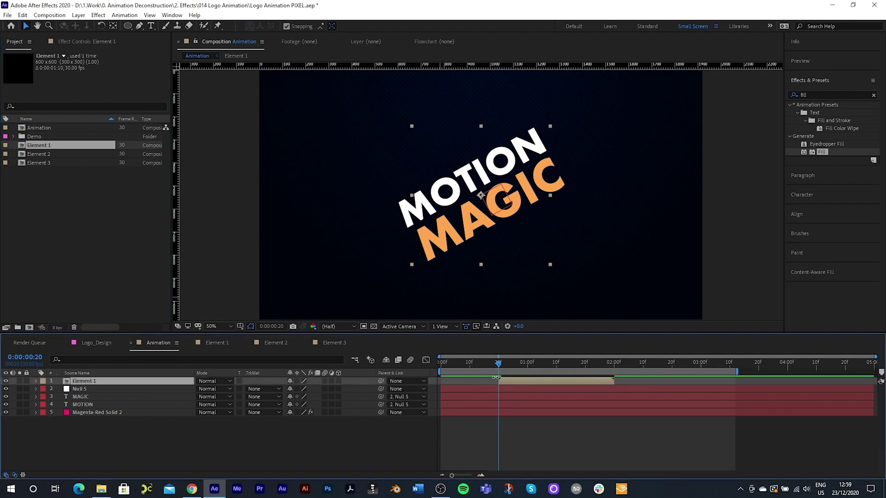
{"action": "left_click_drag", "start_coordinate": [482, 197], "coordinate": [396, 149]}
{"action": "key", "text": "Page_Down"}
{"action": "key", "text": "Page_Down"}
{"action": "key", "text": "Page_Down"}
{"action": "key", "text": "Page_Down"}
Scale the Element 1 layer to 47% and reposition it beside the start of MOTION, beginning at about 0:00:00:15.
{"action": "key", "text": "s"}
{"action": "left_click", "coordinate": [298, 389]}
{"action": "type", "text": "80"}
{"action": "key", "text": "Return"}
{"action": "left_click_drag", "start_coordinate": [290, 389], "coordinate": [276, 390]}
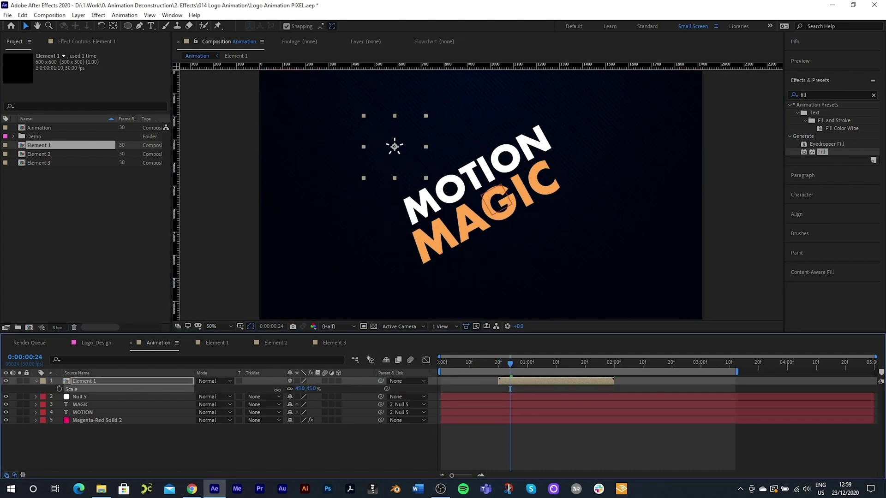
{"action": "left_click_drag", "start_coordinate": [540, 381], "coordinate": [526, 381]}
{"action": "left_click_drag", "start_coordinate": [388, 160], "coordinate": [369, 189]}
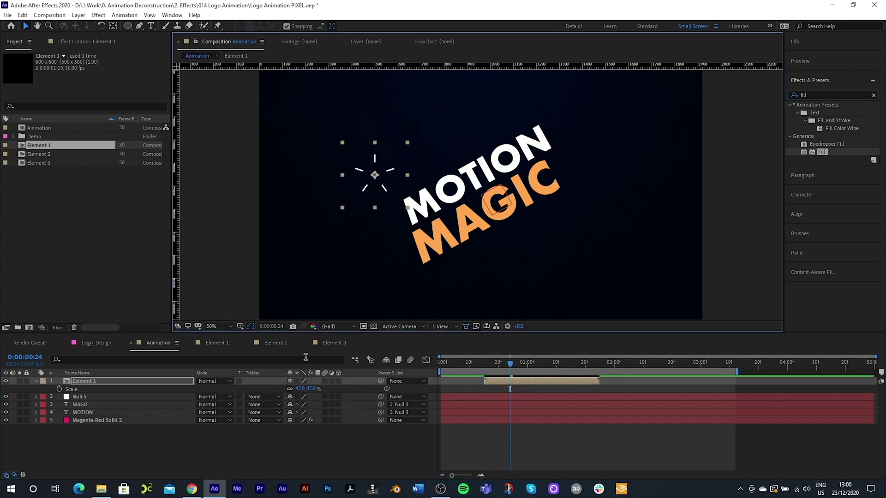
Duplicate the Element 1 layer, place the copy to the right of MAGIC, and start it a few frames later.
{"action": "key", "text": "ctrl+d"}
{"action": "left_click_drag", "start_coordinate": [376, 179], "coordinate": [597, 207]}
{"action": "left_click_drag", "start_coordinate": [499, 380], "coordinate": [510, 379]}
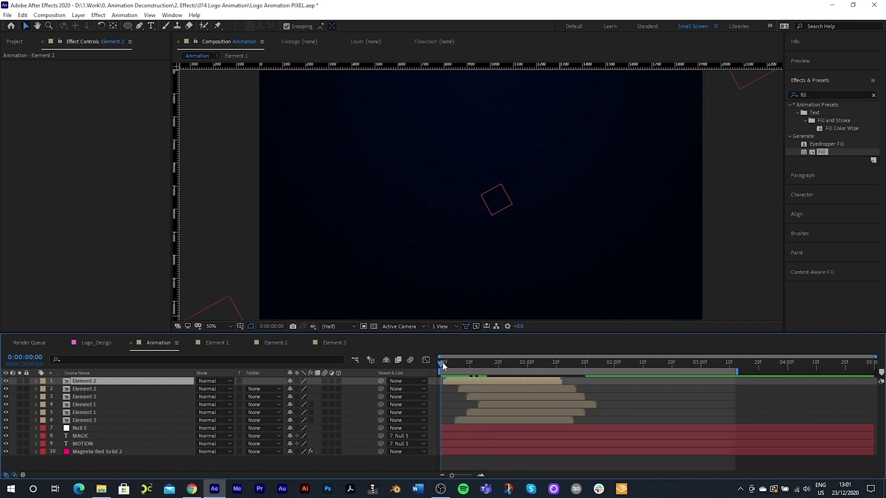
Apply Tint to the Element 2 layer above the end of MOTION, mapping black to the orange of the MAGIC text.
{"action": "left_click_drag", "start_coordinate": [443, 362], "coordinate": [501, 362]}
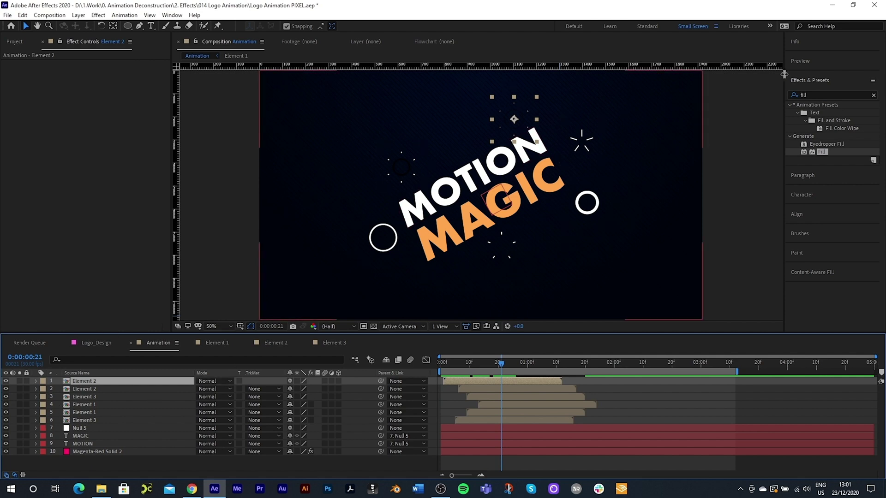
{"action": "key", "text": "ctrl+5"}
{"action": "type", "text": "tinti"}
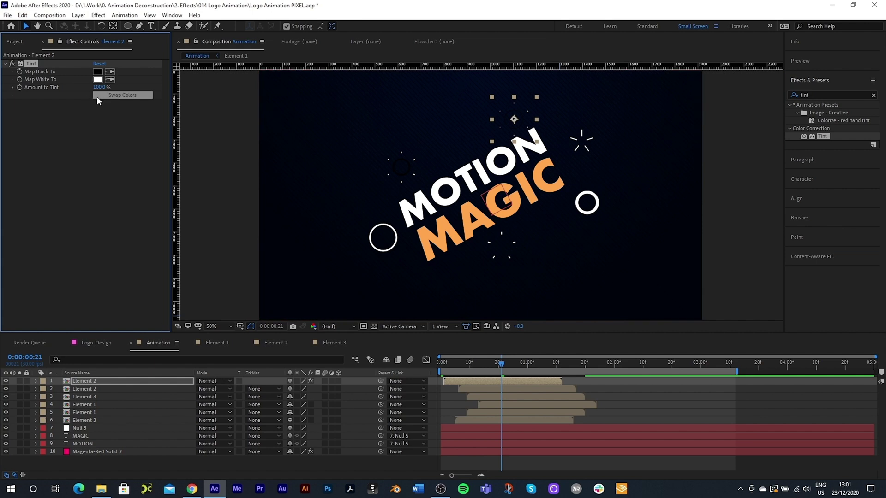
{"action": "left_click", "coordinate": [98, 73]}
{"action": "left_click", "coordinate": [299, 276]}
{"action": "left_click", "coordinate": [434, 242]}
{"action": "key", "text": "Return"}
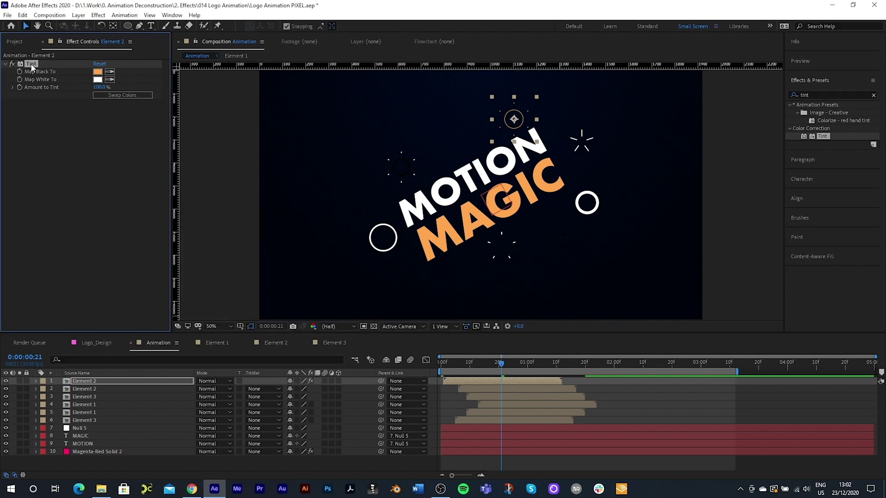
Tint the Element 2 layer above the start of MOTION, mapping black to white and white to orange.
{"action": "left_click_drag", "start_coordinate": [502, 364], "coordinate": [478, 360]}
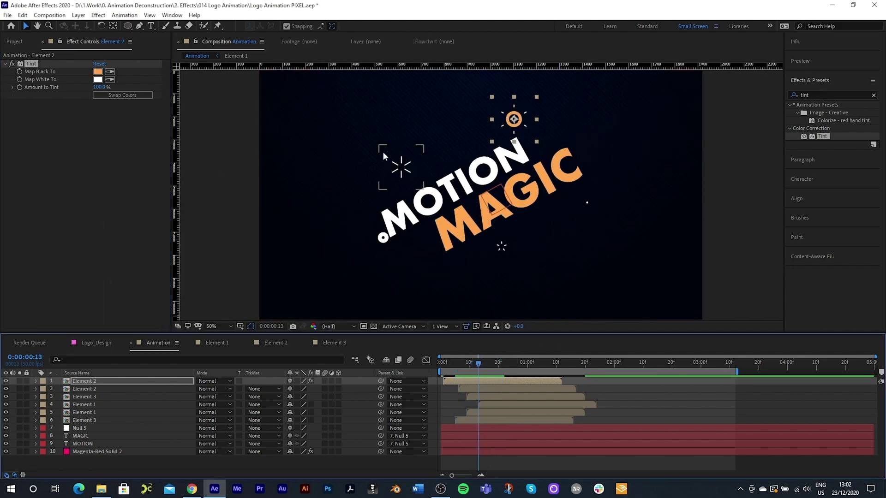
{"action": "left_click", "coordinate": [400, 169]}
{"action": "left_click_drag", "start_coordinate": [150, 218], "coordinate": [150, 218]}
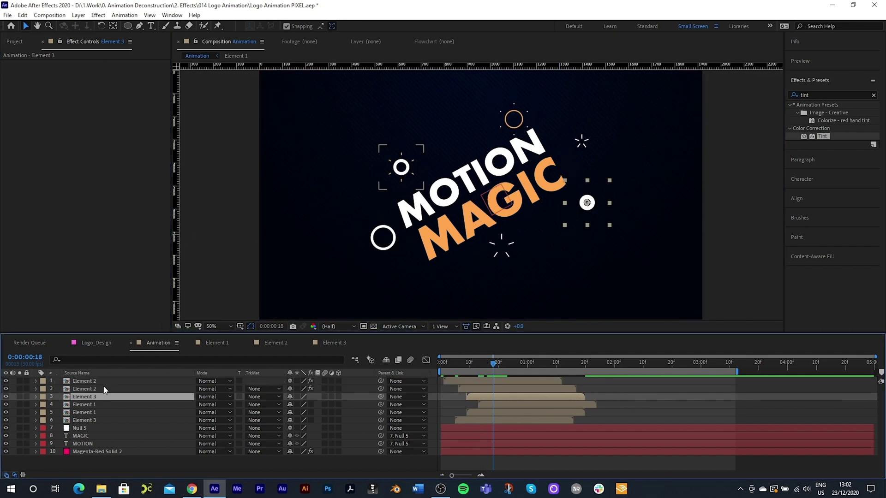
Apply Tint to the Element 3 ring right of MAGIC and map white to a bright magenta pink.
{"action": "double_click", "coordinate": [821, 136]}
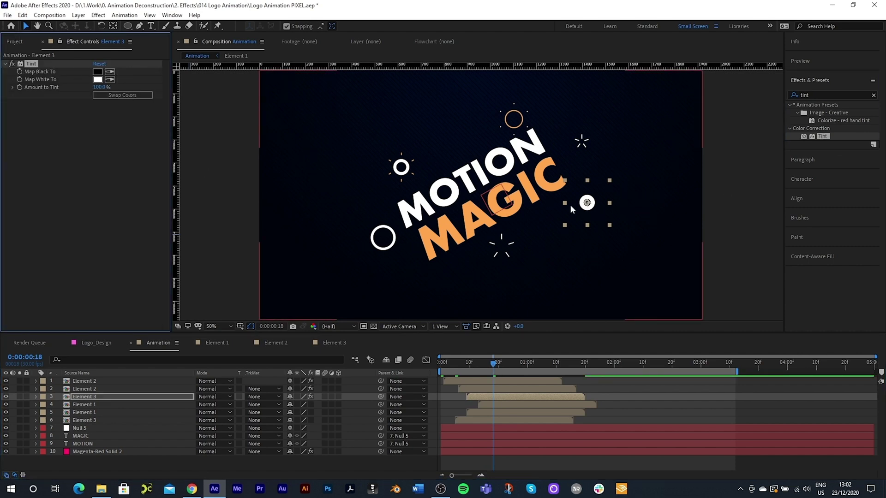
{"action": "left_click", "coordinate": [98, 81]}
{"action": "left_click", "coordinate": [228, 230]}
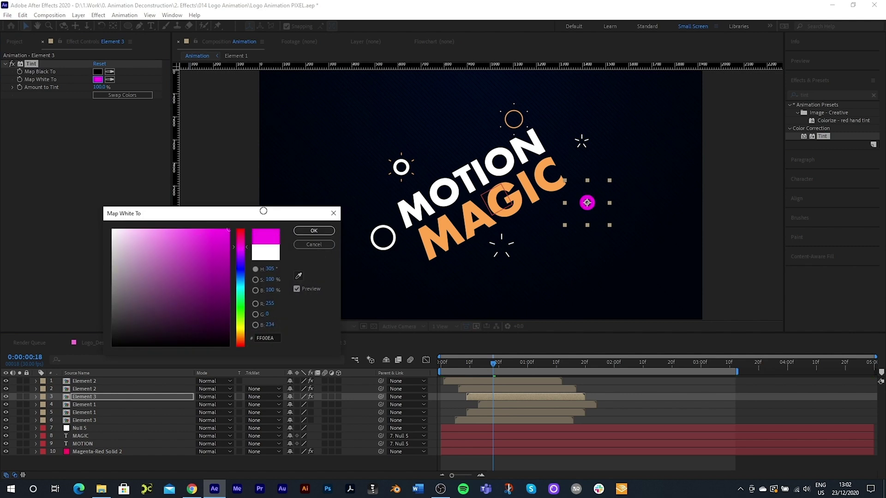
{"action": "left_click", "coordinate": [313, 231]}
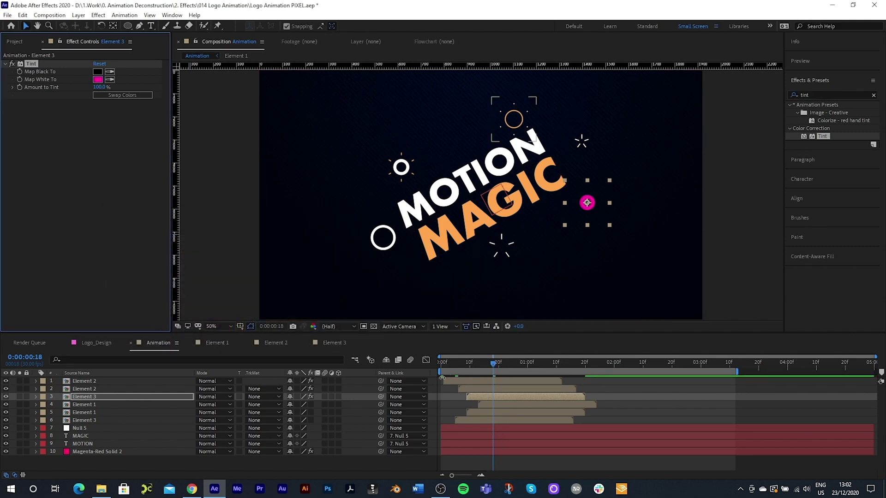
Preview the animation, and enable motion blur on the MAGIC and MOTION text layers.
{"action": "key", "text": "space"}
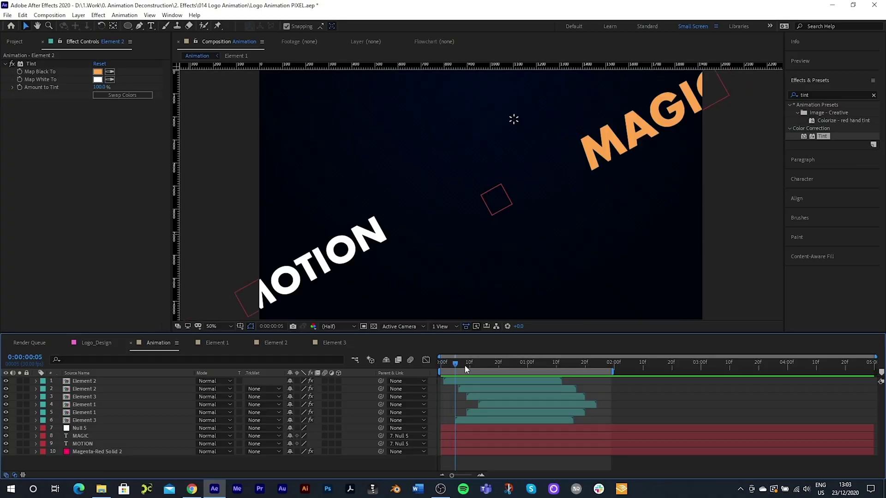
{"action": "mouse_move", "coordinate": [464, 365]}
{"action": "left_mouse_down"}
{"action": "mouse_move", "coordinate": [424, 364]}
{"action": "mouse_move", "coordinate": [475, 363]}
{"action": "mouse_move", "coordinate": [441, 369]}
{"action": "mouse_move", "coordinate": [460, 364]}
{"action": "left_mouse_up"}
{"action": "left_click", "coordinate": [81, 436]}
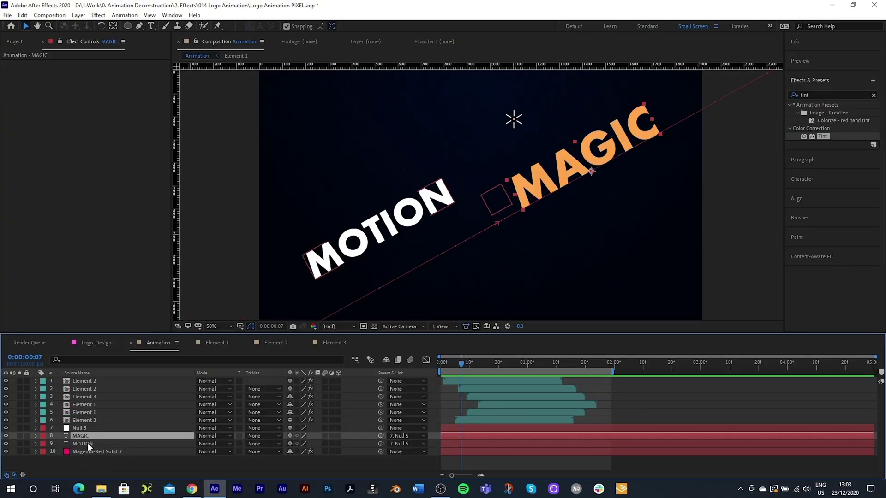
{"action": "left_click", "coordinate": [82, 444], "text": "ctrl"}
{"action": "left_click", "coordinate": [325, 443]}
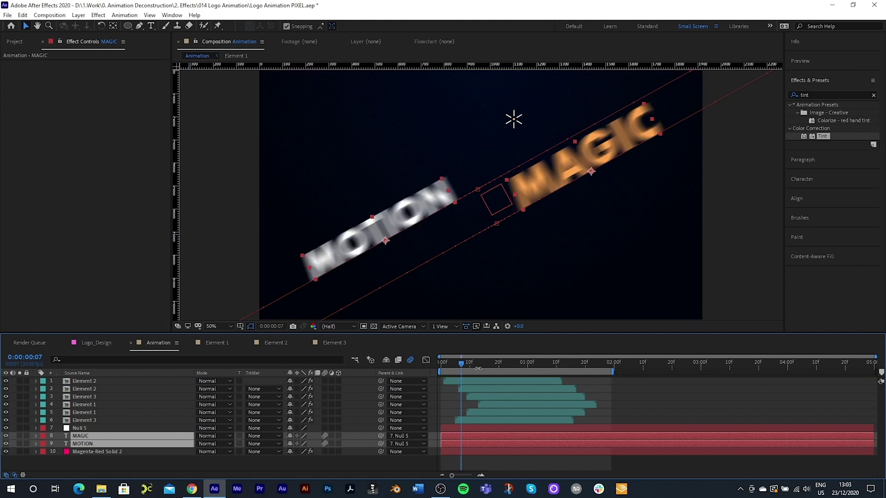
Add an adjustment layer above all other layers in the Animation composition.
{"action": "left_click", "coordinate": [144, 466]}
{"action": "right_click", "coordinate": [117, 463]}
{"action": "mouse_move", "coordinate": [144, 364]}
{"action": "left_click", "coordinate": [268, 437]}
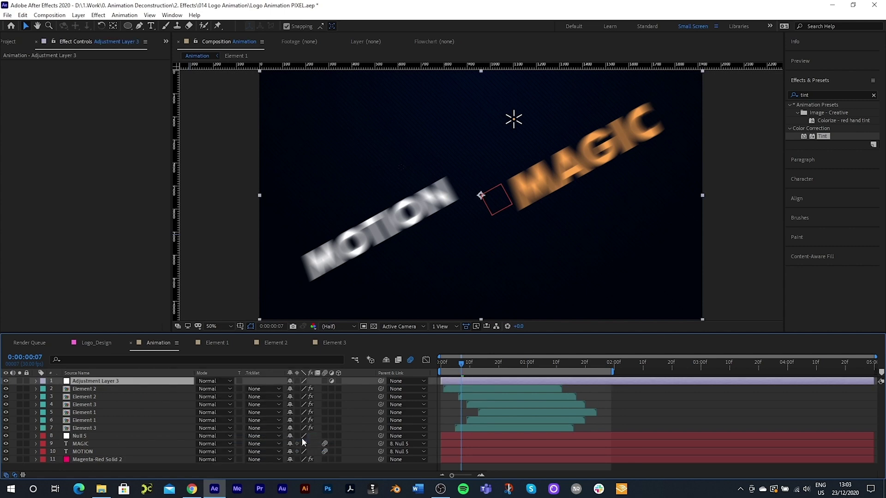
Apply the Stylize Glow effect to the adjustment layer with Glow Threshold 67.8% and Glow Radius 46.
{"action": "key", "text": "ctrl+5"}
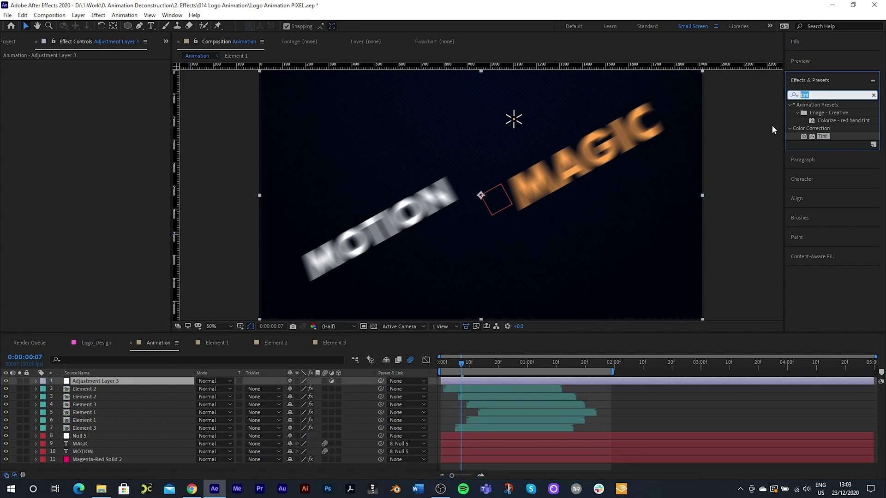
{"action": "type", "text": "glow"}
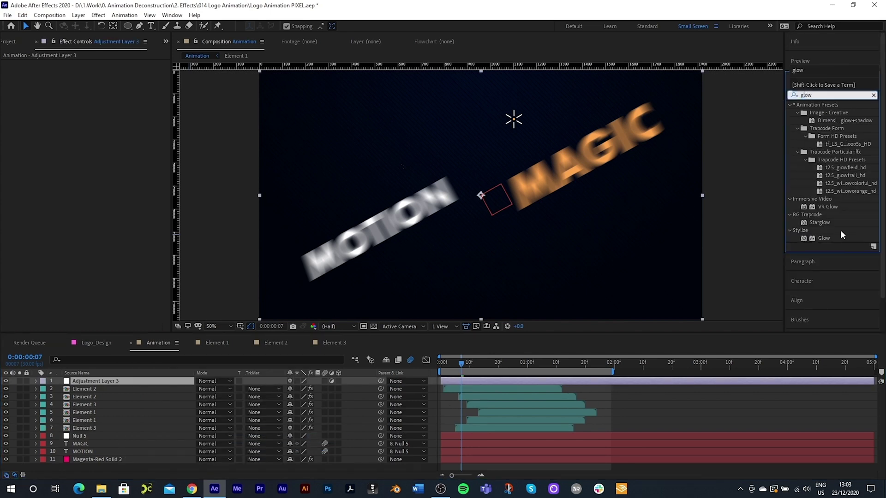
{"action": "double_click", "coordinate": [821, 238]}
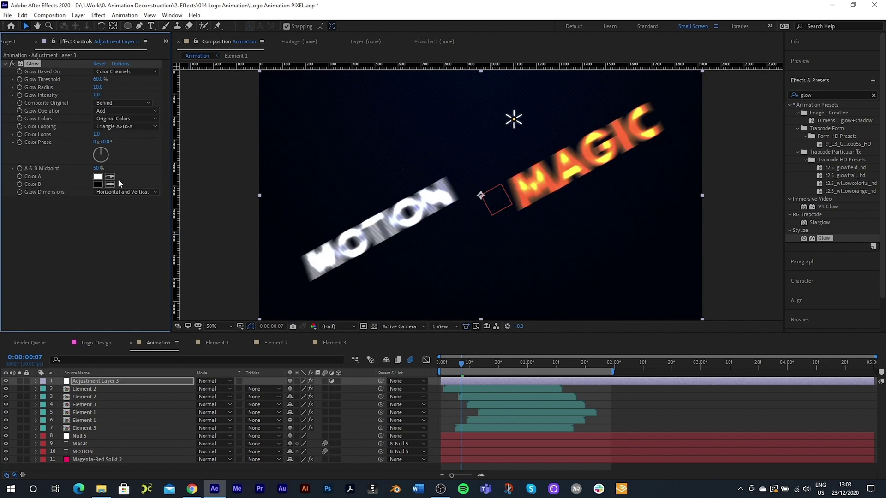
{"action": "left_click", "coordinate": [459, 365]}
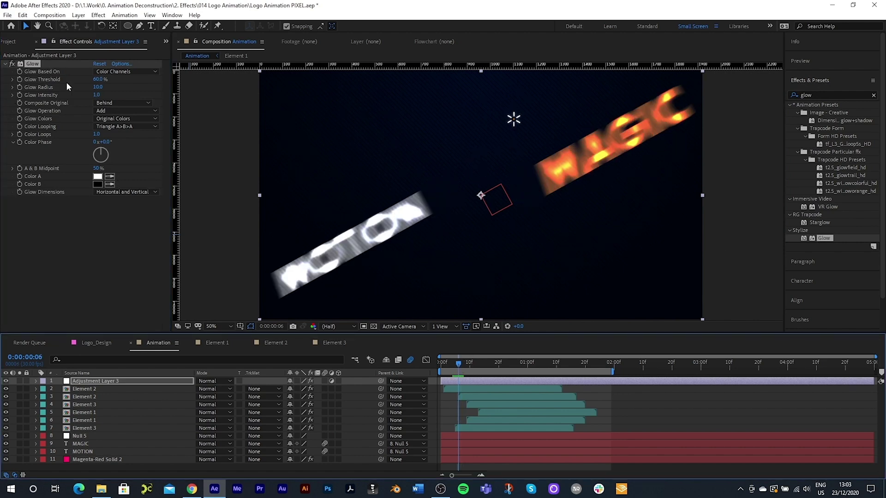
{"action": "left_click_drag", "start_coordinate": [98, 80], "coordinate": [107, 85]}
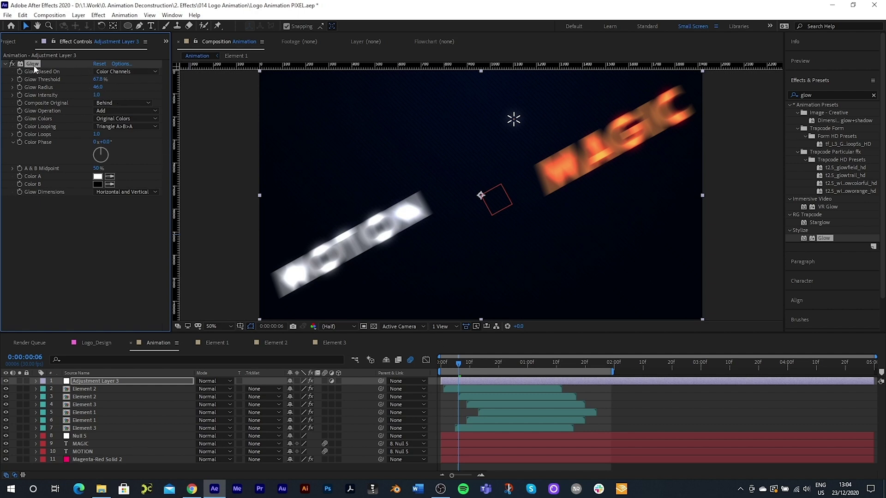
Duplicate the Glow effect and set the copy's threshold to 100% and its radius to 574.
{"action": "key", "text": "ctrl+d"}
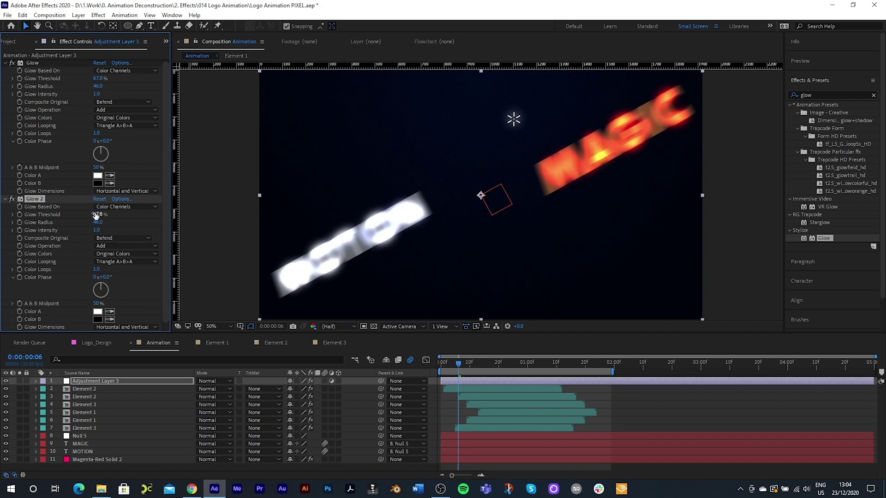
{"action": "left_click_drag", "start_coordinate": [95, 216], "coordinate": [169, 231]}
{"action": "left_click_drag", "start_coordinate": [98, 225], "coordinate": [328, 208]}
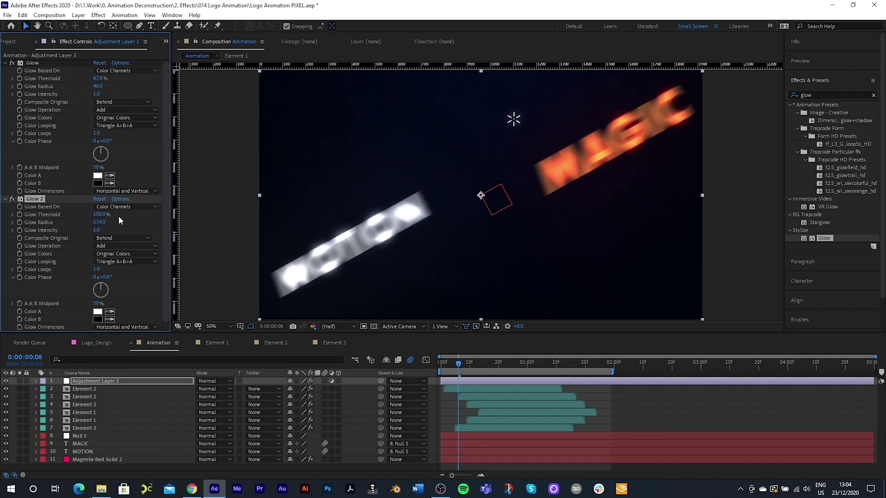
Set the adjustment layer's blending mode to Add.
{"action": "left_click", "coordinate": [97, 383]}
{"action": "left_click", "coordinate": [214, 382]}
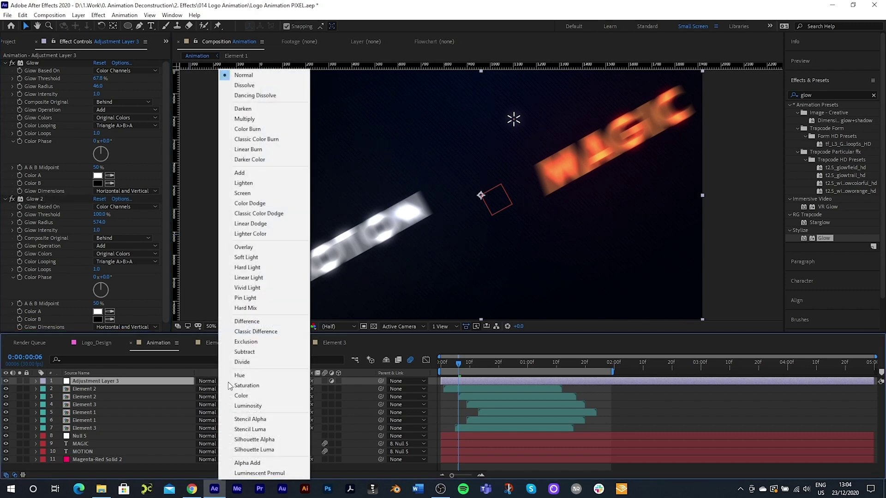
{"action": "left_click", "coordinate": [243, 172]}
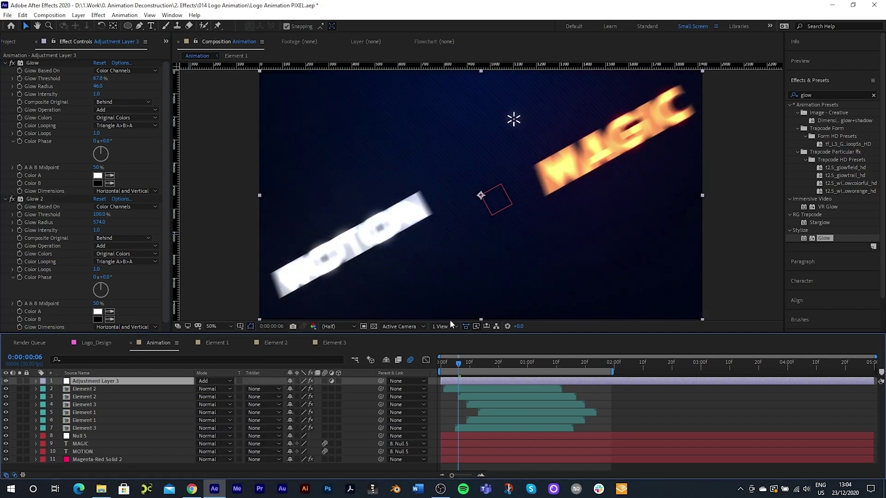
Keyframe the adjustment layer's opacity from 0% at frame 0 to 100% at frame 6 and preview the glow.
{"action": "key", "text": "t"}
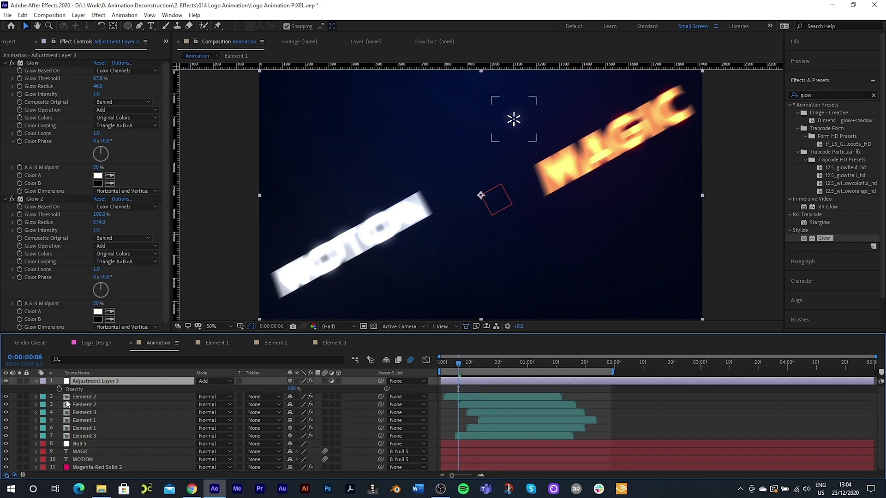
{"action": "left_click", "coordinate": [59, 390]}
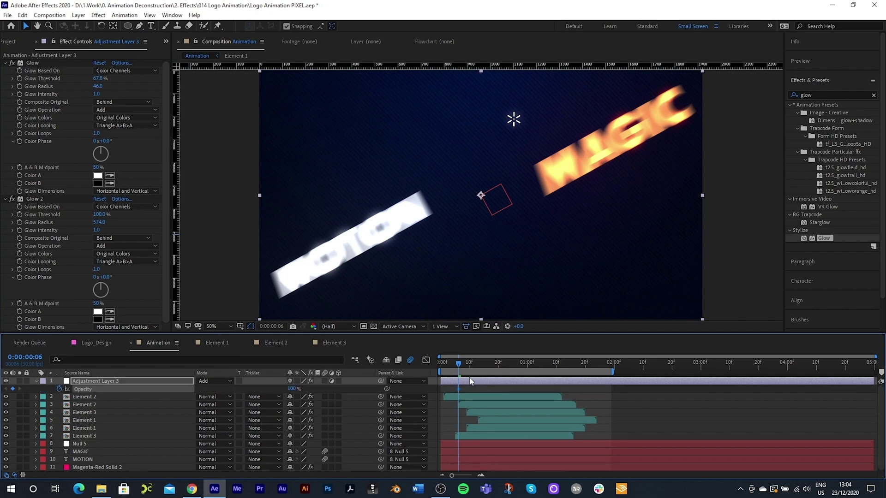
{"action": "left_click_drag", "start_coordinate": [458, 368], "coordinate": [372, 369]}
{"action": "left_click", "coordinate": [292, 389]}
{"action": "type", "text": "0"}
{"action": "key", "text": "Return"}
{"action": "left_click", "coordinate": [443, 366]}
{"action": "key", "text": "space"}
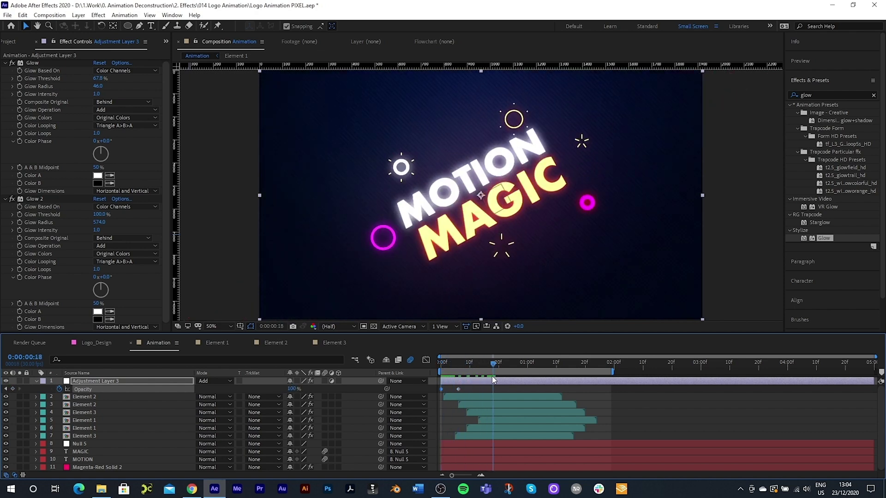
Add a lower opacity keyframe for the adjustment layer at about frame 20, Easy Ease all its opacity keyframes, and preview.
{"action": "left_click_drag", "start_coordinate": [291, 390], "coordinate": [115, 399]}
{"action": "left_click_drag", "start_coordinate": [517, 386], "coordinate": [386, 396]}
{"action": "key", "text": "F9"}
{"action": "key", "text": "space"}
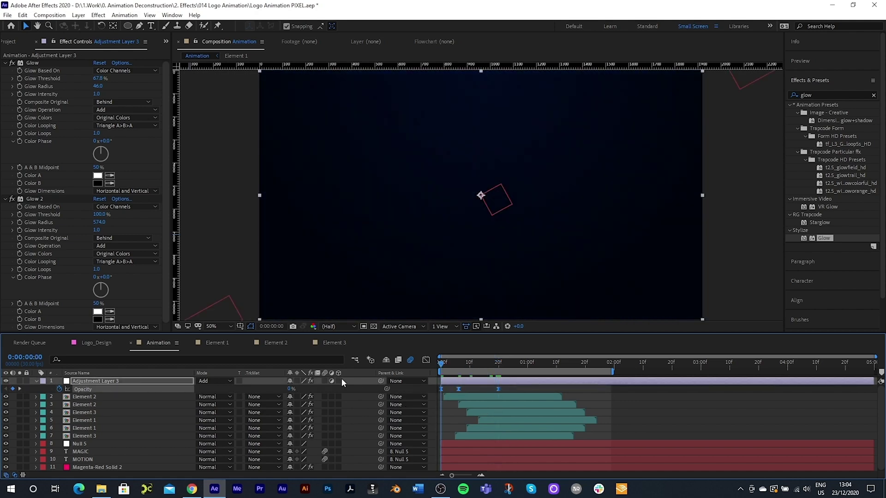
{"action": "key", "text": "space"}
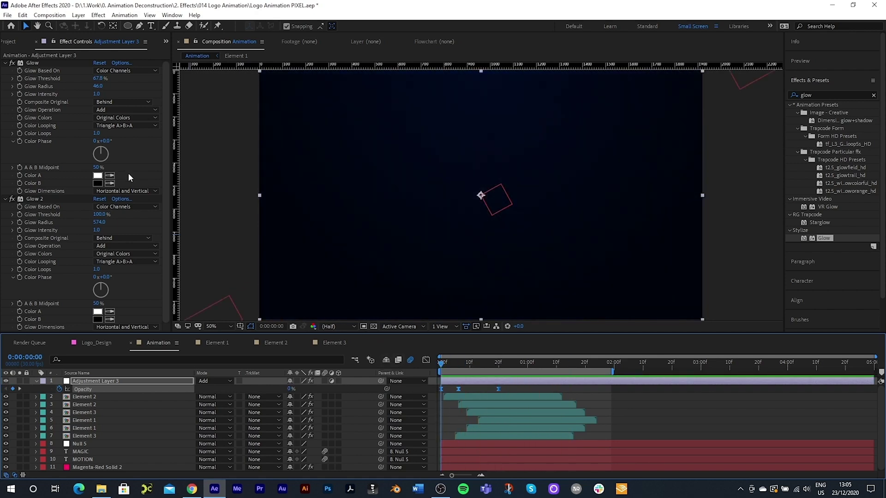
Start a new composition from the project and set its size to 1920 × 1080 px.
{"action": "left_click", "coordinate": [18, 42]}
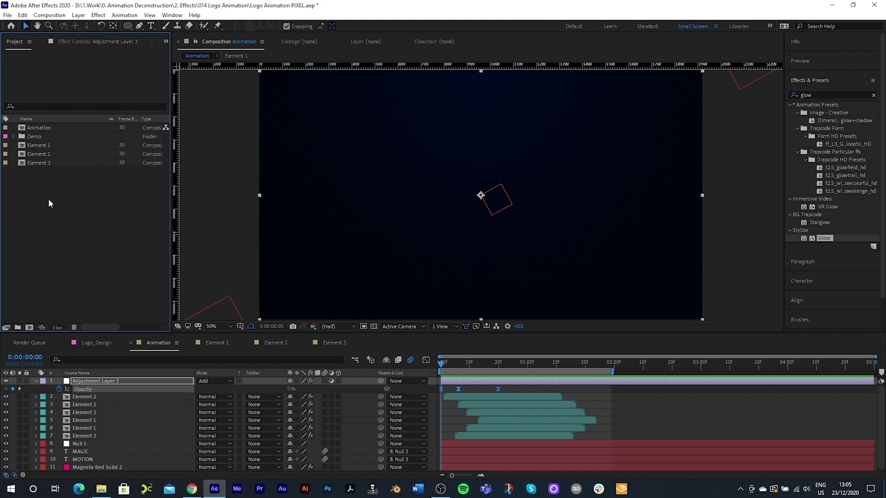
{"action": "key", "text": "ctrl+n"}
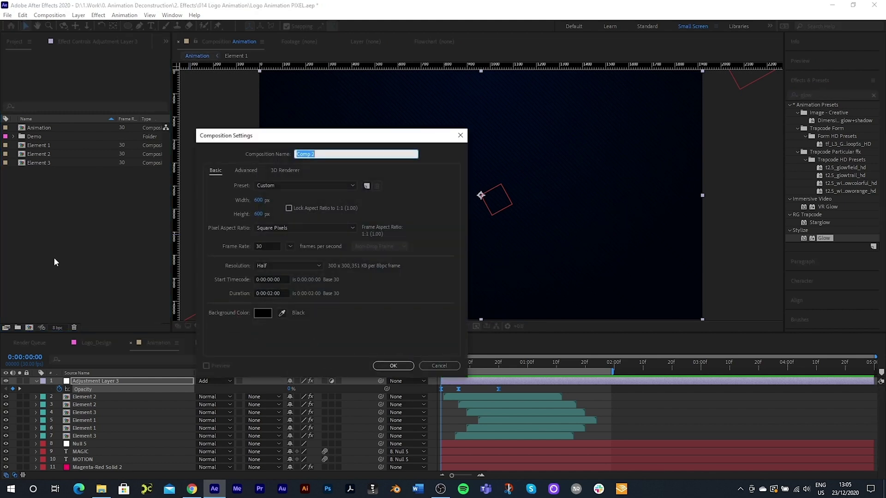
{"action": "left_click", "coordinate": [257, 199]}
{"action": "type", "text": "1920"}
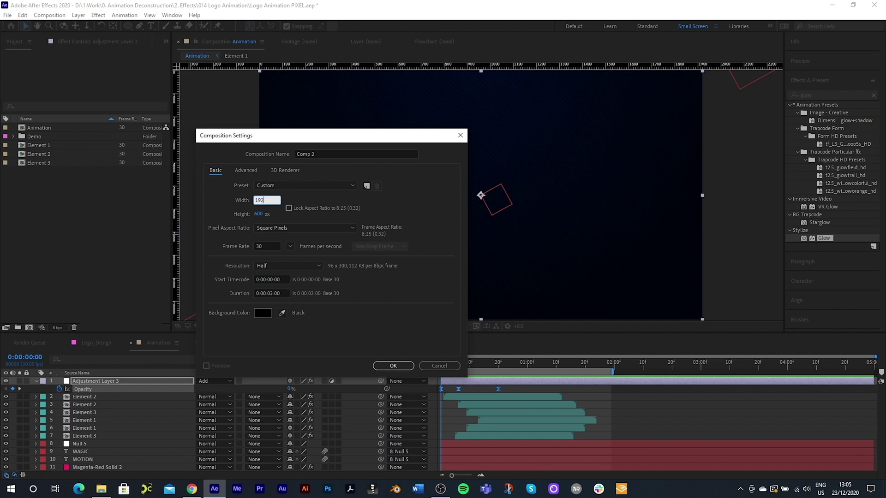
{"action": "key", "text": "Tab"}
{"action": "type", "text": "1080"}
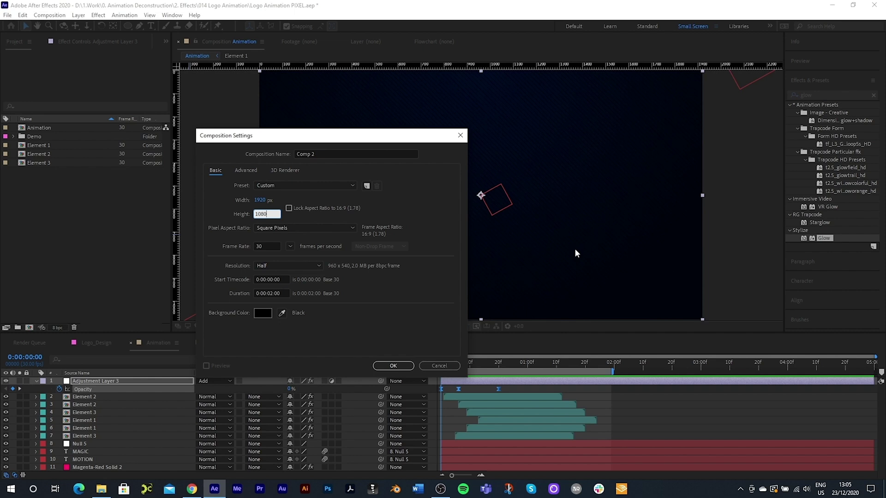
Double the new composition's width to 3840 px, set its height to 1600 px, and create it.
{"action": "left_click", "coordinate": [265, 201]}
{"action": "left_click", "coordinate": [270, 199]}
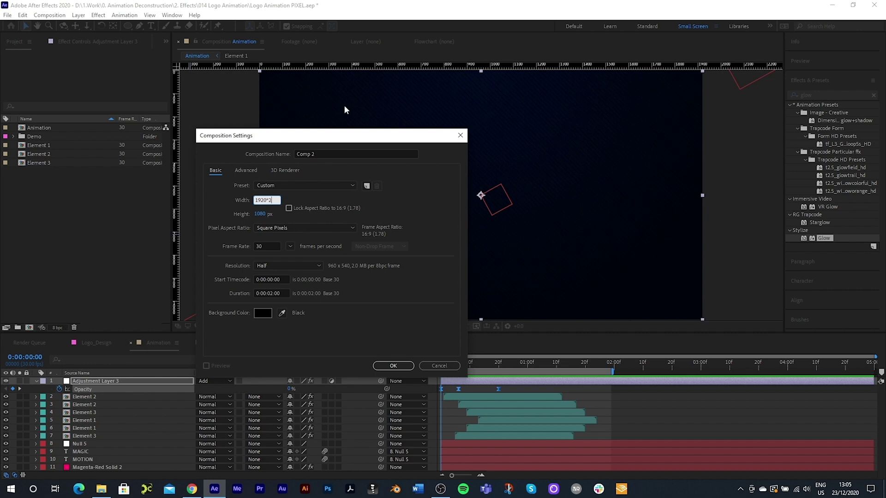
{"action": "left_click", "coordinate": [257, 214]}
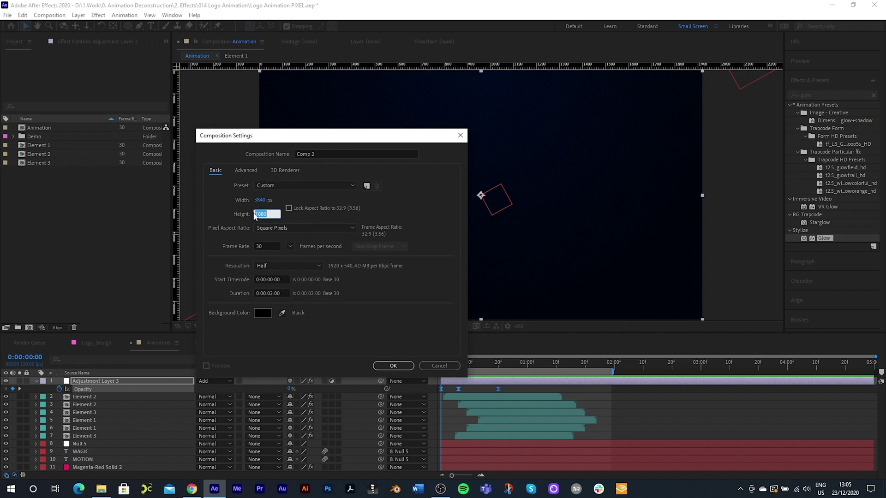
{"action": "left_click", "coordinate": [271, 214]}
{"action": "left_click_drag", "start_coordinate": [278, 214], "coordinate": [201, 222]}
{"action": "type", "text": "1600"}
{"action": "key", "text": "Tab"}
{"action": "key", "text": "Tab"}
{"action": "key", "text": "Tab"}
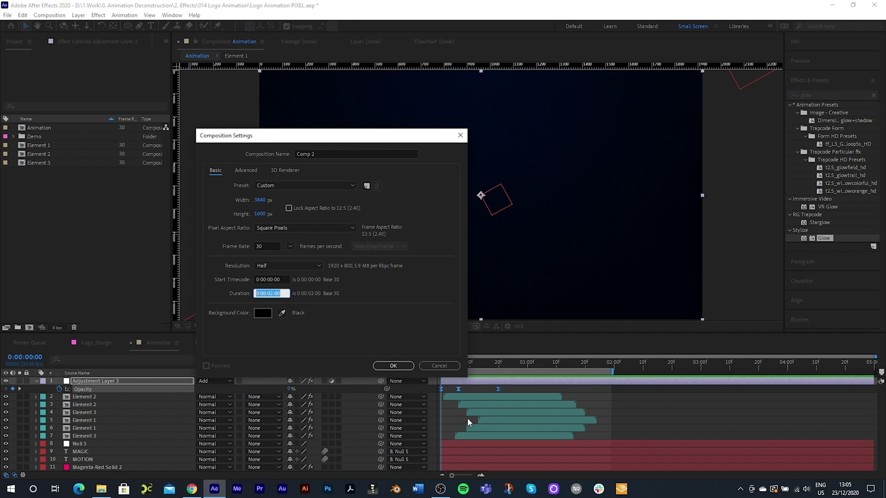
{"action": "left_click", "coordinate": [394, 366]}
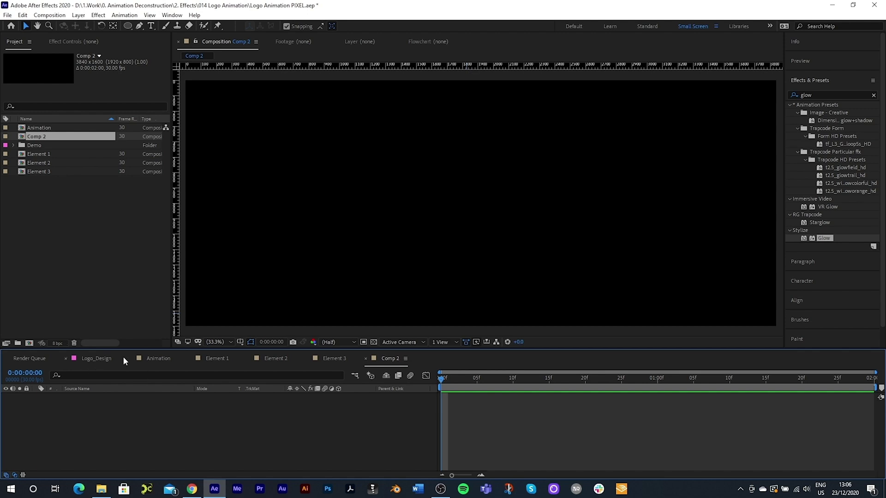
Copy the Null 5, MAGIC and MOTION layers from the Animation composition into Comp 2.
{"action": "left_click", "coordinate": [158, 358]}
{"action": "scroll", "coordinate": [146, 430], "scroll_direction": "down", "scroll_amount": 2}
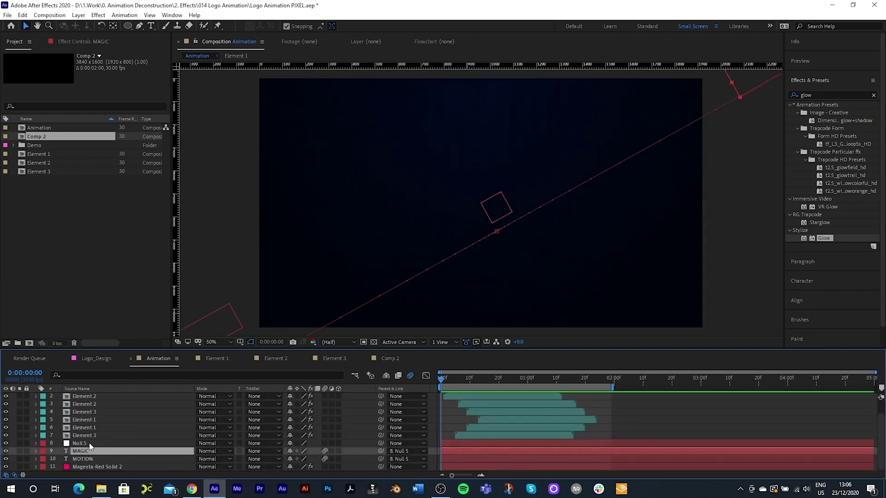
{"action": "left_click", "coordinate": [90, 443]}
{"action": "left_click", "coordinate": [88, 455], "text": "shift"}
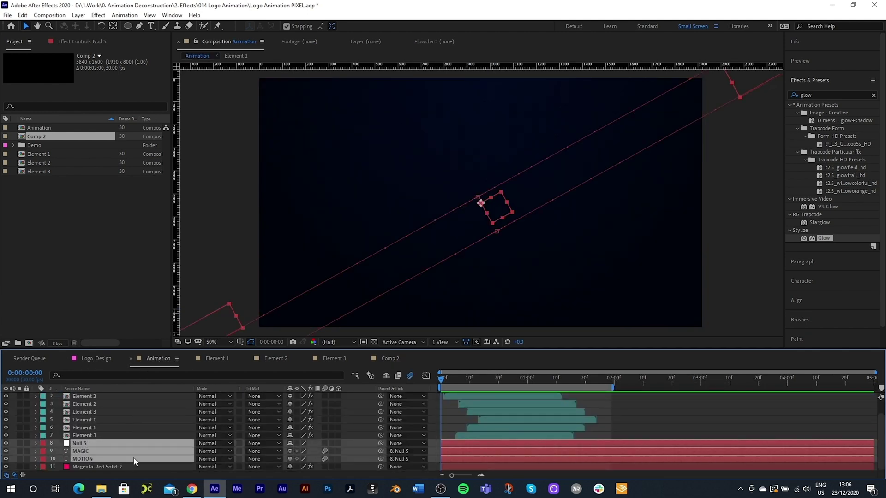
{"action": "left_click", "coordinate": [388, 359]}
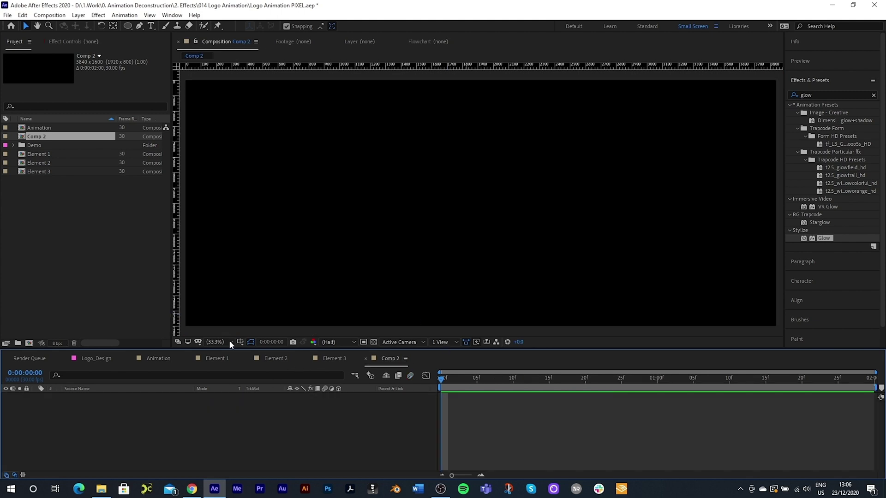
{"action": "key", "text": "ctrl+v"}
Set the rotation of Null 5 to 0° in Comp 2 so the text is level.
{"action": "left_click", "coordinate": [92, 397]}
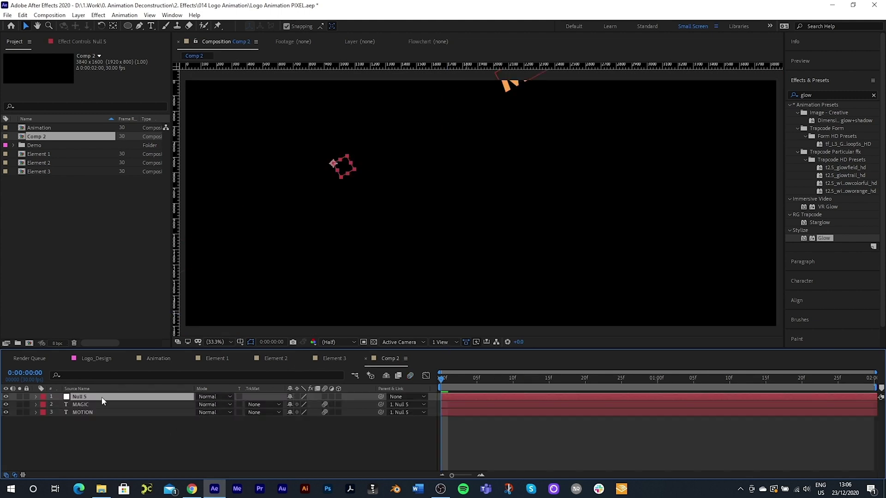
{"action": "key", "text": "r"}
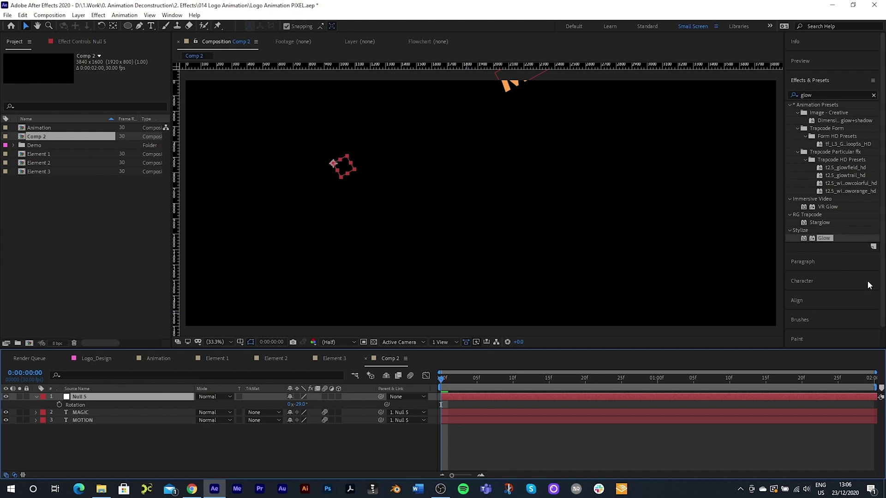
{"action": "left_click", "coordinate": [300, 404]}
{"action": "type", "text": "0"}
{"action": "left_click", "coordinate": [508, 391]}
At frame 20, center Null 5 horizontally and vertically in the composition.
{"action": "left_click_drag", "start_coordinate": [508, 389], "coordinate": [585, 392]}
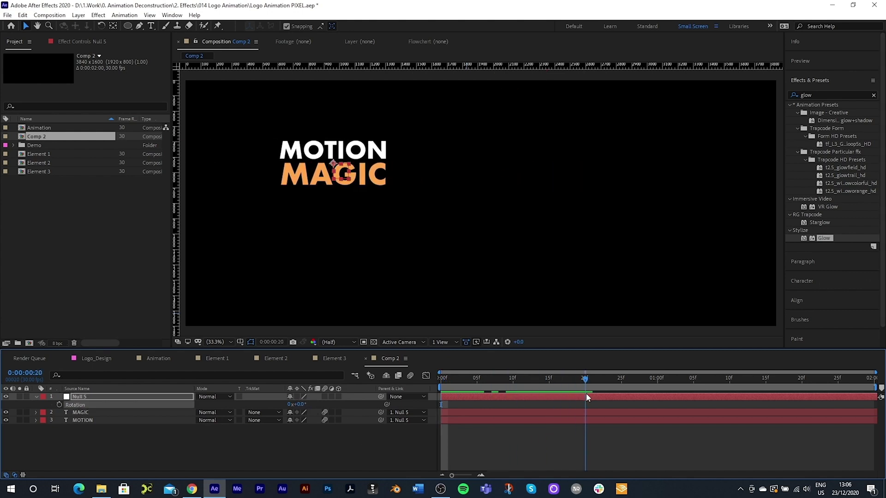
{"action": "left_click", "coordinate": [798, 302]}
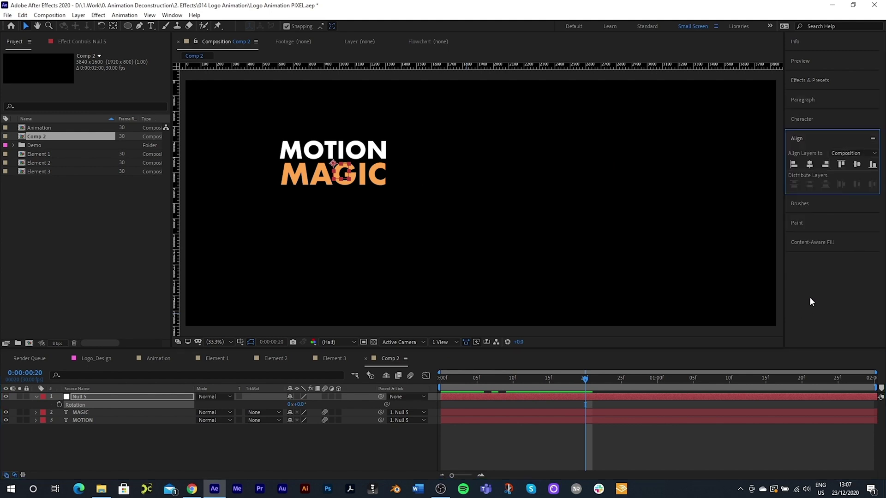
{"action": "left_click", "coordinate": [810, 165]}
{"action": "left_click", "coordinate": [857, 164]}
Add a new 1920 × 1080 px magenta-red solid to Comp 2.
{"action": "left_click", "coordinate": [118, 442]}
{"action": "right_click", "coordinate": [117, 442]}
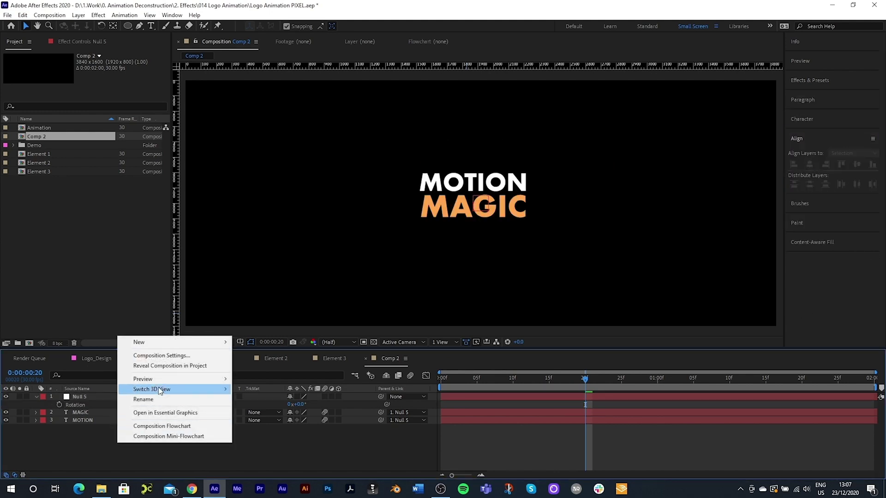
{"action": "mouse_move", "coordinate": [154, 342]}
{"action": "left_click", "coordinate": [317, 365]}
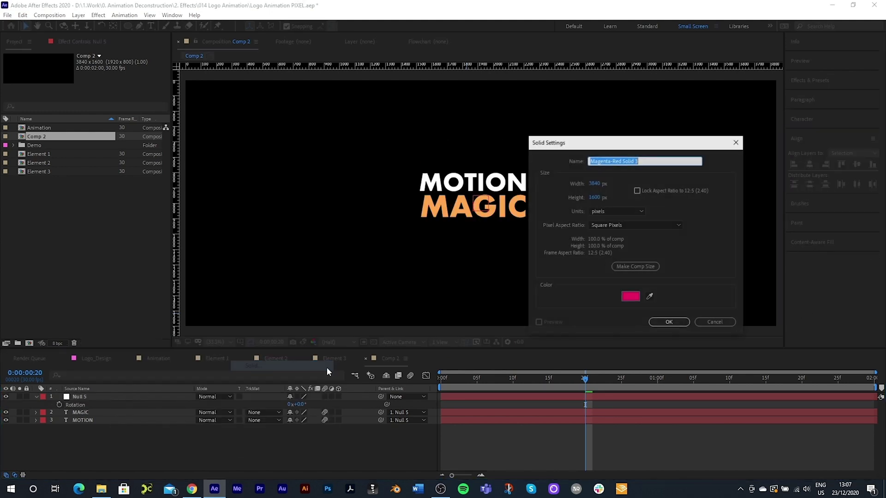
{"action": "left_click", "coordinate": [591, 184]}
{"action": "type", "text": "1920"}
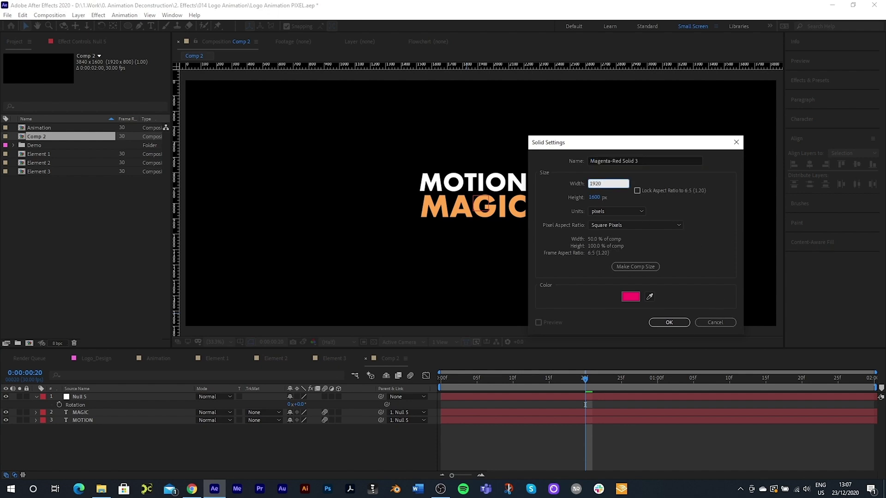
{"action": "key", "text": "Tab"}
{"action": "type", "text": "1080"}
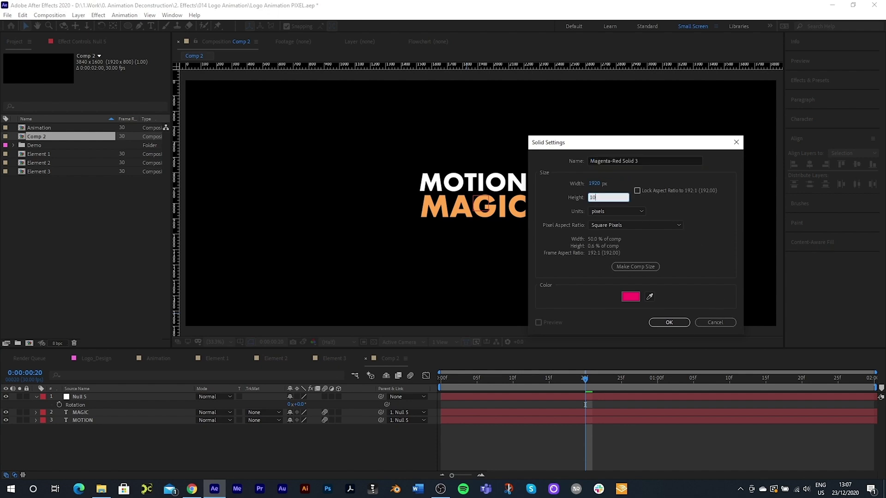
{"action": "key", "text": "Return"}
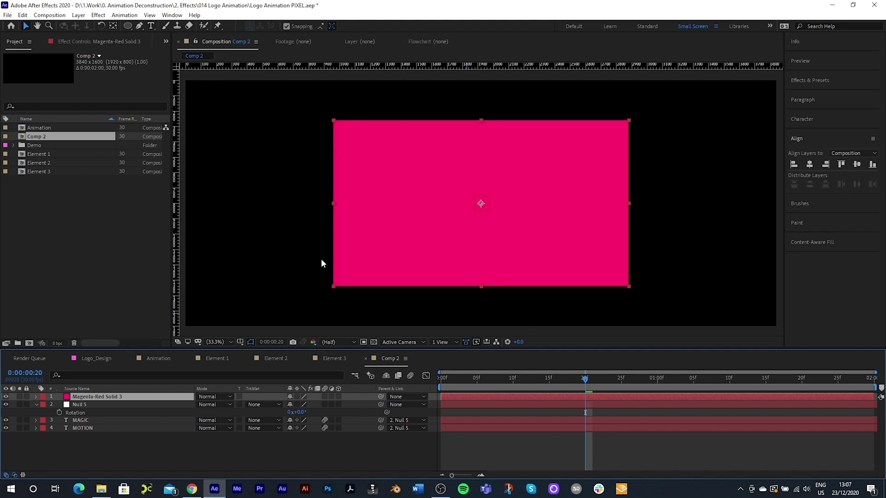
Send the magenta solid below all other layers and lower its opacity to 6%.
{"action": "key", "text": "ctrl+shift+bracketleft"}
{"action": "key", "text": "t"}
{"action": "left_click_drag", "start_coordinate": [292, 441], "coordinate": [253, 441]}
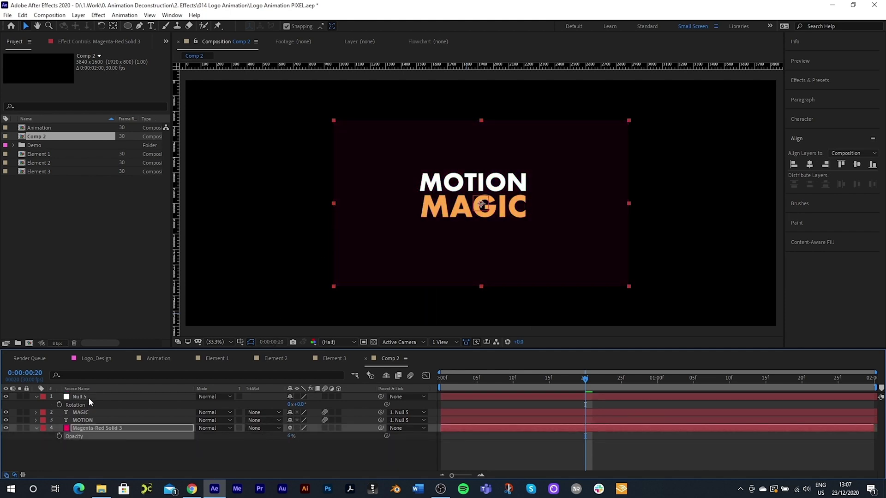
Turn the MAGIC, MOTION and magenta solid layers into guide layers.
{"action": "left_click", "coordinate": [86, 413]}
{"action": "left_click", "coordinate": [85, 429], "text": "shift"}
{"action": "right_click", "coordinate": [84, 430]}
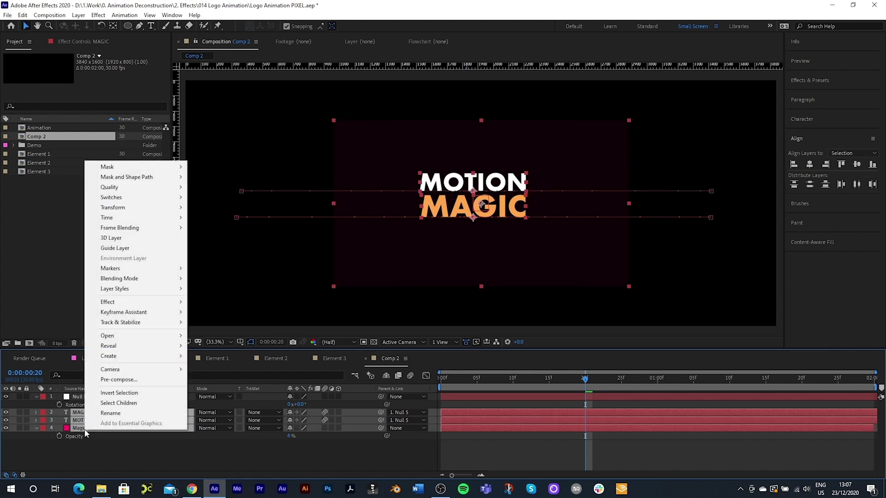
{"action": "left_click", "coordinate": [116, 248]}
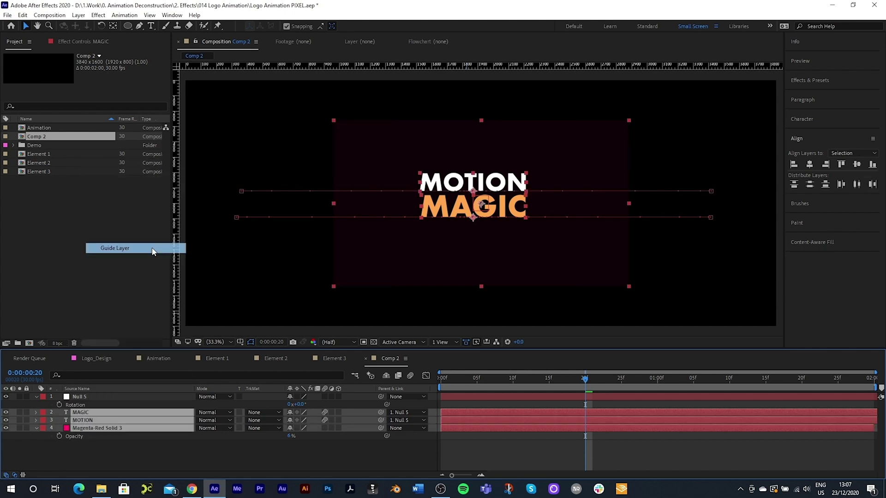
{"action": "left_click", "coordinate": [264, 462]}
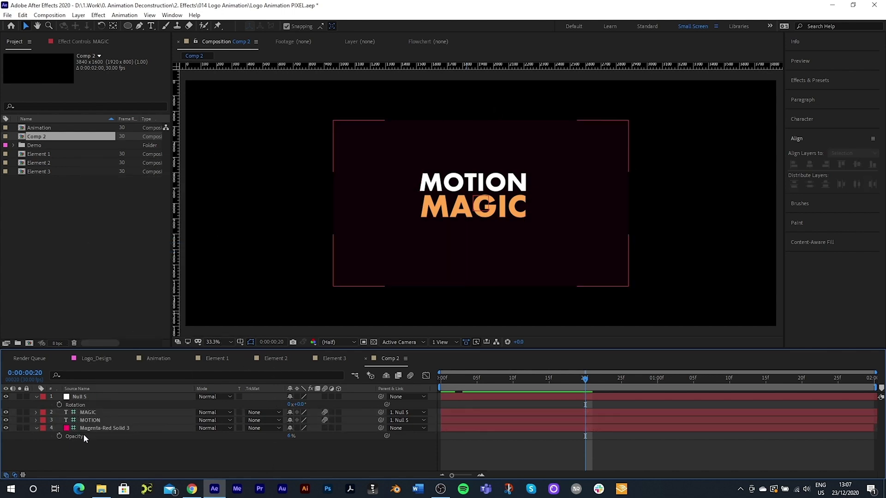
Lock the MAGIC, MOTION and magenta solid layers, then hide Null 5 and collapse its properties.
{"action": "left_click_drag", "start_coordinate": [26, 412], "coordinate": [27, 428]}
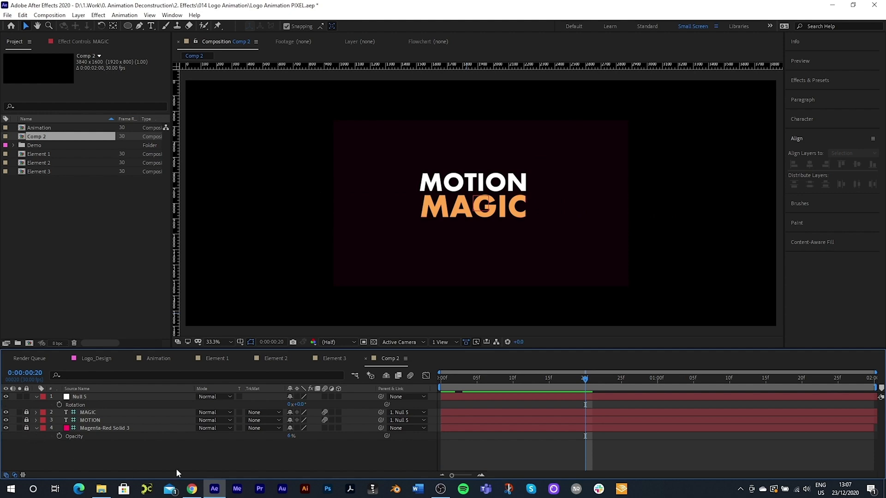
{"action": "left_click", "coordinate": [5, 397]}
{"action": "left_click", "coordinate": [37, 396]}
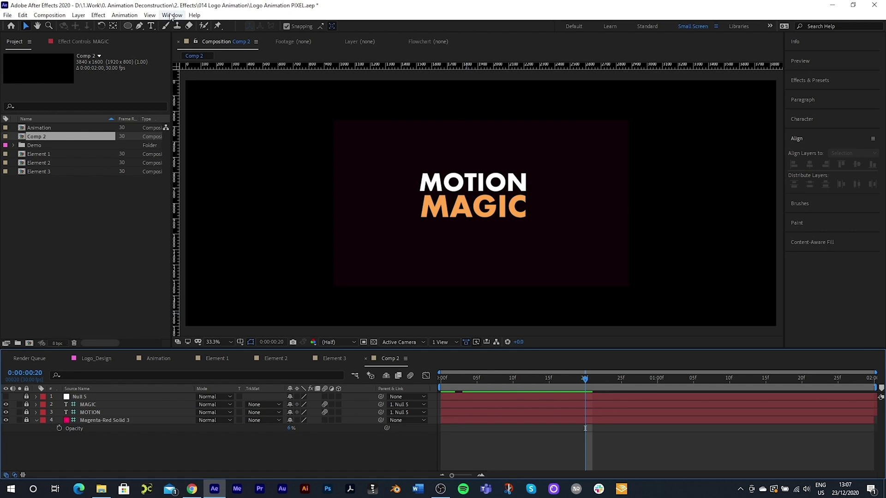
Draw a straight horizontal line above the logo's left half with the Pen tool and set its stroke width to 24 px.
{"action": "left_click", "coordinate": [138, 26]}
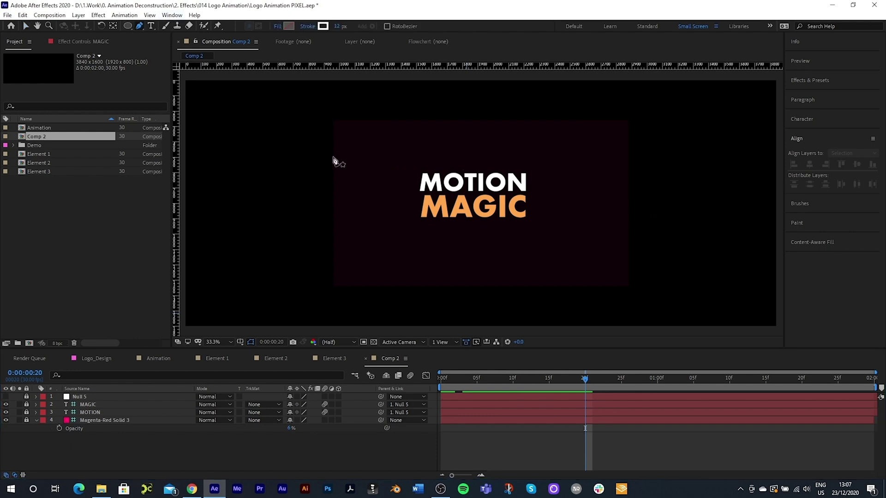
{"action": "left_click", "coordinate": [317, 156]}
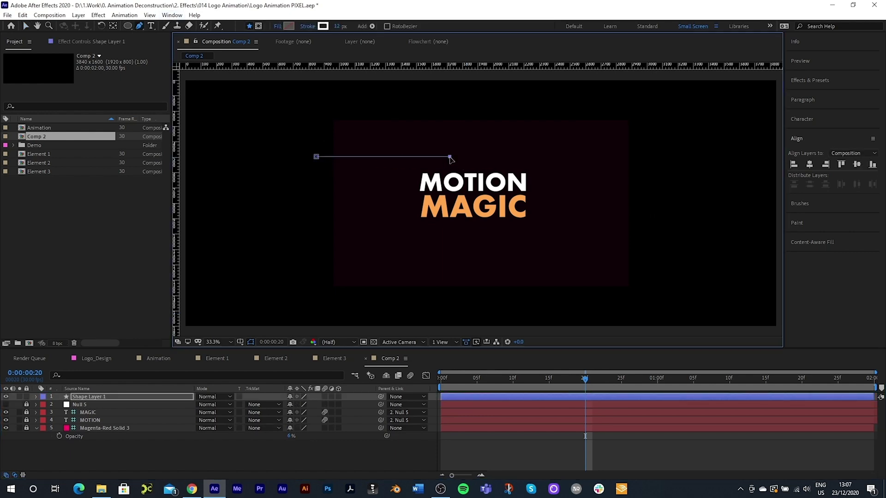
{"action": "left_click", "coordinate": [458, 156]}
{"action": "key", "text": "v"}
{"action": "left_click", "coordinate": [411, 26]}
{"action": "type", "text": "4"}
{"action": "key", "text": "Return"}
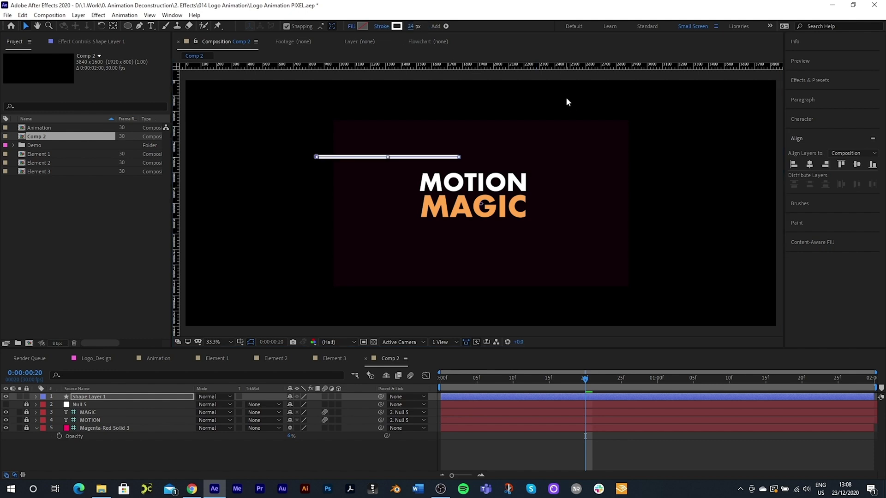
Add Trim Paths to the line layer and set Start and End keyframes at frame 0.
{"action": "key", "text": "u"}
{"action": "key", "text": "u"}
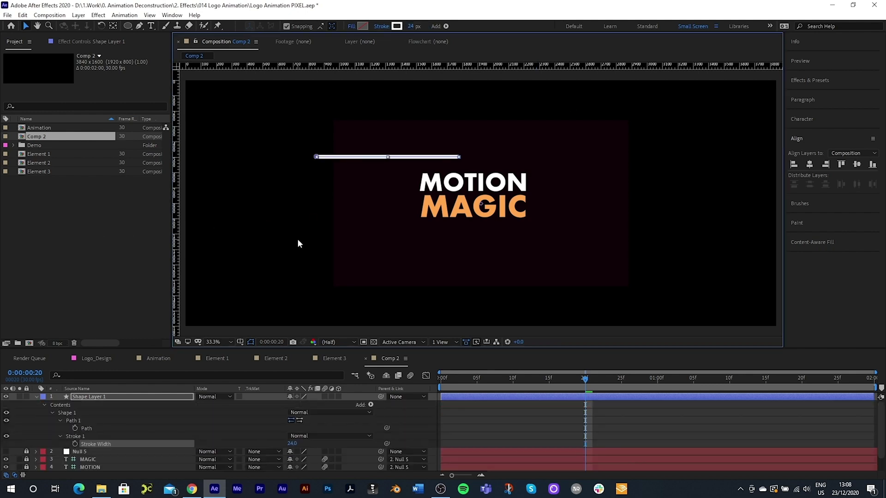
{"action": "left_click", "coordinate": [371, 405]}
{"action": "left_click", "coordinate": [397, 364]}
{"action": "scroll", "coordinate": [40, 438], "scroll_direction": "down", "scroll_amount": 1}
{"action": "key", "text": "Home"}
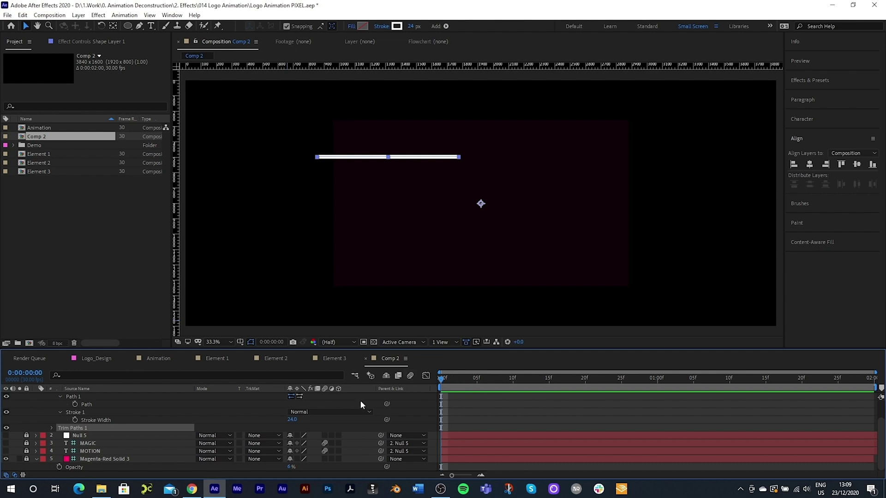
{"action": "scroll", "coordinate": [36, 419], "scroll_direction": "up", "scroll_amount": 1}
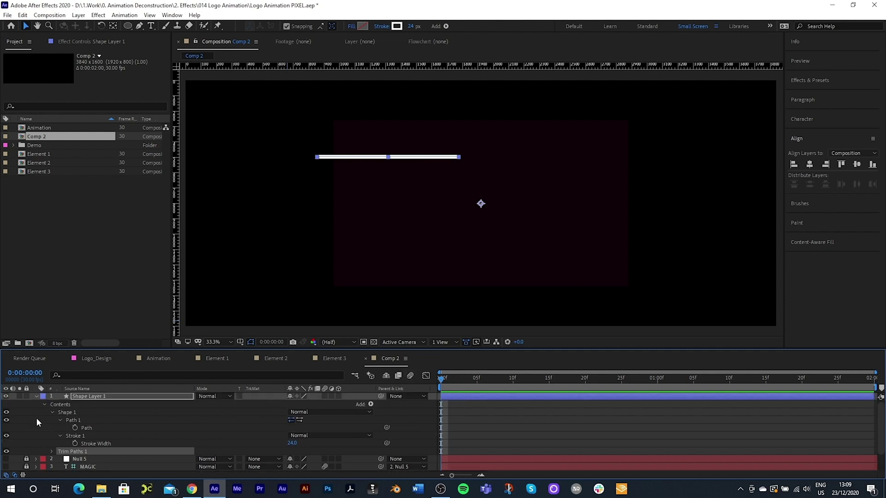
{"action": "left_click", "coordinate": [51, 452]}
{"action": "left_click", "coordinate": [67, 443]}
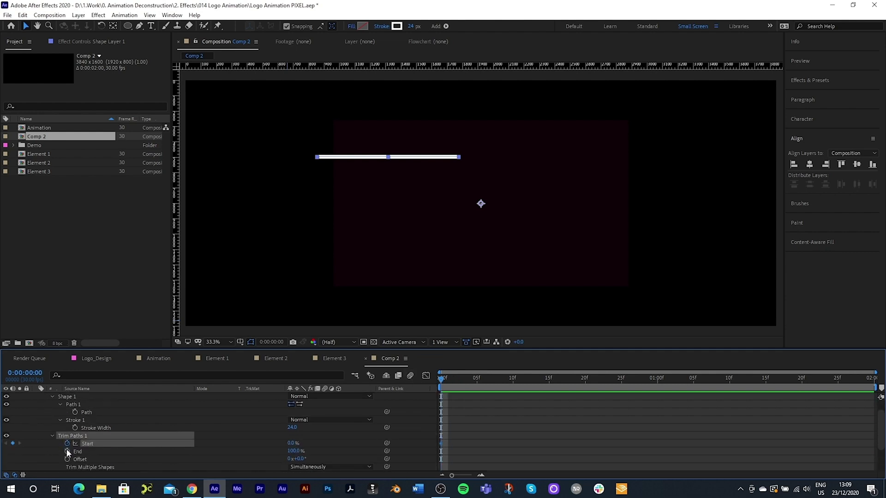
{"action": "left_click", "coordinate": [67, 451]}
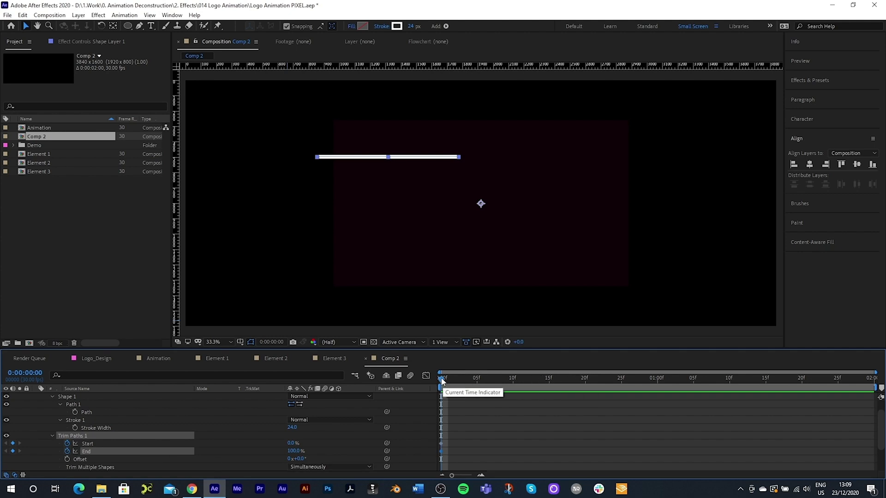
At frame 23, add Trim Paths keyframes with both Start and End at 100%.
{"action": "left_click_drag", "start_coordinate": [440, 378], "coordinate": [607, 378]}
{"action": "left_click", "coordinate": [21, 441]}
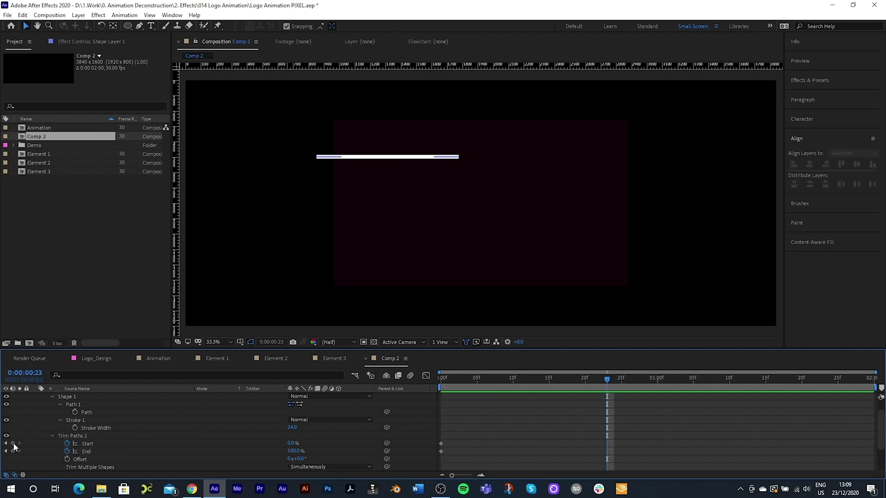
{"action": "left_click", "coordinate": [13, 443]}
{"action": "left_click", "coordinate": [13, 451]}
{"action": "left_click_drag", "start_coordinate": [292, 443], "coordinate": [330, 443]}
{"action": "left_click", "coordinate": [106, 441]}
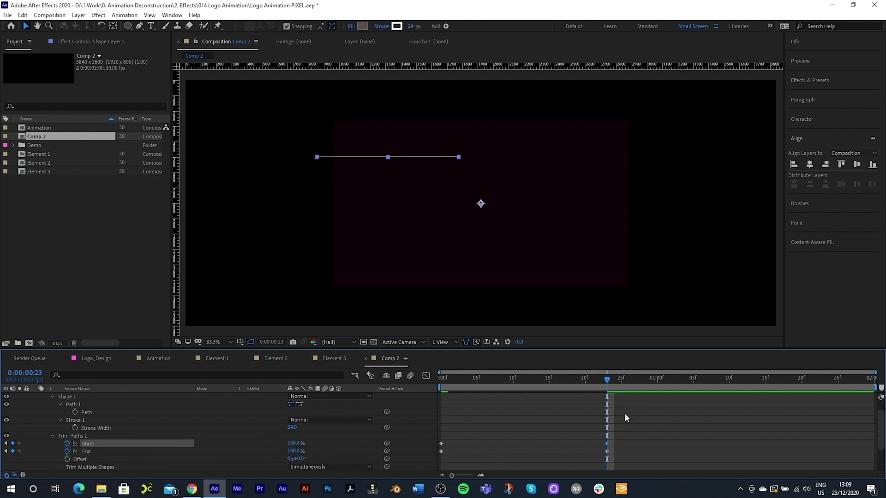
Set the Trim Paths End to 0% at frame 0 and shift both Start keyframes to begin at frame 7.
{"action": "left_click_drag", "start_coordinate": [611, 387], "coordinate": [445, 385]}
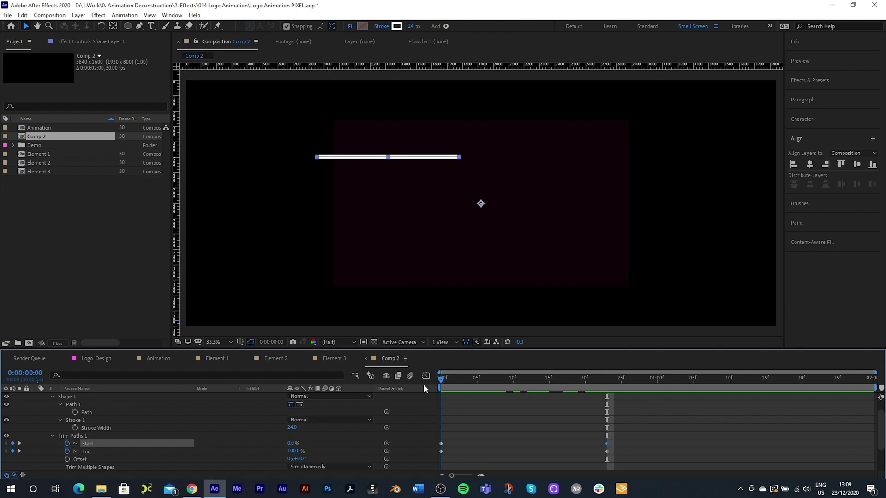
{"action": "left_click_drag", "start_coordinate": [295, 451], "coordinate": [199, 444]}
{"action": "left_click_drag", "start_coordinate": [631, 435], "coordinate": [438, 443]}
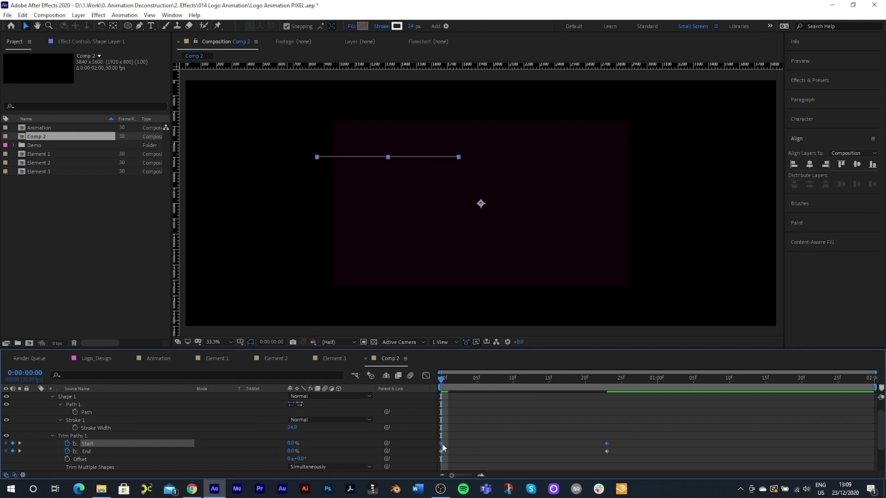
{"action": "left_click_drag", "start_coordinate": [444, 447], "coordinate": [491, 443]}
{"action": "left_click", "coordinate": [493, 380]}
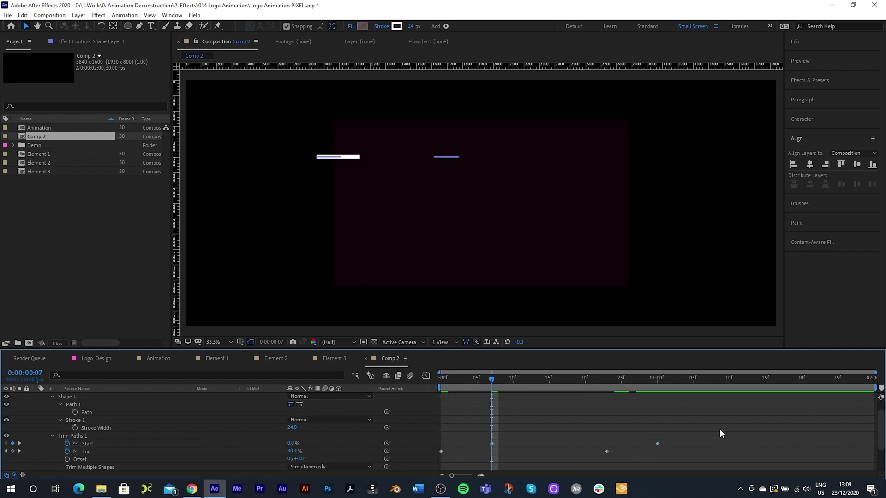
Apply Easy Ease to all Trim Paths keyframes, sharpen their speed curves into steep central peaks, and preview the line animation.
{"action": "left_click_drag", "start_coordinate": [720, 430], "coordinate": [497, 459]}
{"action": "key", "text": "F9"}
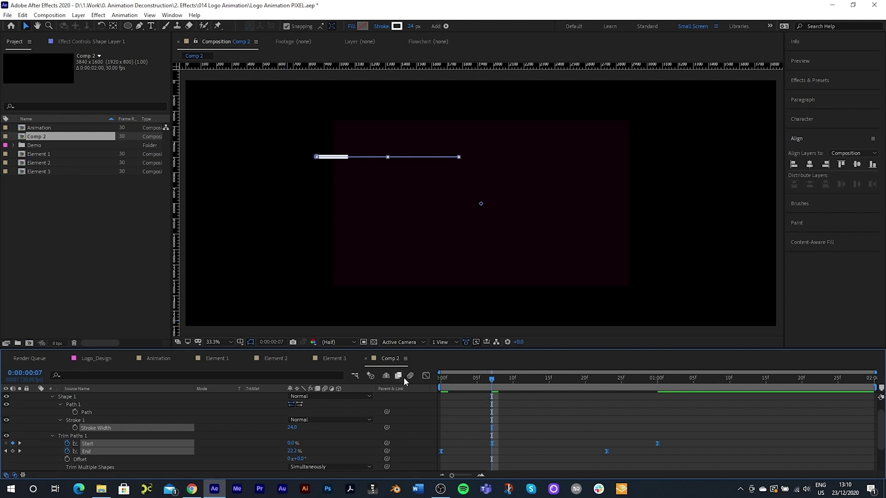
{"action": "left_click", "coordinate": [426, 376]}
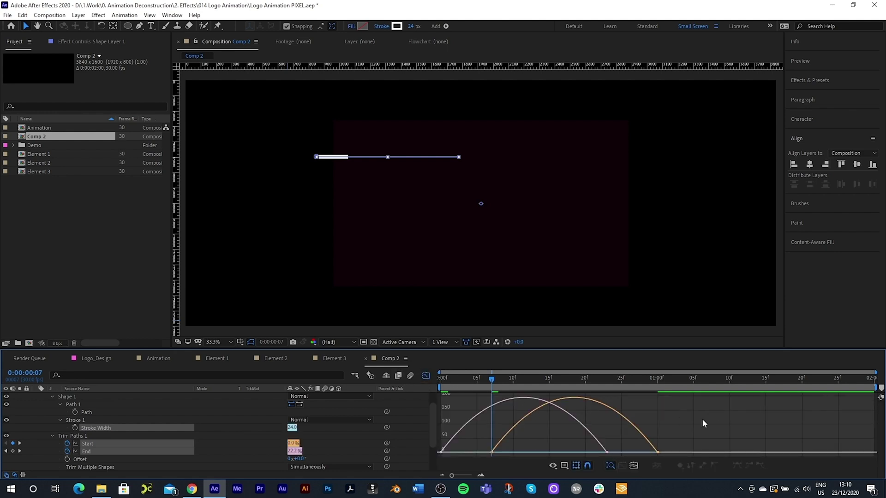
{"action": "left_click_drag", "start_coordinate": [690, 432], "coordinate": [539, 450]}
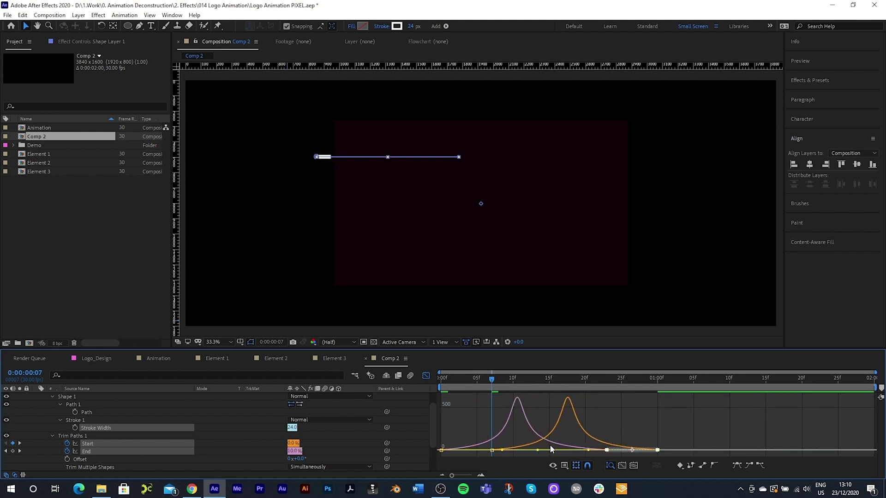
{"action": "key", "text": "Home"}
{"action": "key", "text": "space"}
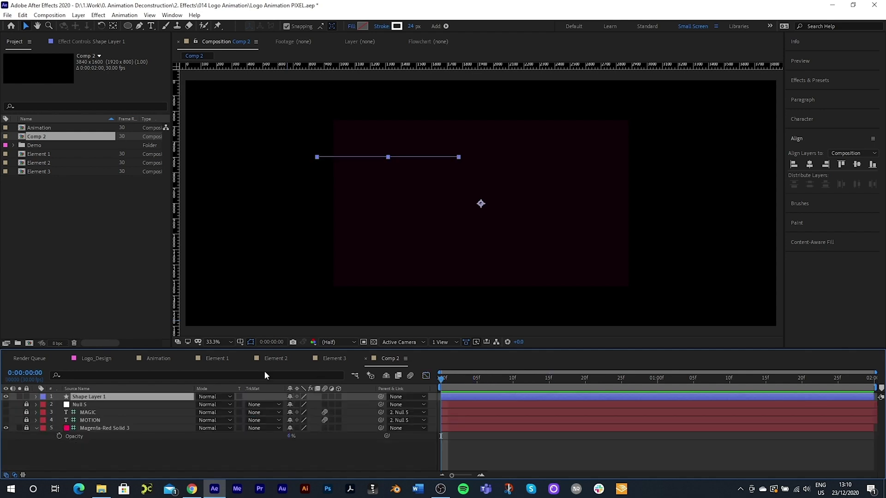
Show the MAGIC text and duplicate the line layer twice, placing one copy above the text's right end and one below its left end.
{"action": "key", "text": "ctrl+d"}
{"action": "left_click_drag", "start_coordinate": [3, 413], "coordinate": [4, 428]}
{"action": "left_click_drag", "start_coordinate": [508, 378], "coordinate": [544, 378]}
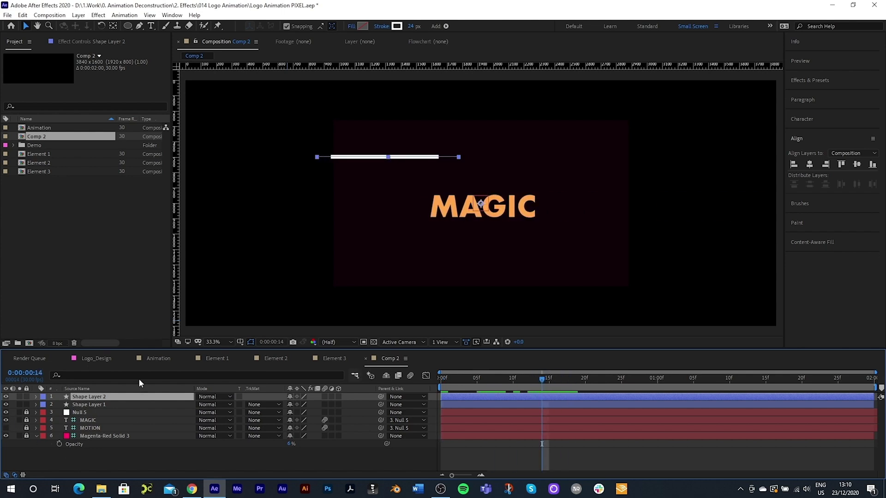
{"action": "left_click_drag", "start_coordinate": [506, 179], "coordinate": [498, 278]}
{"action": "key", "text": "ctrl+d"}
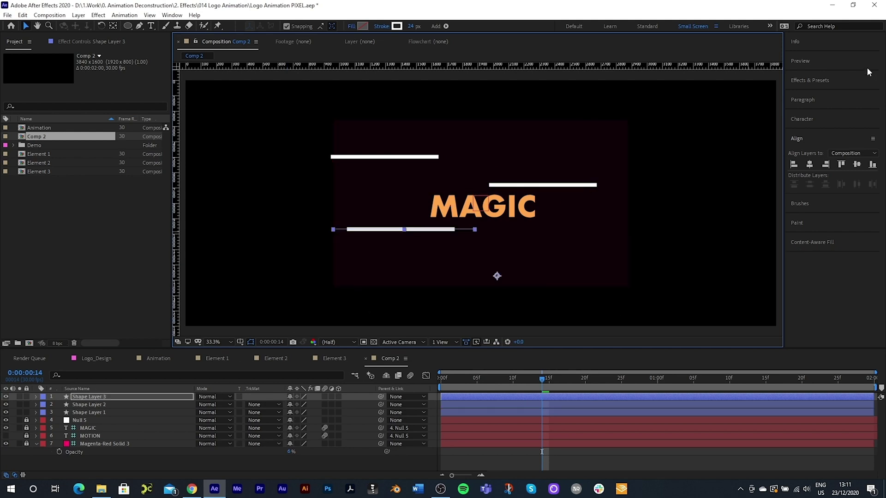
Apply the Fill effect to the line below MAGIC and set its color to black.
{"action": "left_click", "coordinate": [832, 80]}
{"action": "left_click", "coordinate": [825, 95]}
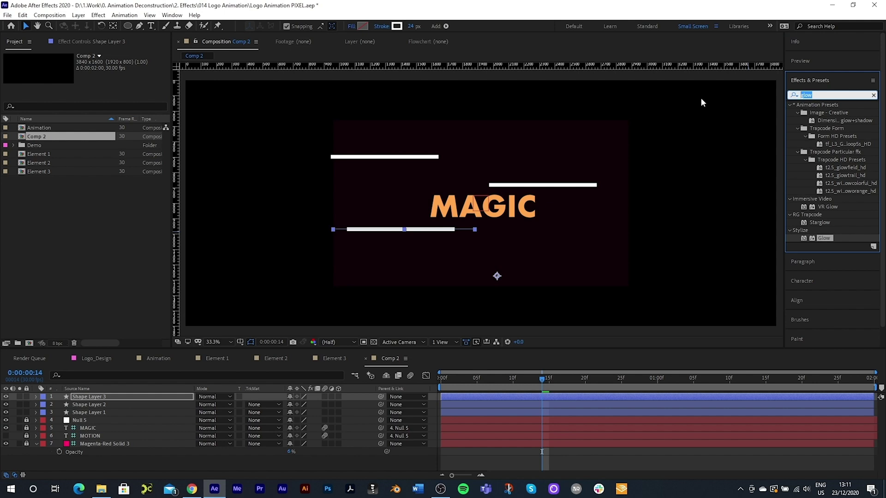
{"action": "type", "text": "fill"}
{"action": "double_click", "coordinate": [822, 152]}
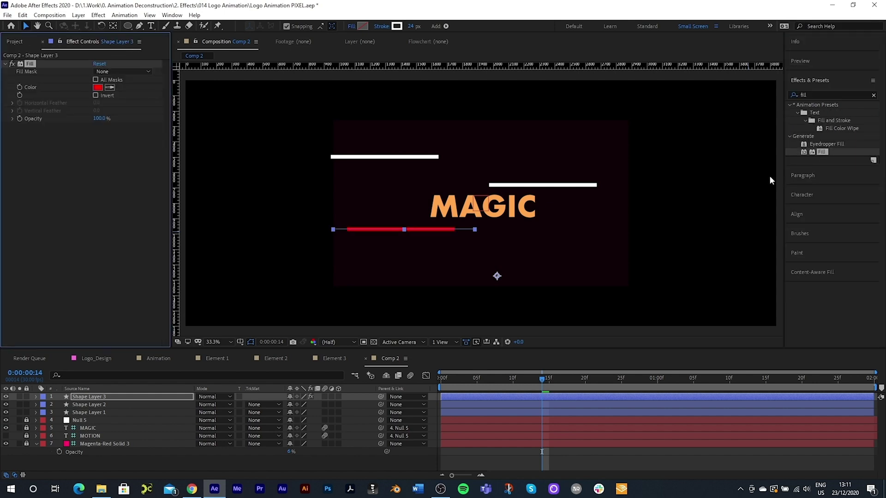
{"action": "left_click", "coordinate": [98, 87]}
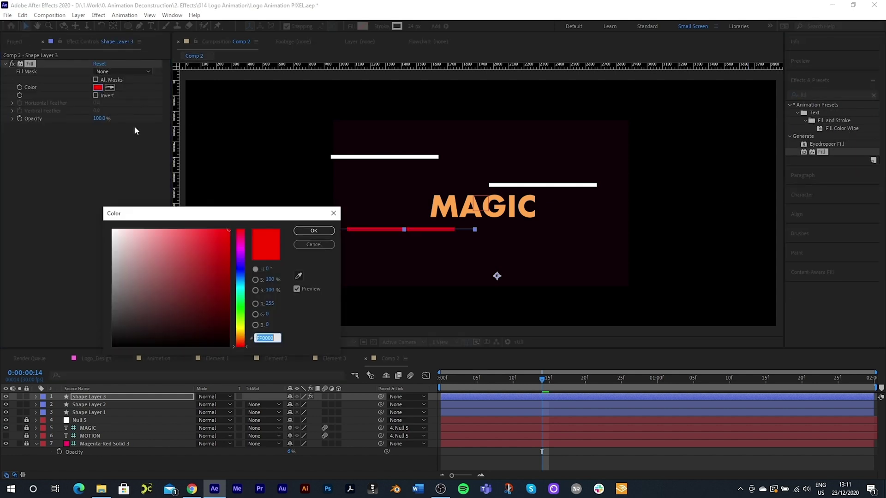
{"action": "left_click_drag", "start_coordinate": [157, 299], "coordinate": [139, 346]}
{"action": "left_click", "coordinate": [314, 231]}
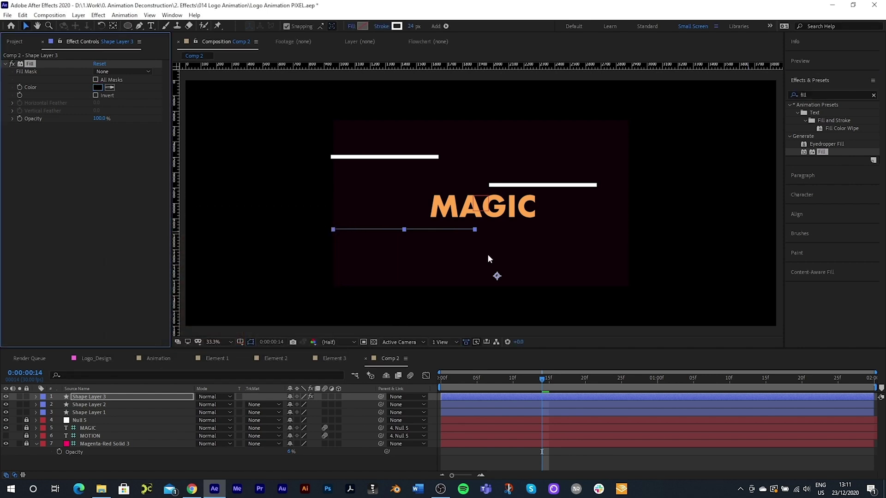
{"action": "left_click", "coordinate": [468, 398]}
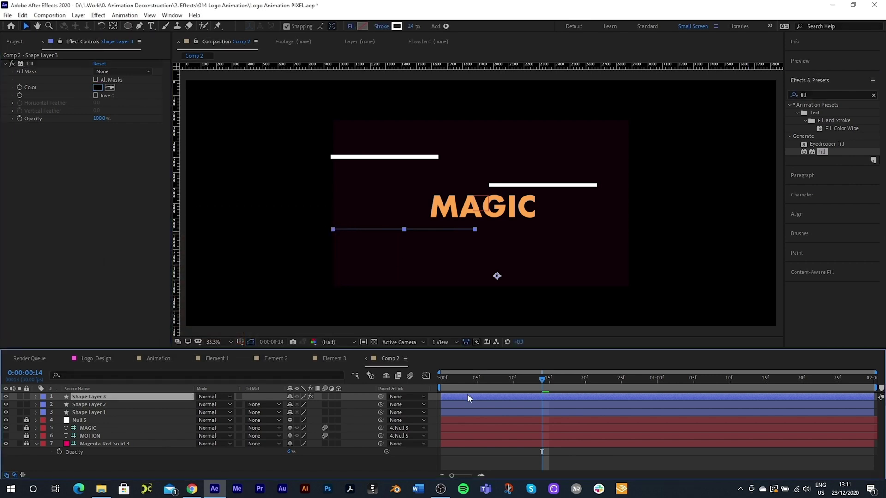
Offset the duplicated line layers in time so their starts are staggered, and review the line animation from the beginning.
{"action": "left_click_drag", "start_coordinate": [461, 404], "coordinate": [562, 396]}
{"action": "left_click", "coordinate": [562, 395]}
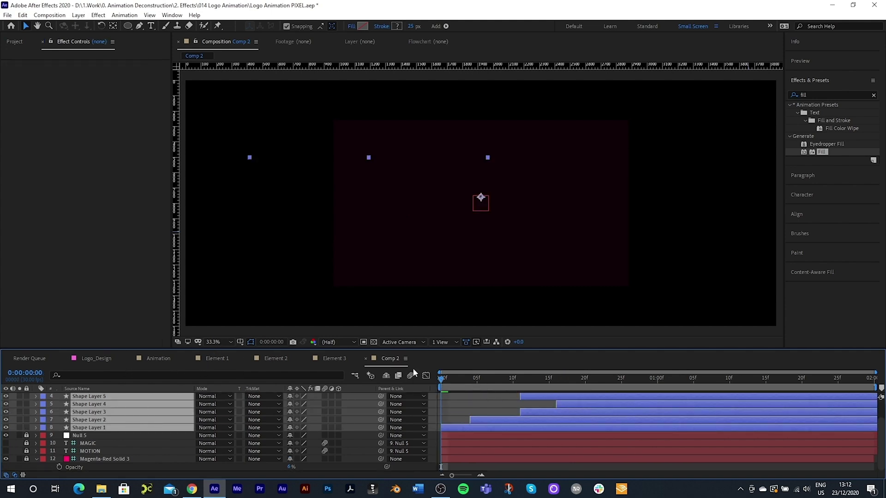
{"action": "left_click_drag", "start_coordinate": [441, 383], "coordinate": [774, 404]}
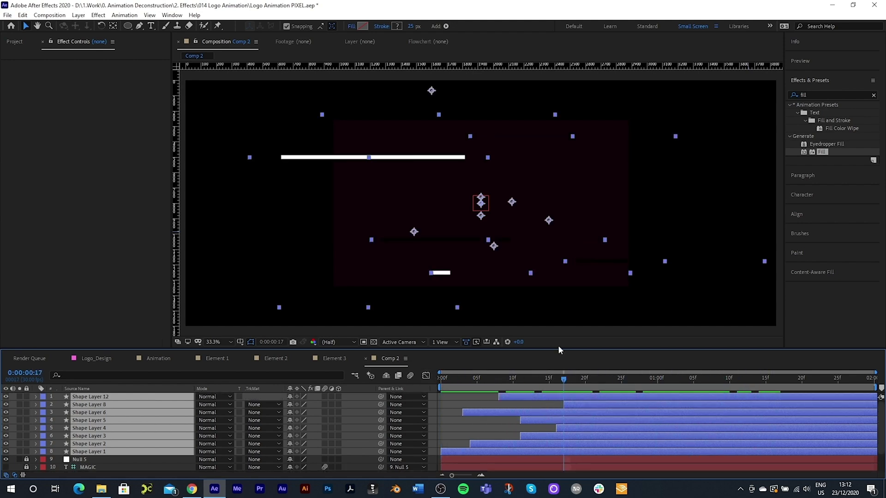
{"action": "left_click_drag", "start_coordinate": [558, 350], "coordinate": [559, 261]}
{"action": "left_click", "coordinate": [161, 436]}
{"action": "left_click_drag", "start_coordinate": [566, 294], "coordinate": [221, 281]}
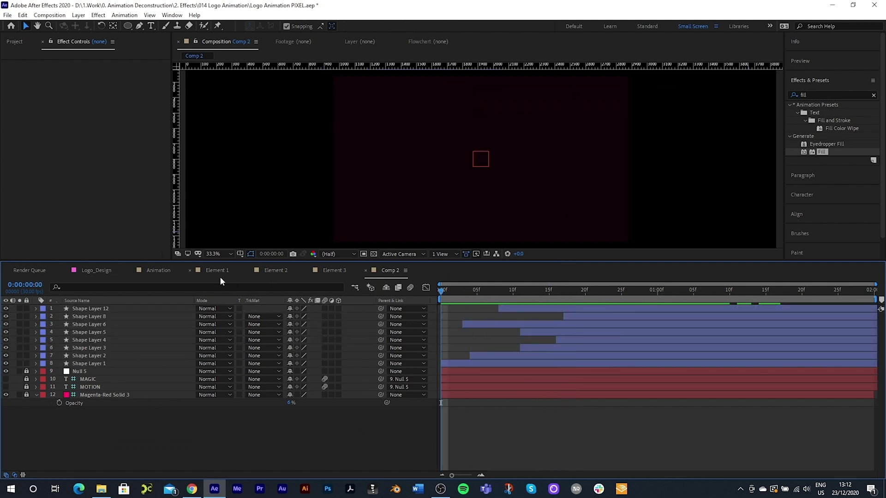
Rename Comp 2 as Motion Lines, place it in the Animation composition between the MOTION text and the background solid, and preview it.
{"action": "left_click", "coordinate": [164, 273]}
{"action": "left_click", "coordinate": [238, 405]}
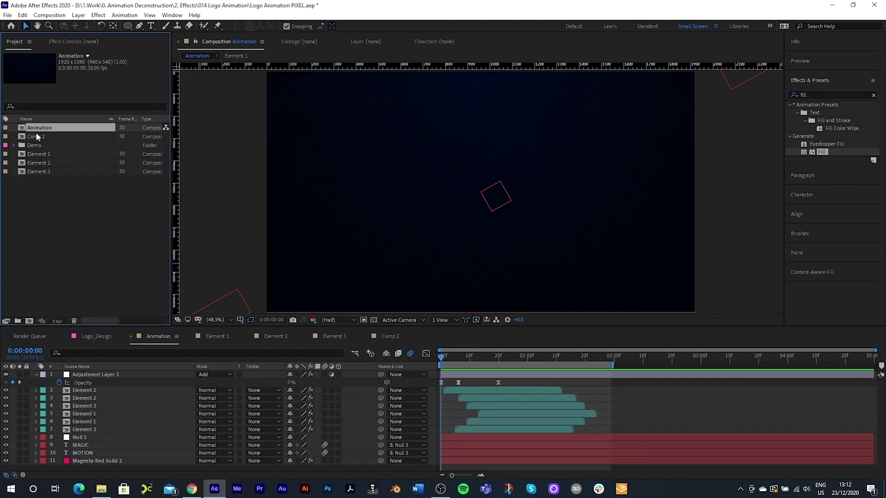
{"action": "left_click", "coordinate": [37, 135]}
{"action": "key", "text": "Return"}
{"action": "type", "text": "Motion Lines"}
{"action": "key", "text": "Return"}
{"action": "left_click_drag", "start_coordinate": [43, 171], "coordinate": [166, 456]}
{"action": "key", "text": "space"}
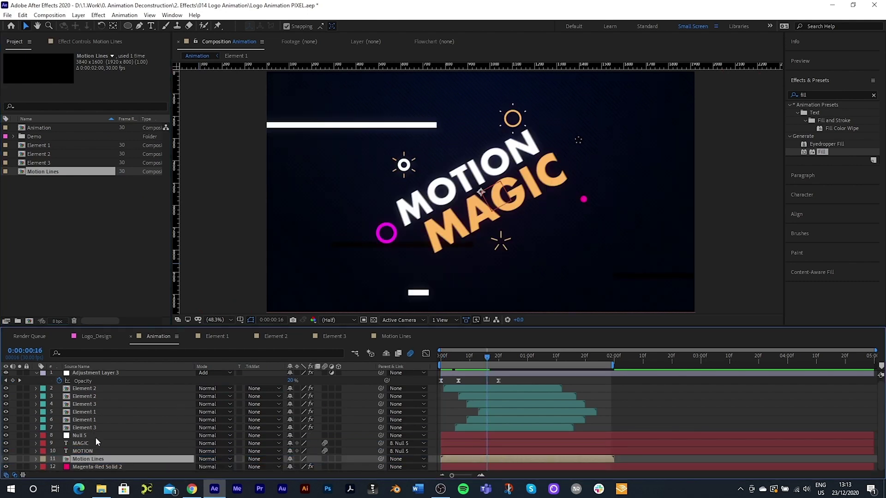
Copy the -29° rotation from Null 5 onto the Motion Lines layer.
{"action": "left_click", "coordinate": [87, 436]}
{"action": "key", "text": "r"}
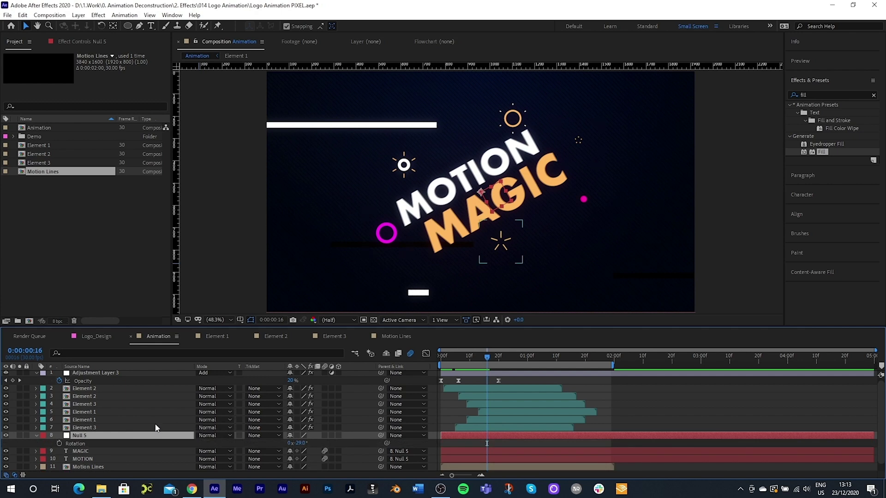
{"action": "scroll", "coordinate": [95, 436], "scroll_direction": "down", "scroll_amount": 1}
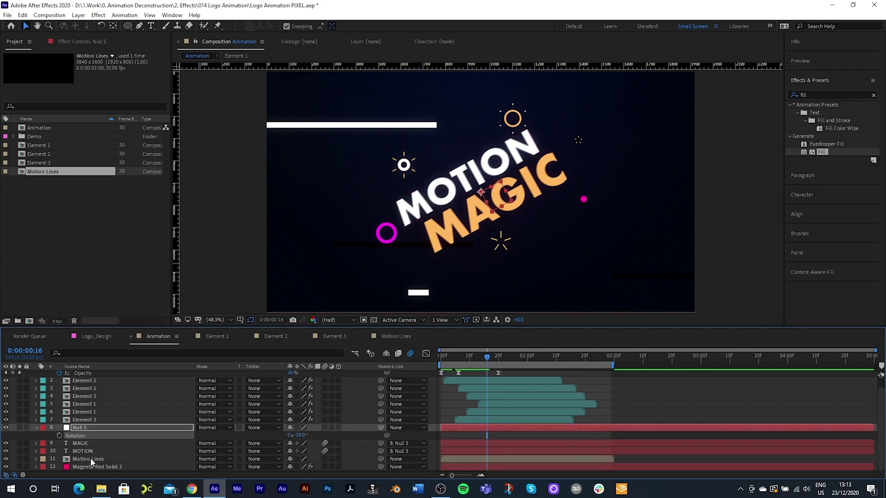
{"action": "left_click", "coordinate": [90, 458]}
{"action": "key", "text": "ctrl+v"}
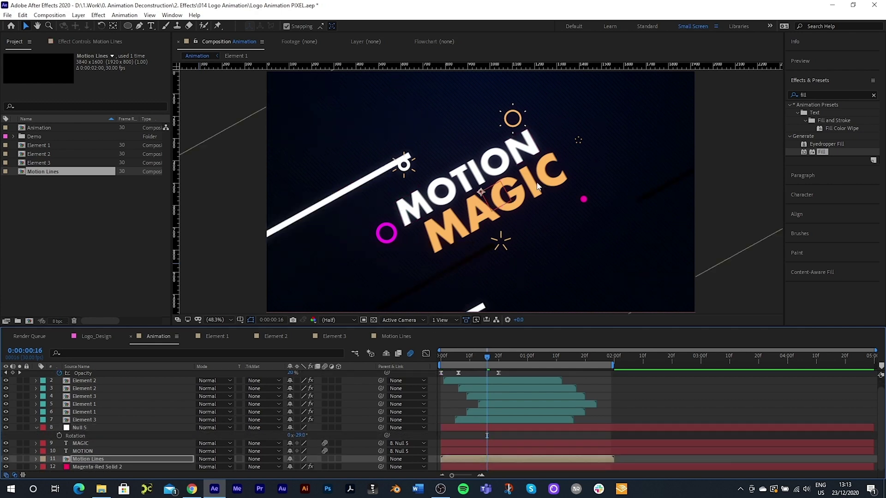
Shift the Motion Lines layer to start at about frame 15 and check its timing against the text's exit.
{"action": "key", "text": "comma"}
{"action": "key", "text": "comma"}
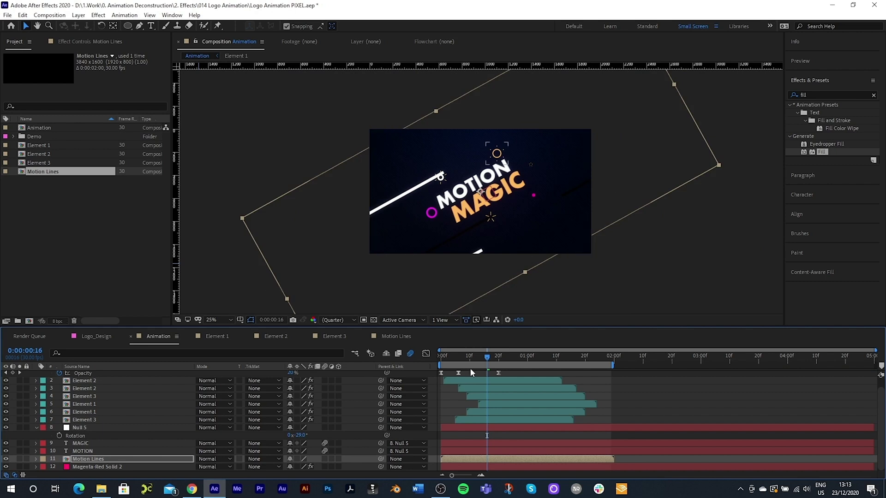
{"action": "left_click_drag", "start_coordinate": [458, 461], "coordinate": [503, 459]}
{"action": "left_click_drag", "start_coordinate": [485, 353], "coordinate": [542, 359]}
Apply the Tint effect to the Motion Lines layer and map black to a bright blue with hue 212°.
{"action": "double_click", "coordinate": [834, 96]}
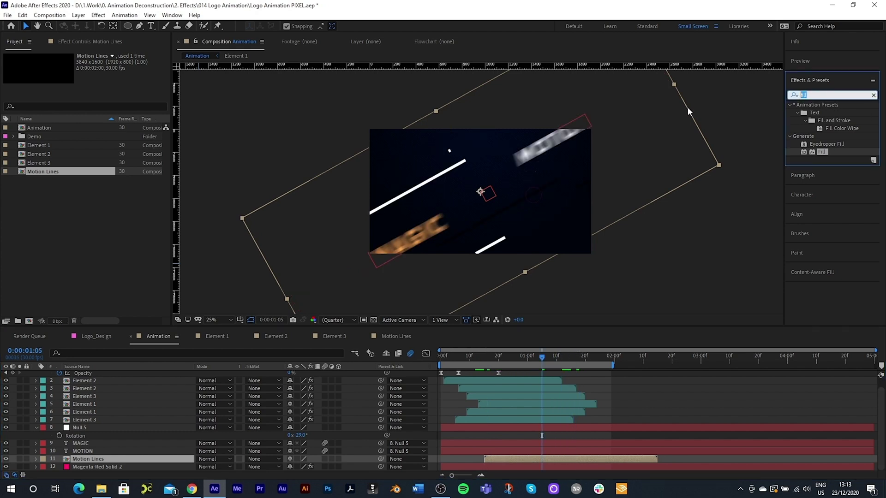
{"action": "type", "text": "tint"}
{"action": "left_click_drag", "start_coordinate": [822, 136], "coordinate": [97, 76]}
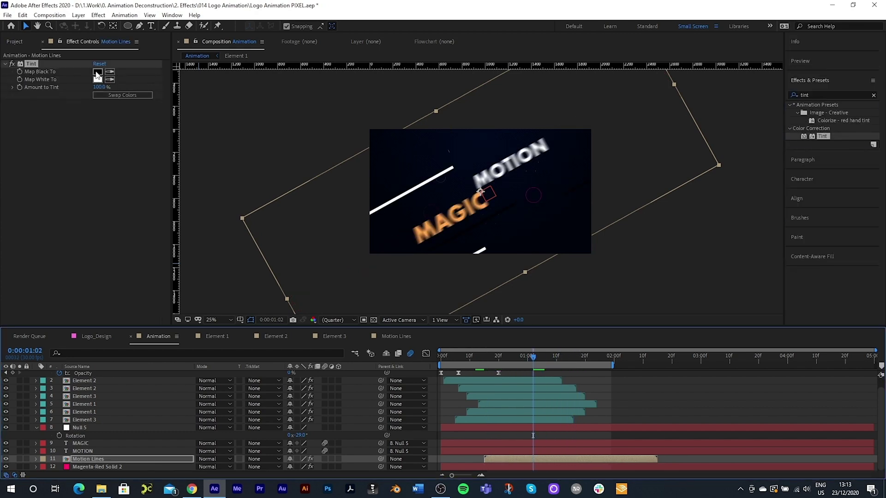
{"action": "left_click", "coordinate": [97, 72]}
{"action": "left_click_drag", "start_coordinate": [239, 302], "coordinate": [240, 281]}
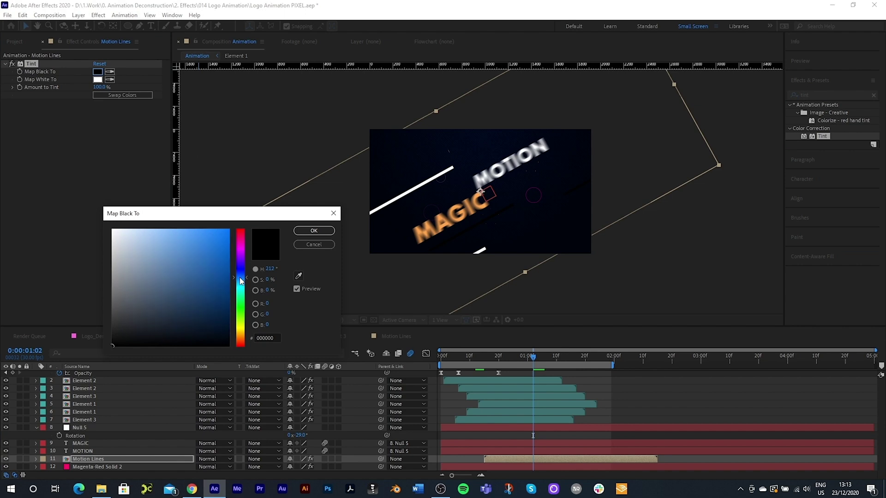
{"action": "left_click", "coordinate": [213, 245]}
{"action": "left_click", "coordinate": [314, 230]}
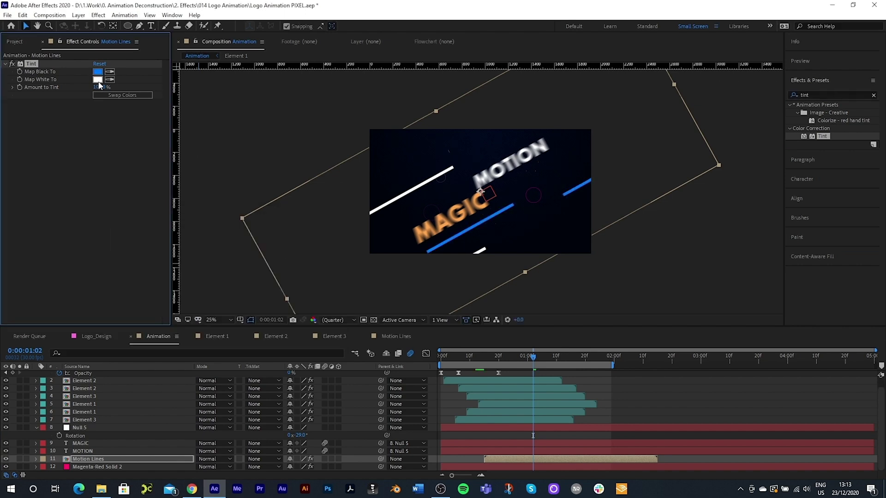
Map the Tint effect's white to a saturated magenta pink and preview the animation from the start.
{"action": "left_click", "coordinate": [98, 80]}
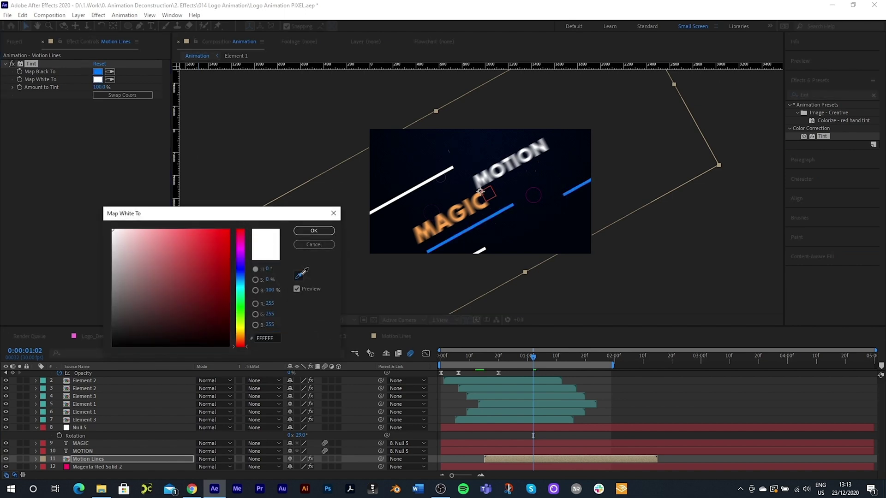
{"action": "left_click_drag", "start_coordinate": [241, 345], "coordinate": [240, 244]}
{"action": "left_click", "coordinate": [226, 233]}
{"action": "left_click", "coordinate": [313, 231]}
{"action": "left_click_drag", "start_coordinate": [536, 360], "coordinate": [322, 362]}
{"action": "key", "text": "space"}
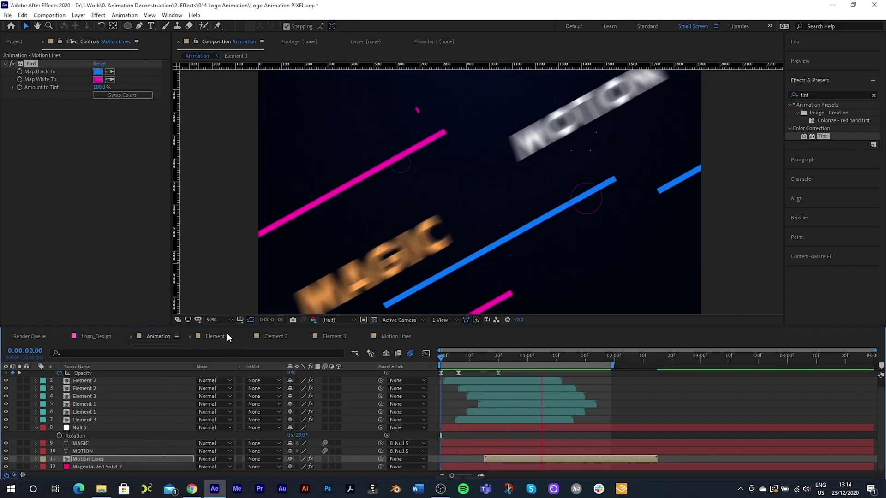